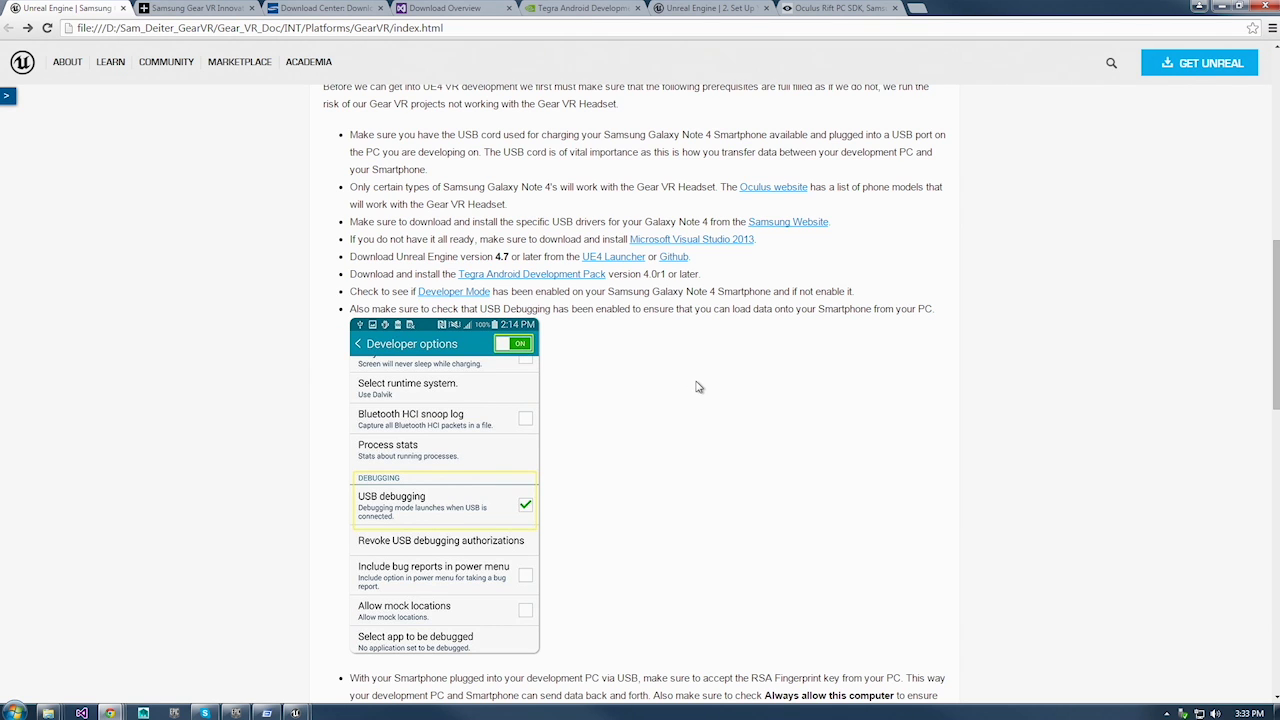
Review the Gear VR headset prerequisites and the Oculus support article on Samsung Galaxy Note 4 compatibility.
scroll(698, 387, up, 1)
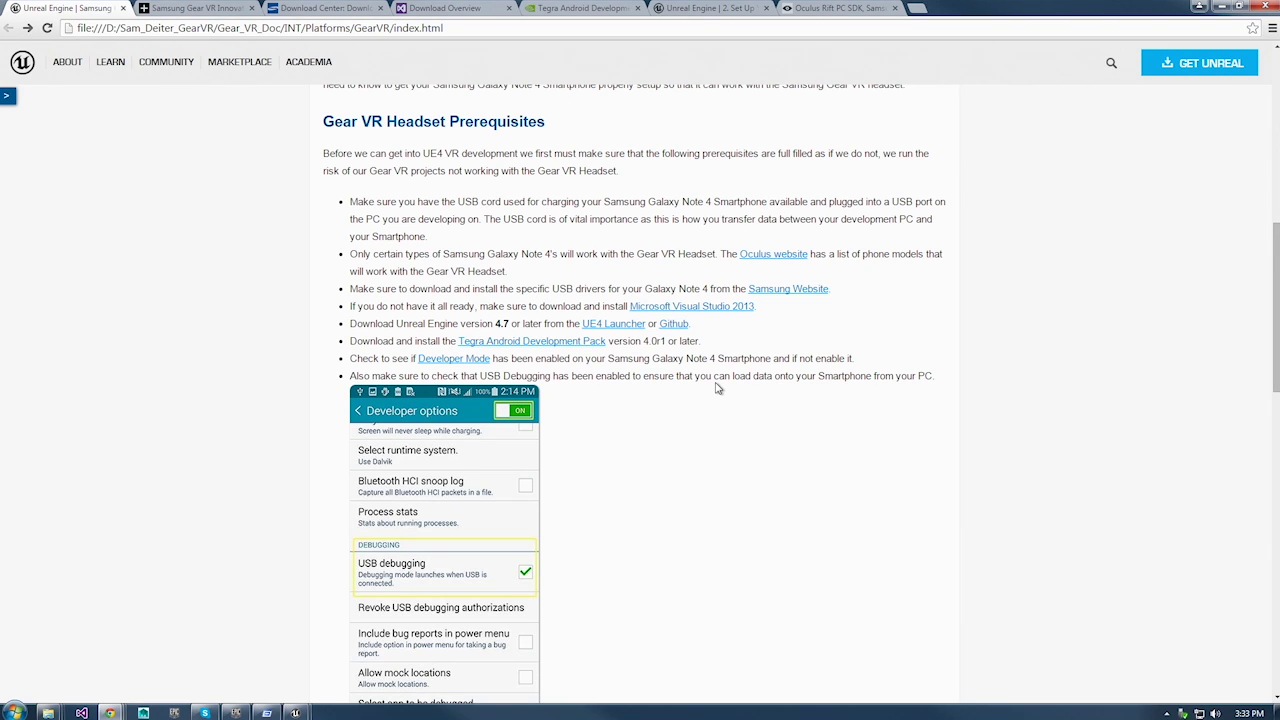
click(200, 7)
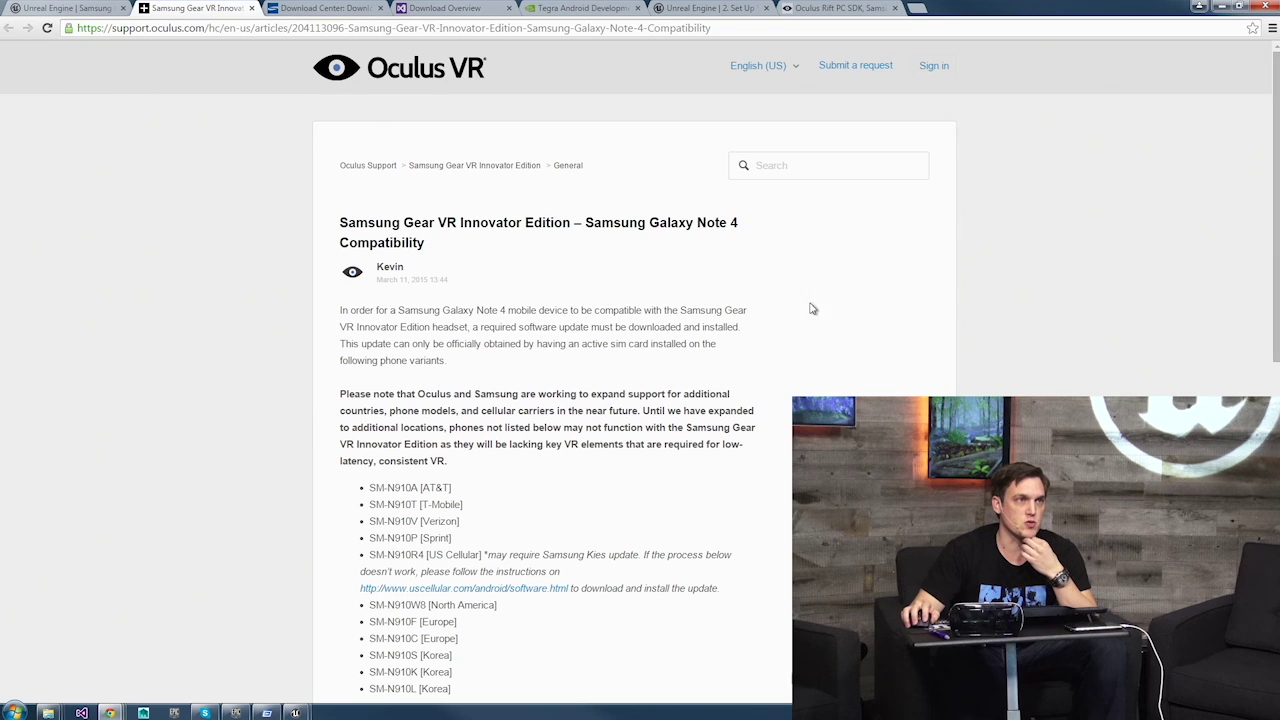
scroll(565, 393, down, 1)
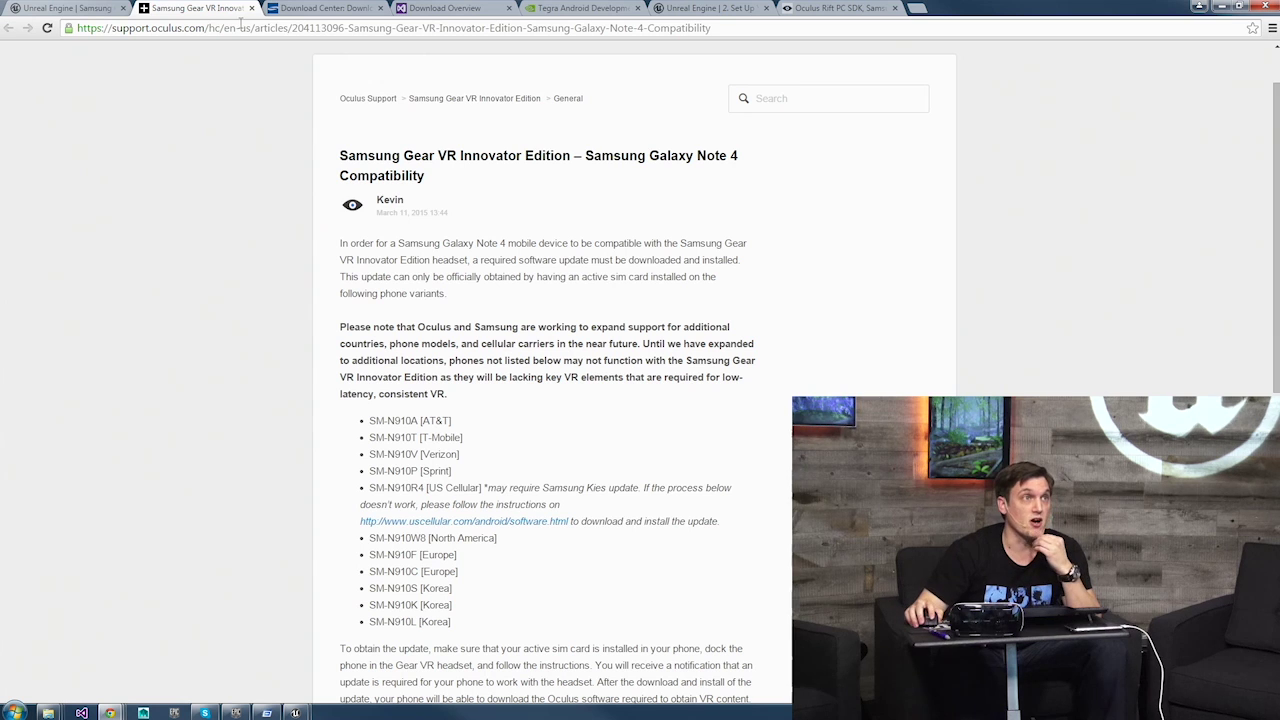
click(105, 8)
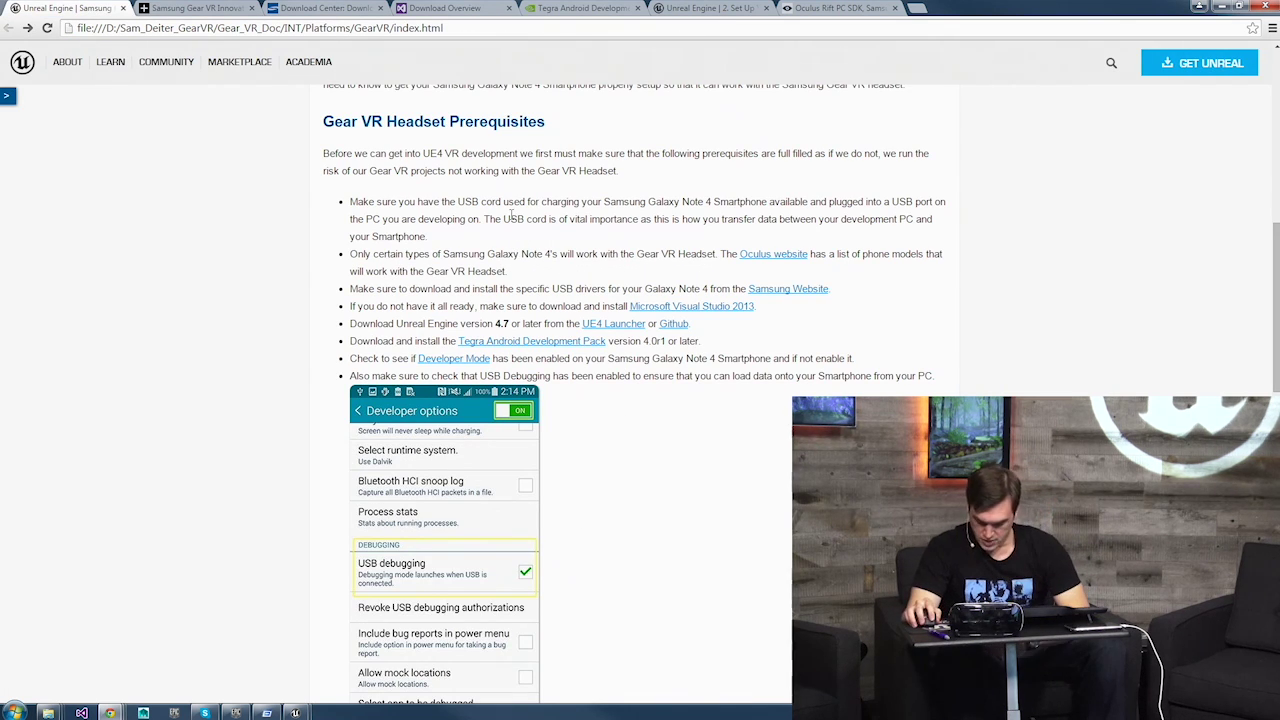
Review the Samsung driver, Visual Studio, Tegra Android Development Pack, Android device setup and Oculus signature file generator pages.
click(306, 8)
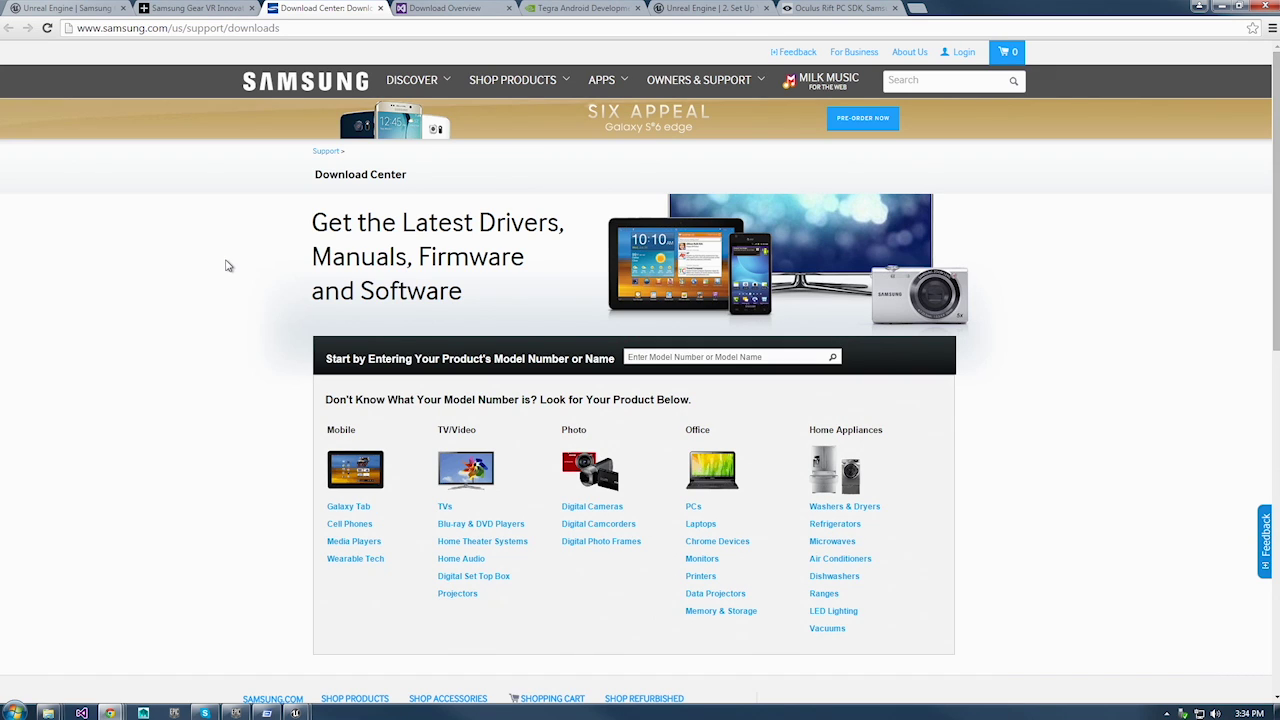
click(425, 10)
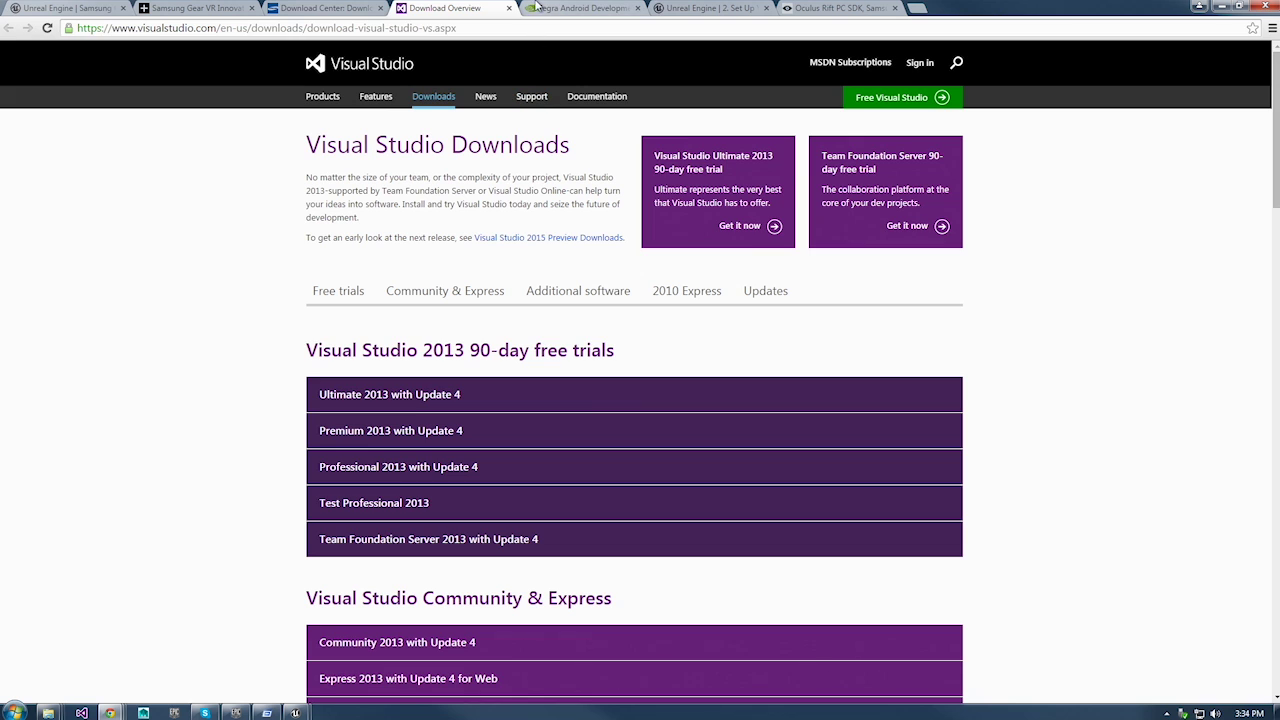
click(539, 7)
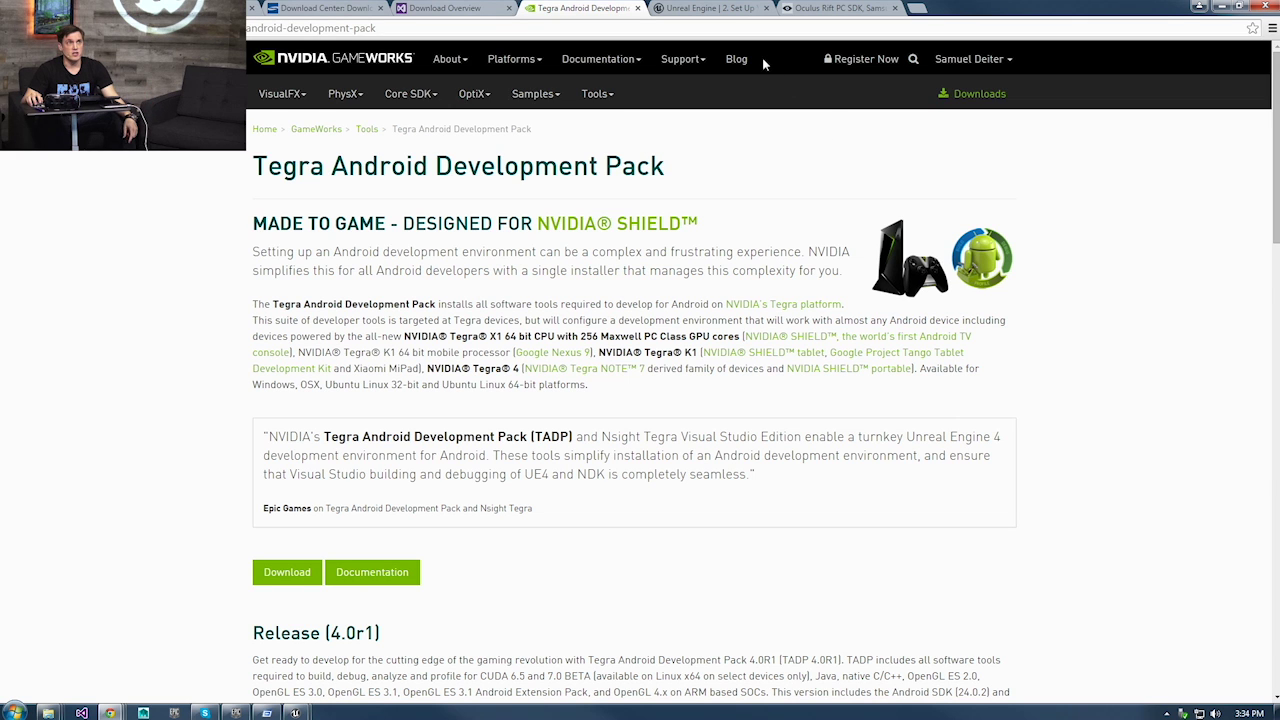
click(722, 7)
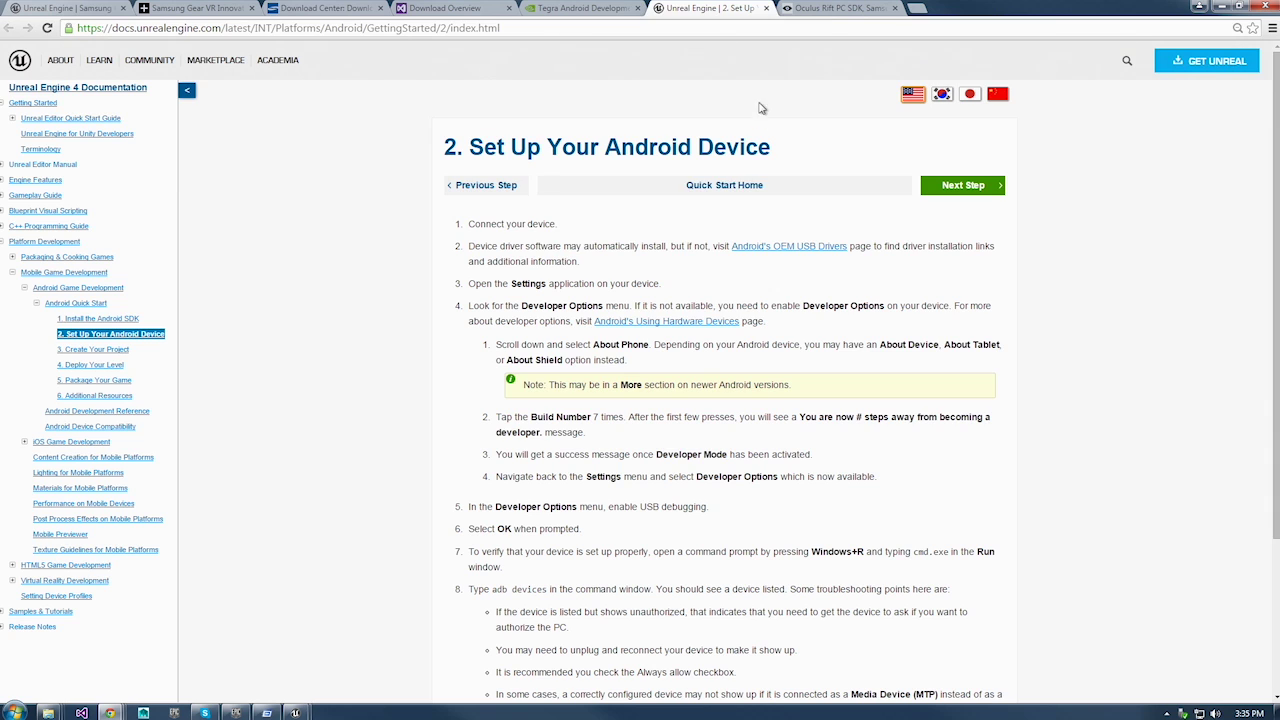
click(841, 8)
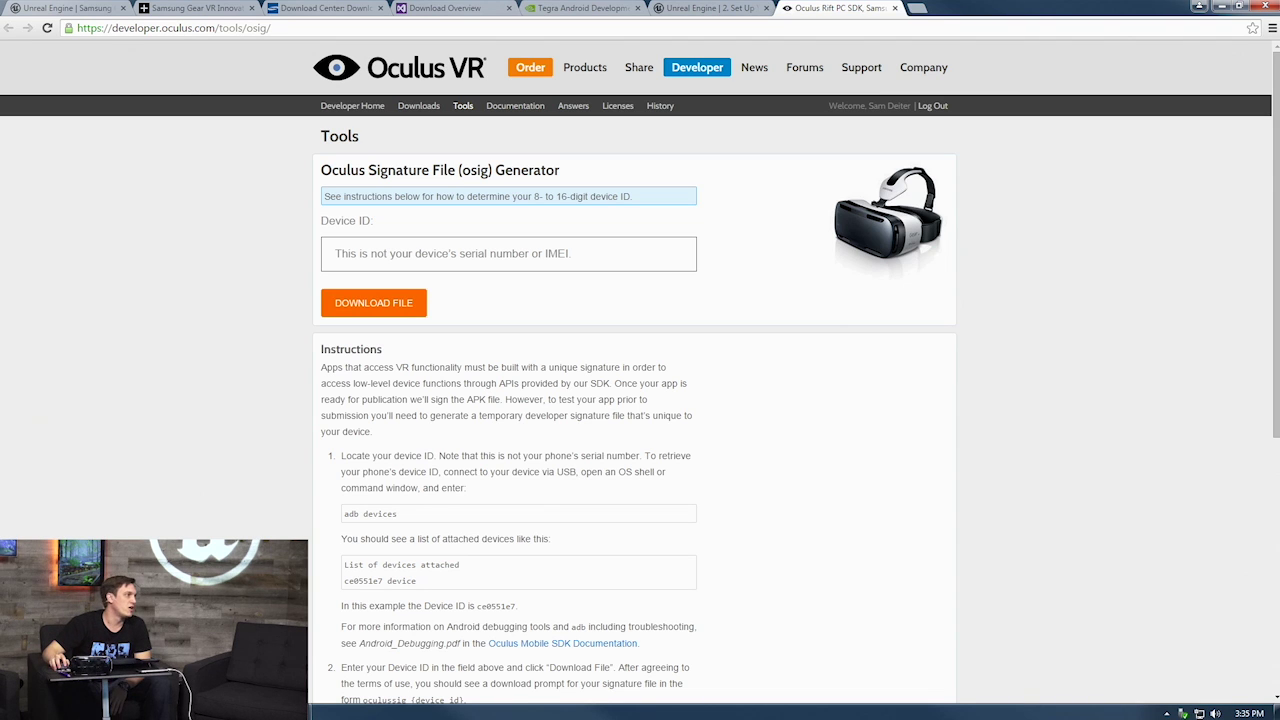
Launch a command prompt through cmd and run adb devices to list the attached phone.
key(super+r)
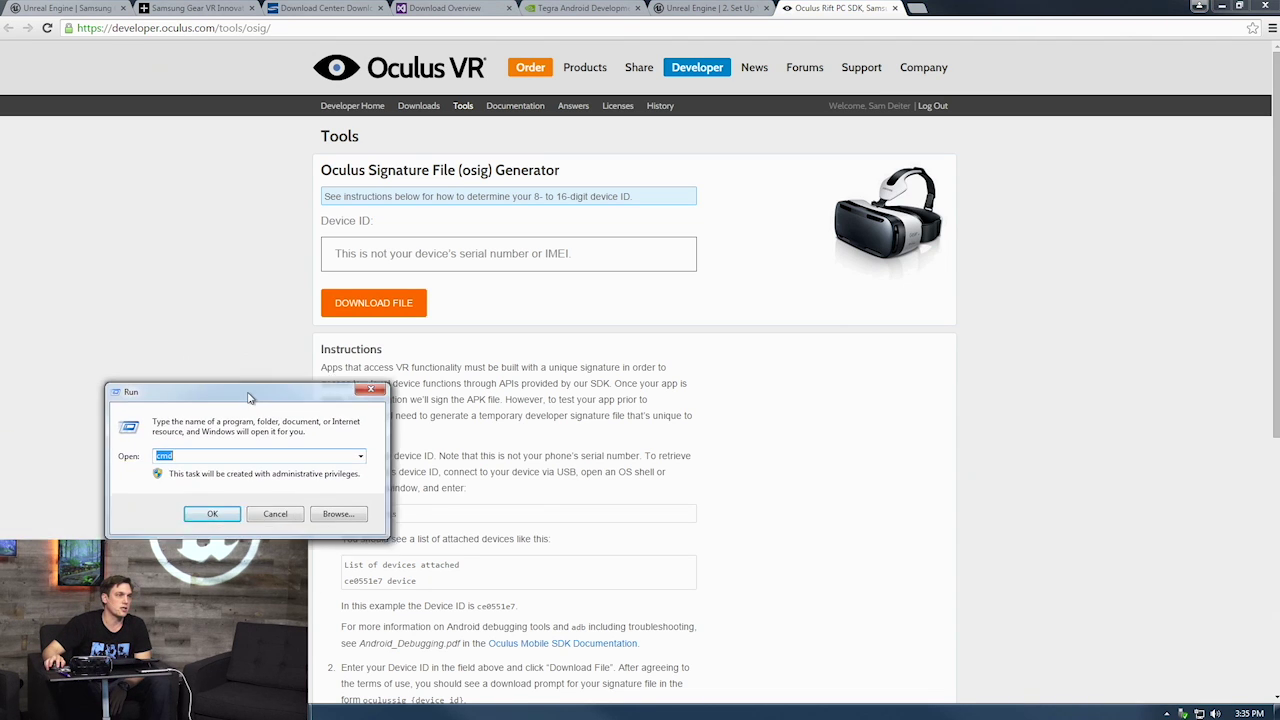
drag(250, 397, 322, 403)
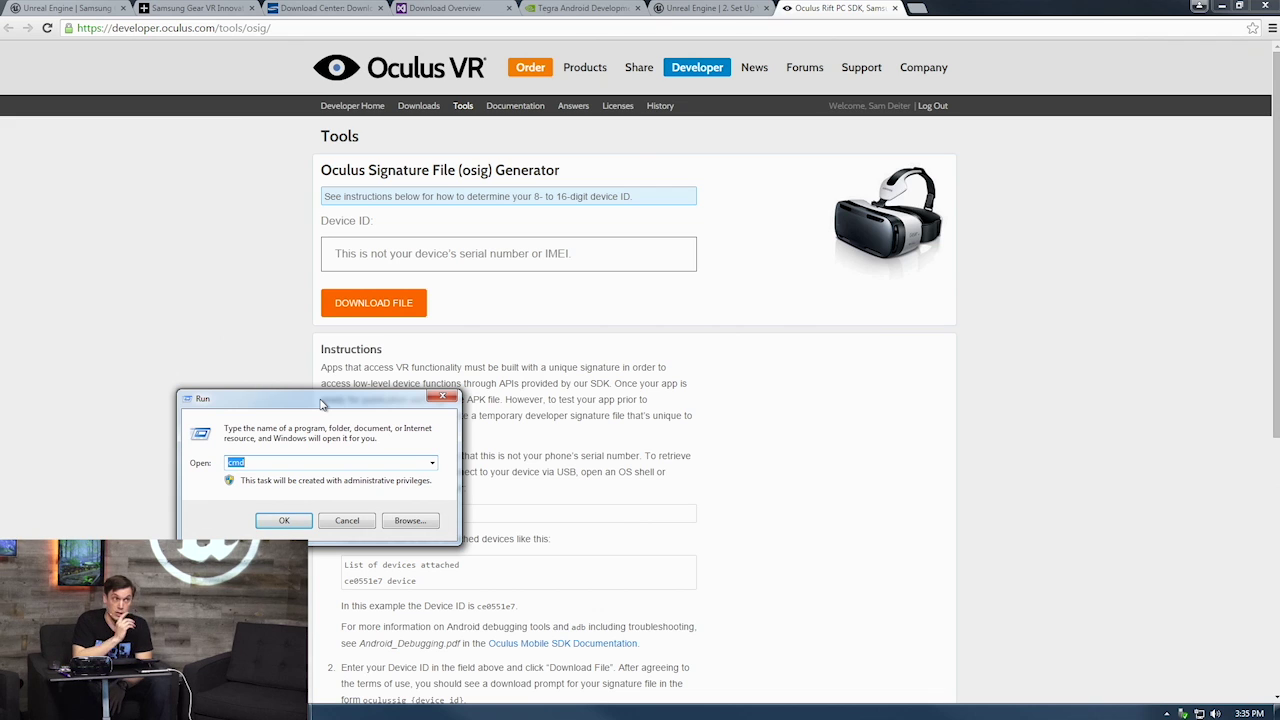
key(Return)
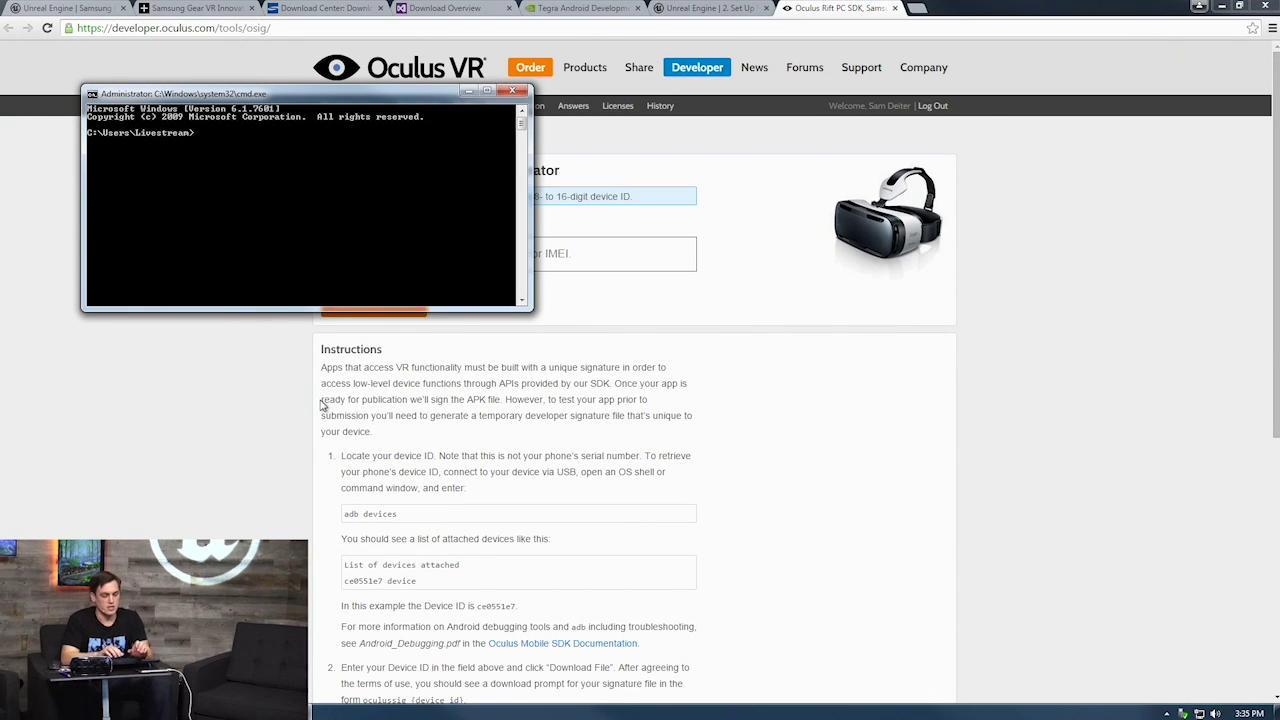
text(adb devices)
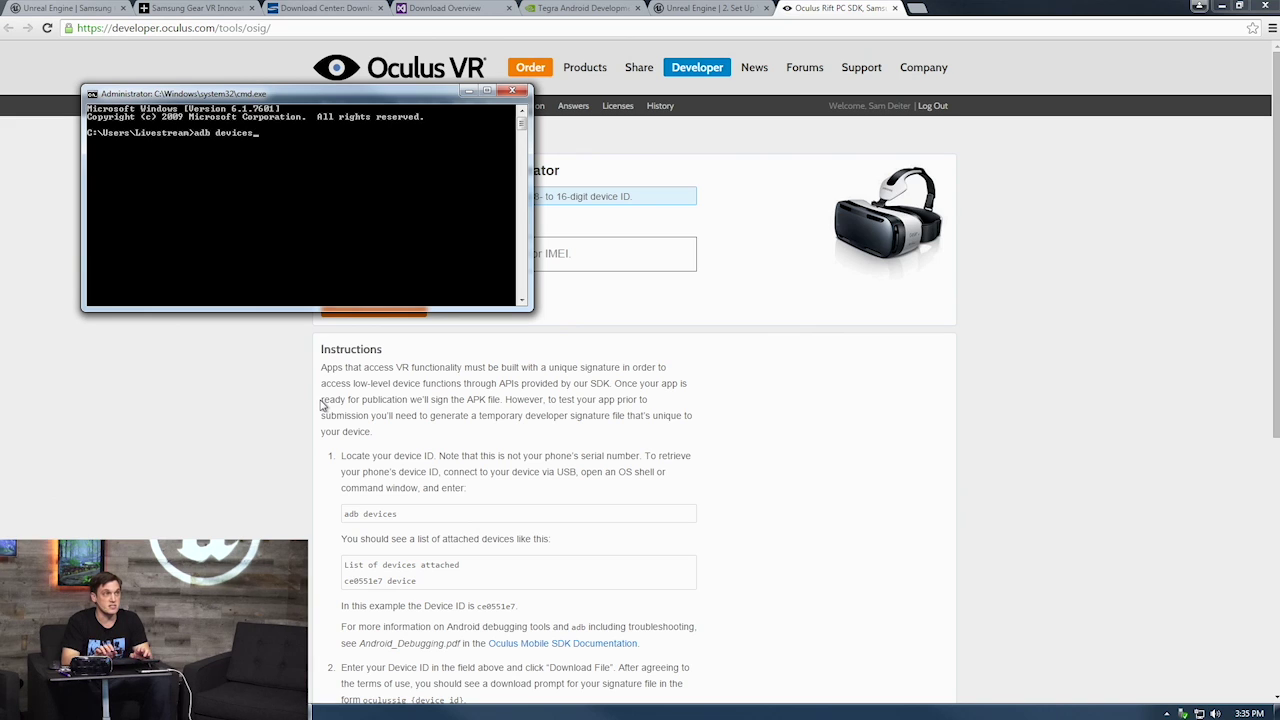
key(Return)
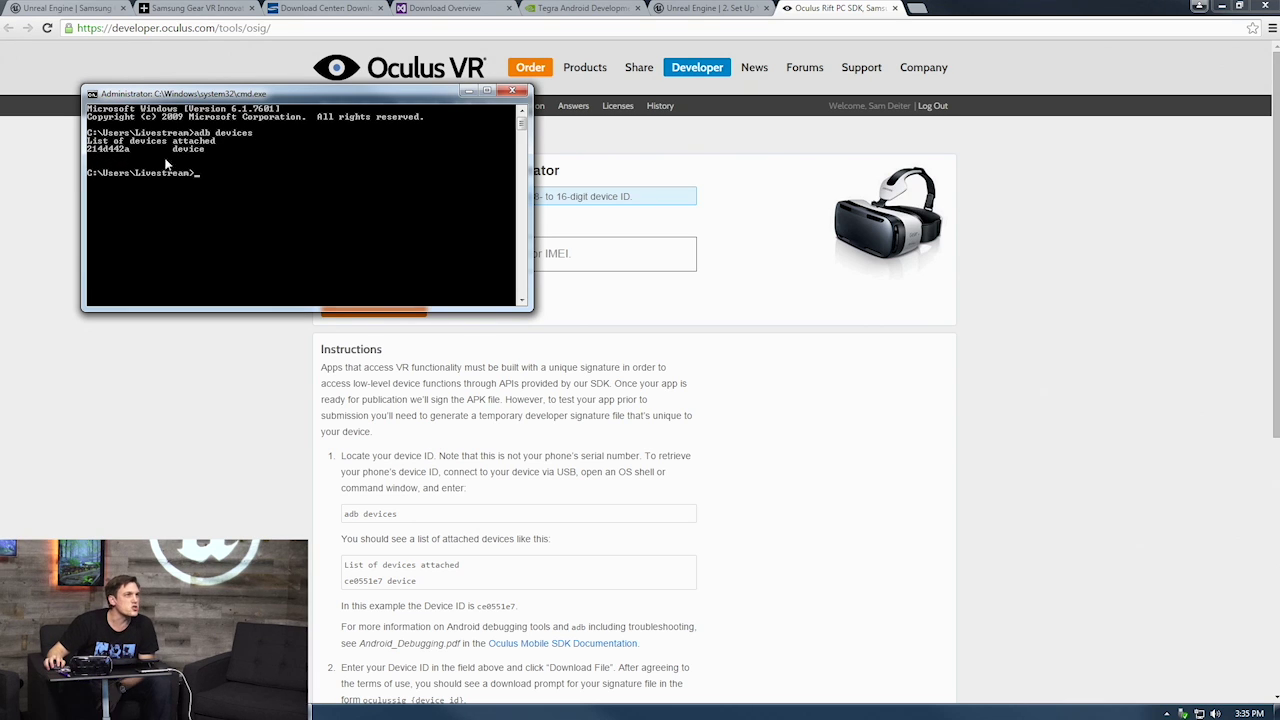
Mark the phone's device ID in the adb devices output and copy it.
right_click(219, 96)
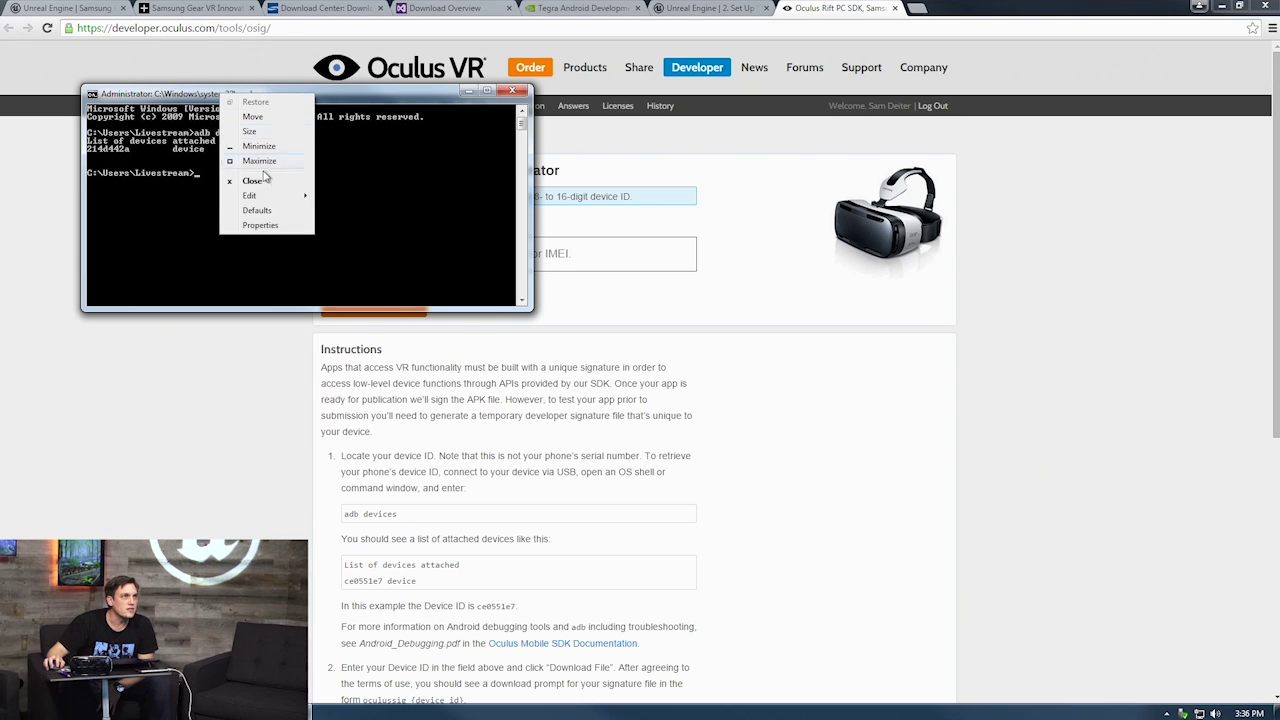
mouse_move(268, 198)
click(343, 196)
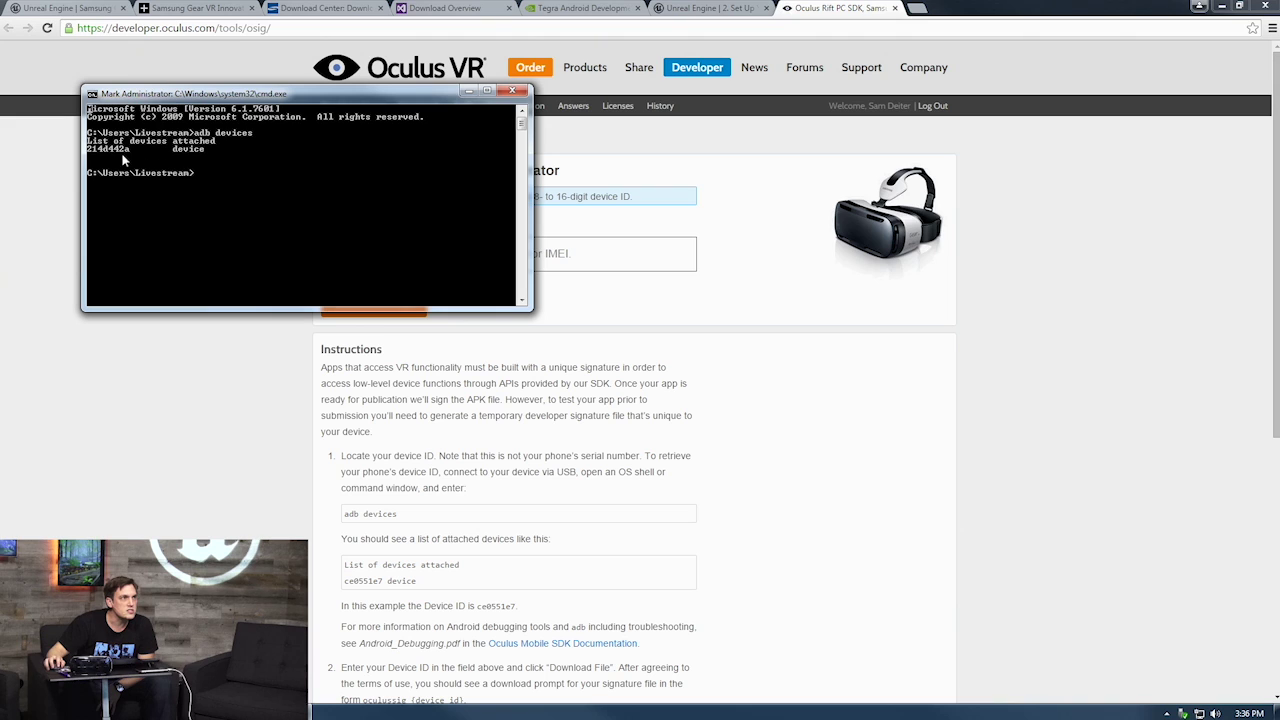
drag(136, 152, 93, 153)
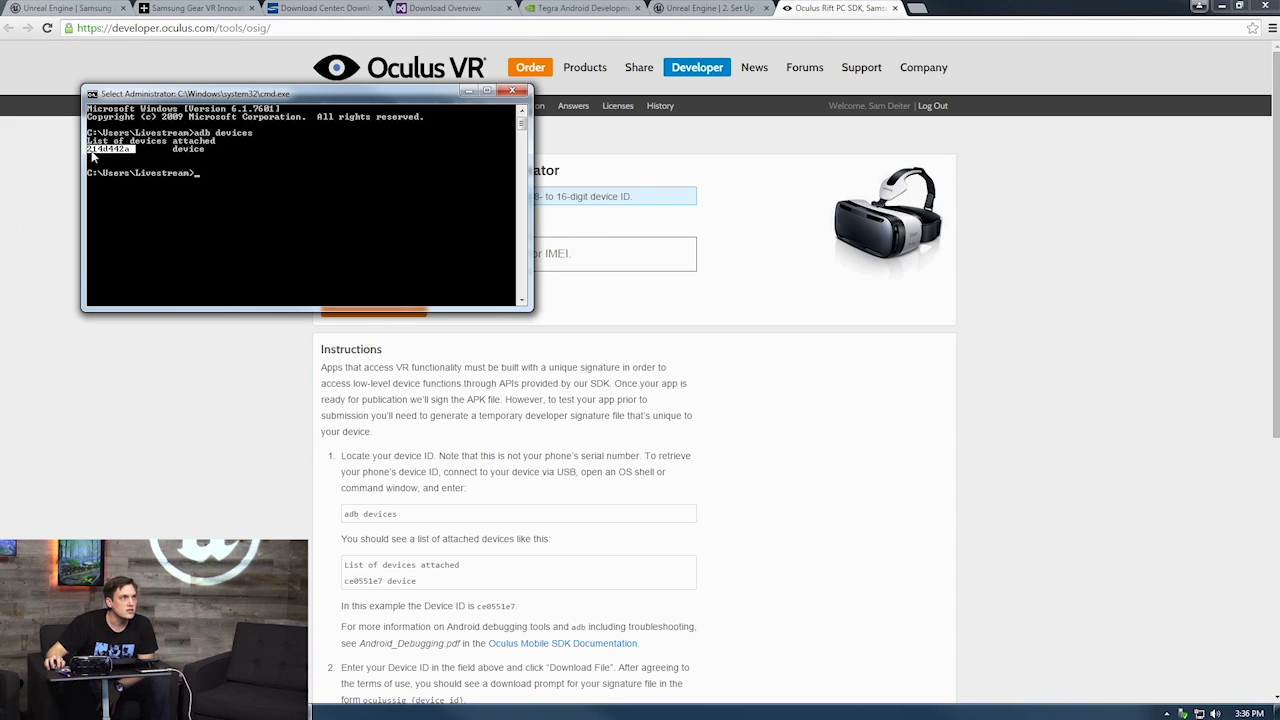
right_click(148, 100)
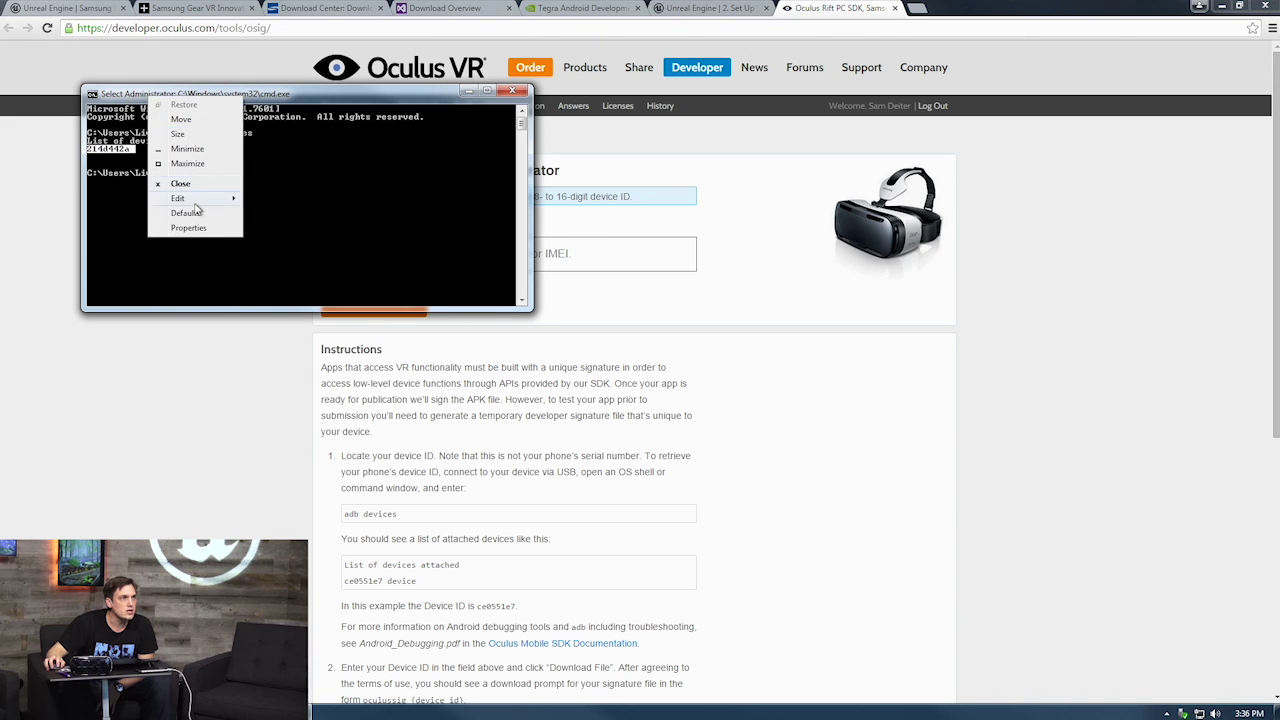
mouse_move(200, 204)
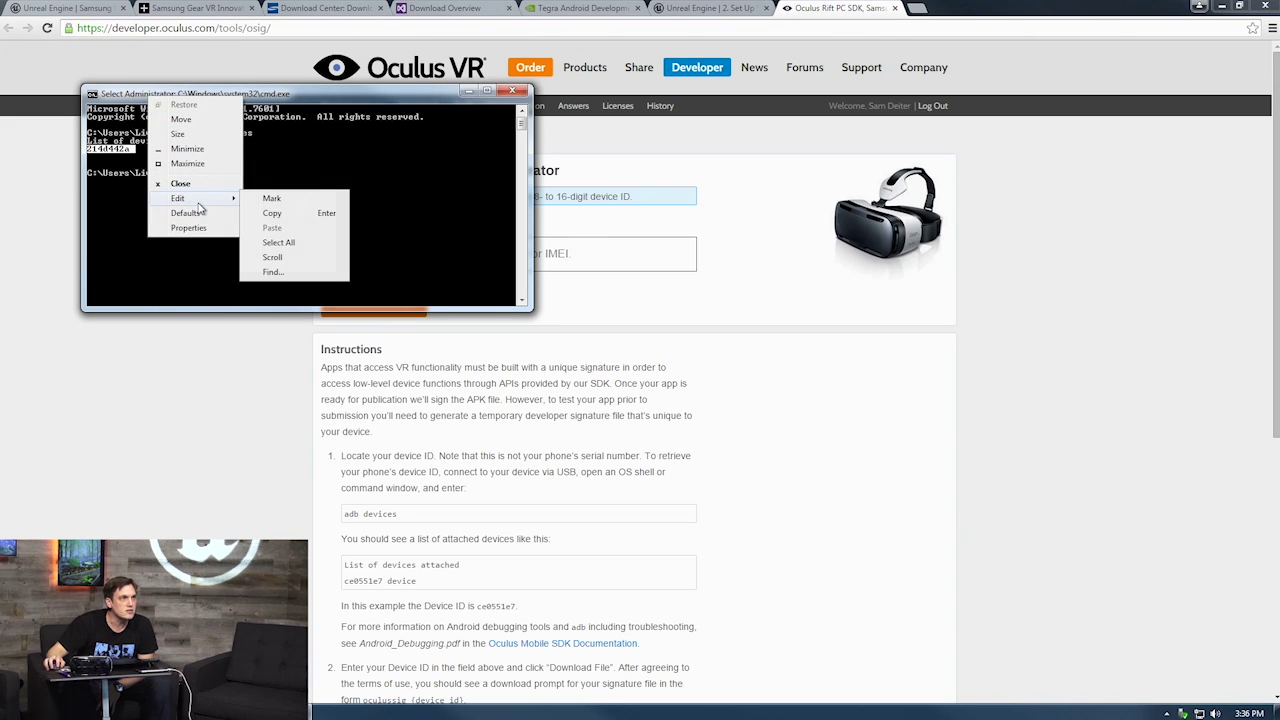
click(272, 213)
Paste the copied device ID into the Oculus Signature File generator and try to download the signature file.
click(575, 263)
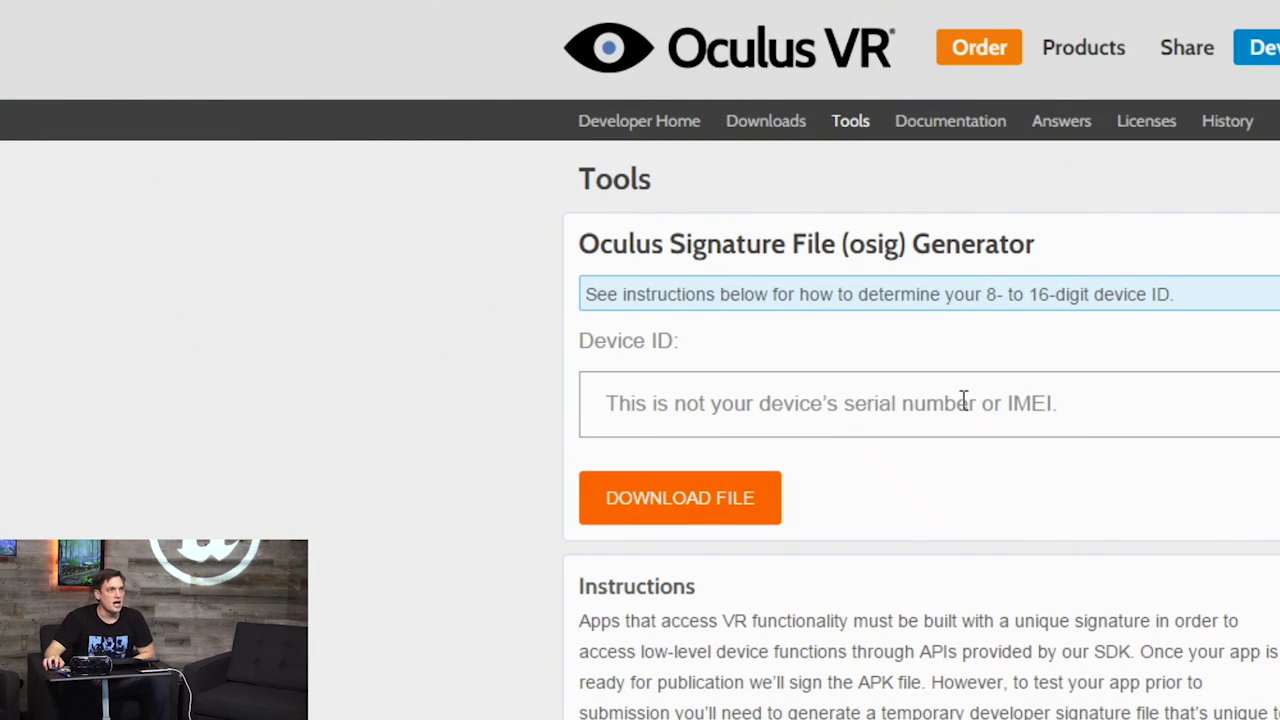
key(ctrl+v)
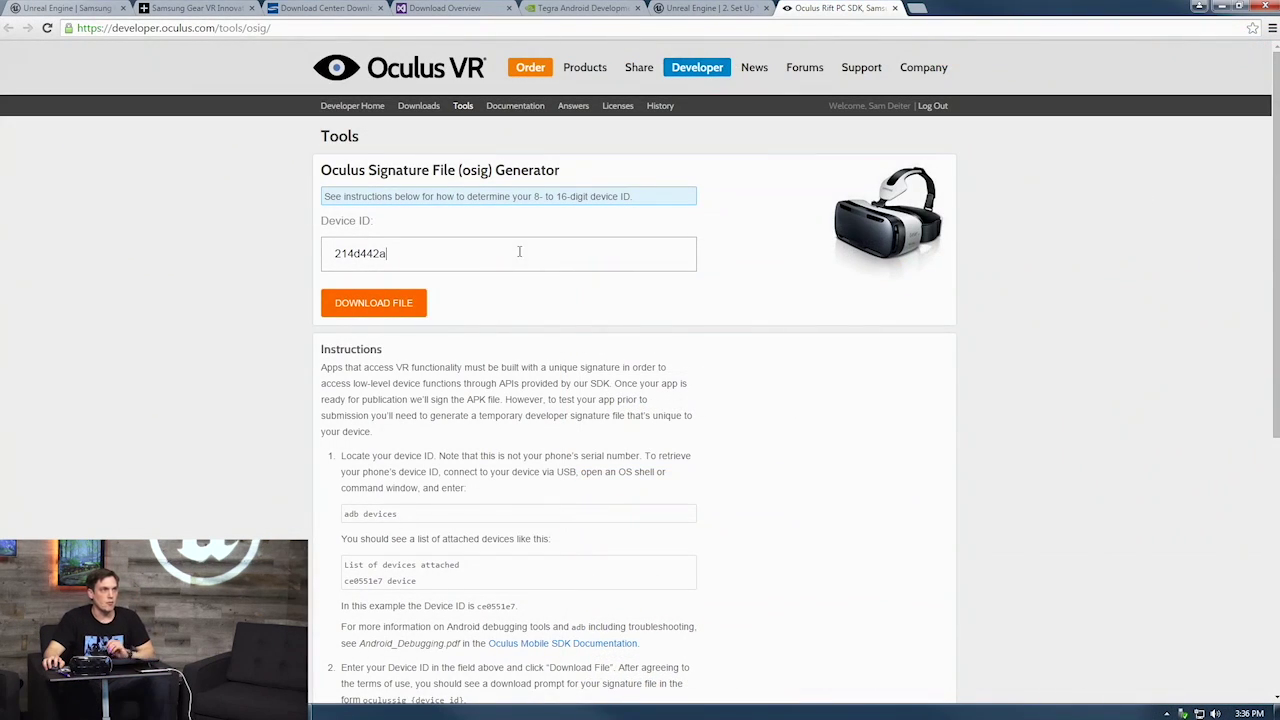
click(386, 316)
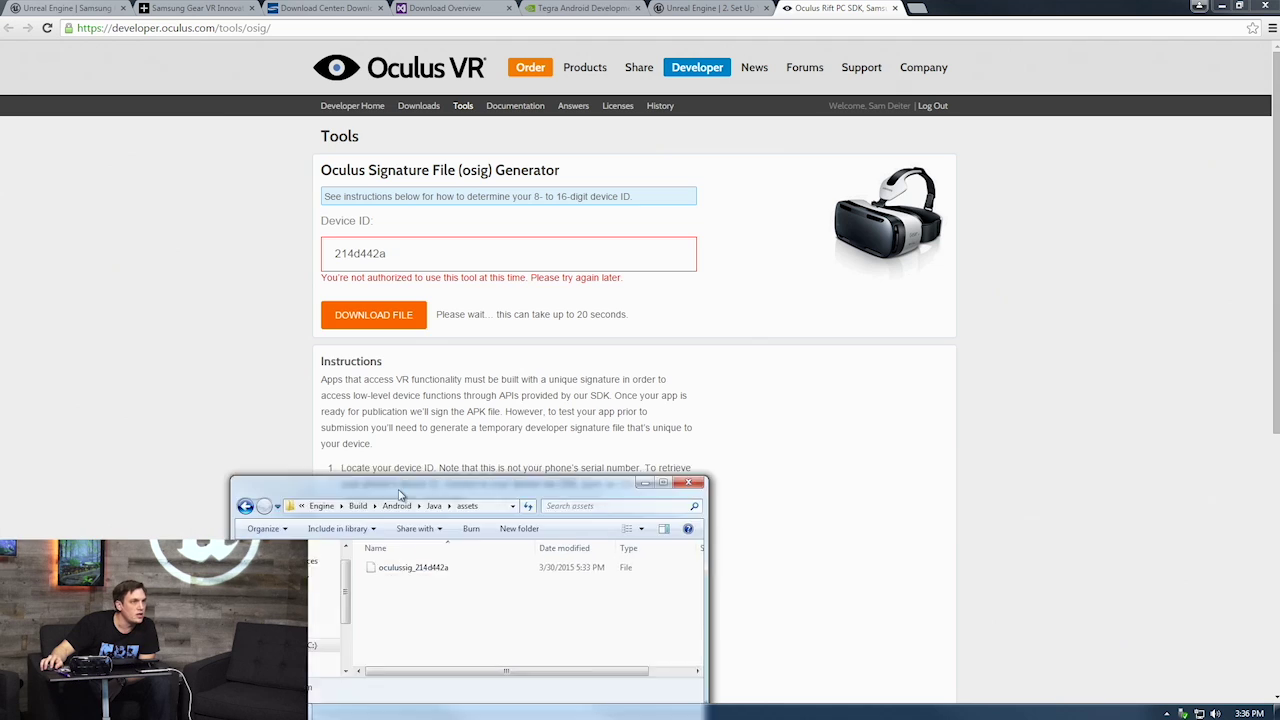
Bring the assets folder window into clear view over the web page and select the existing oculussig file.
drag(405, 459, 405, 282)
click(416, 360)
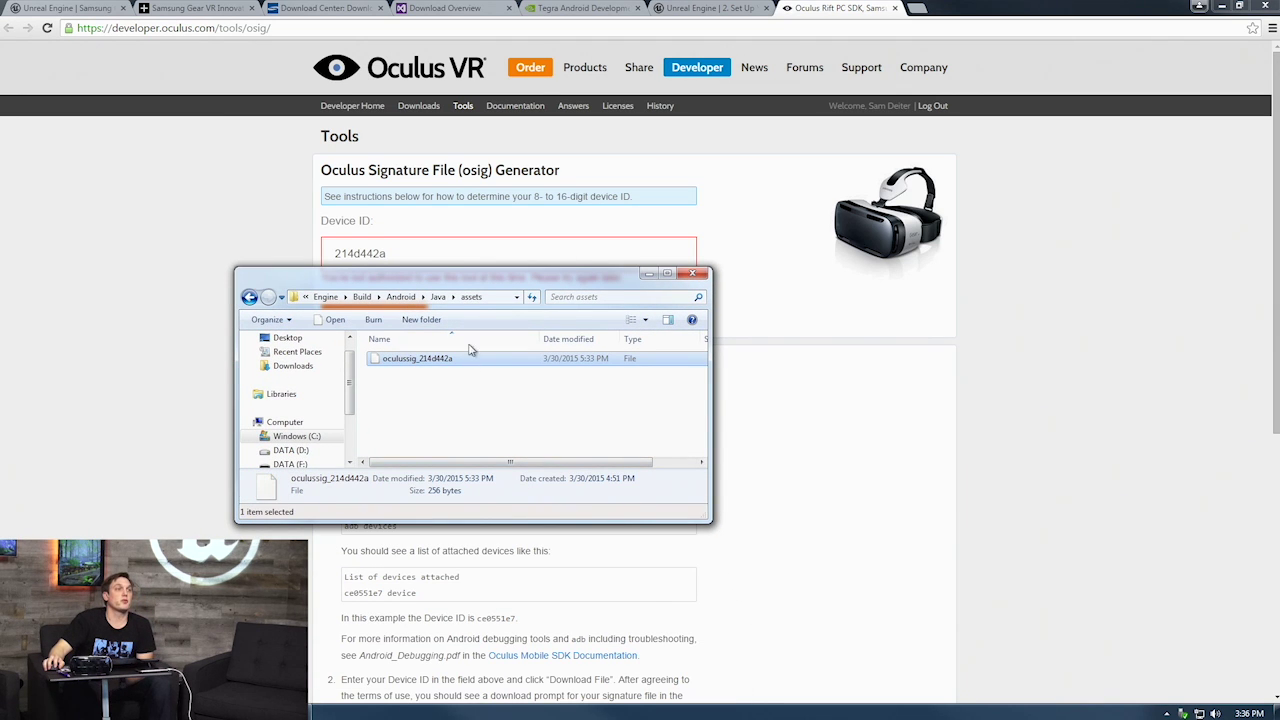
drag(475, 282, 359, 353)
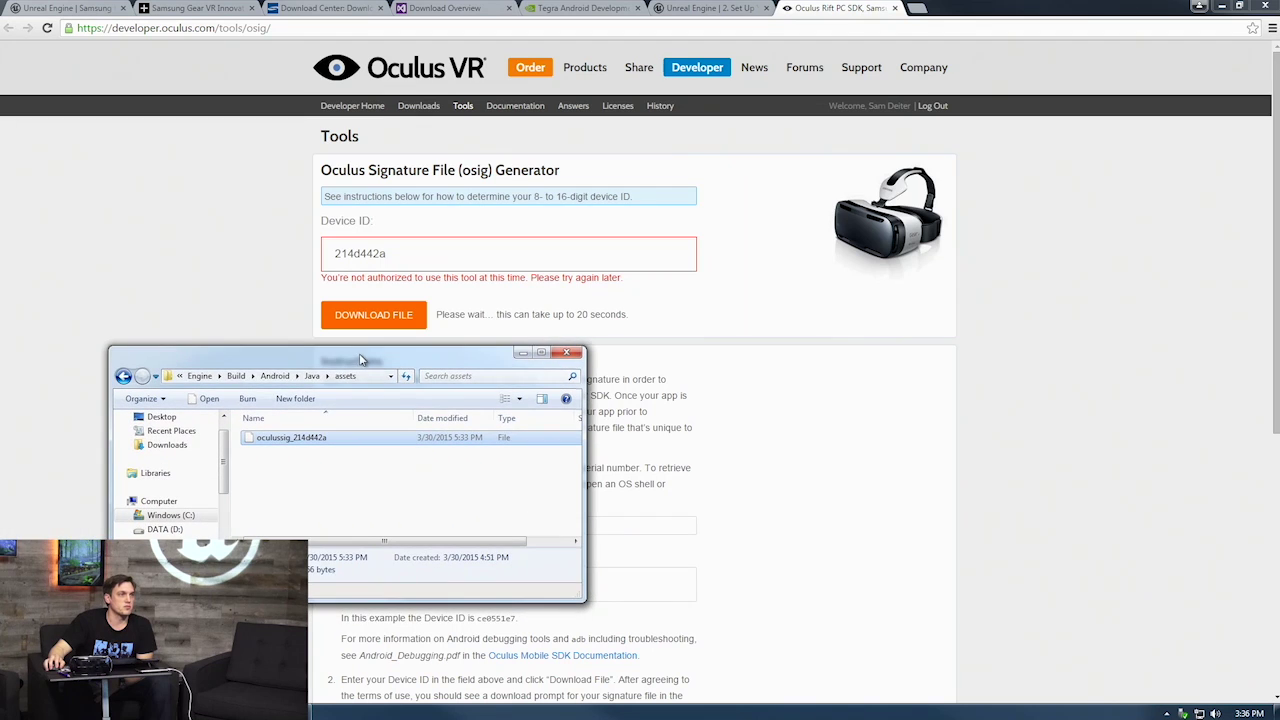
Trace the signature file's location from the Unreal Engine 4.7 folder through Engine, Build, Android and Java to assets.
click(200, 376)
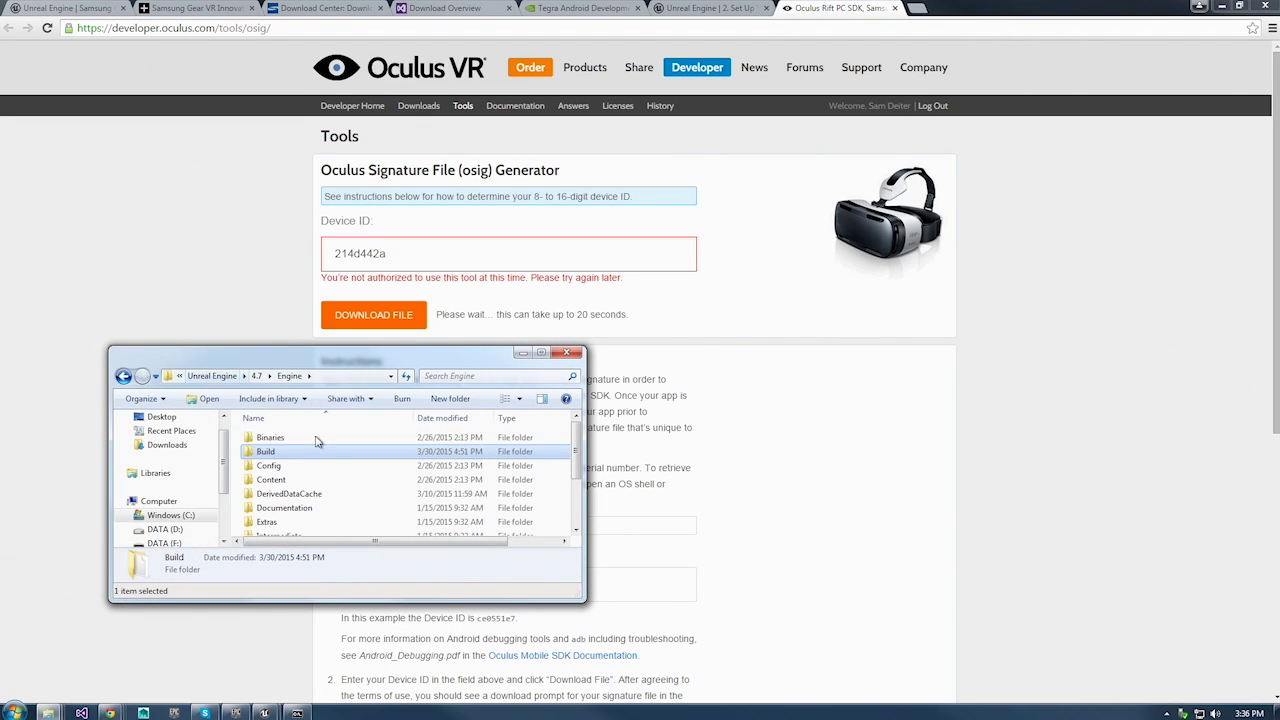
click(257, 376)
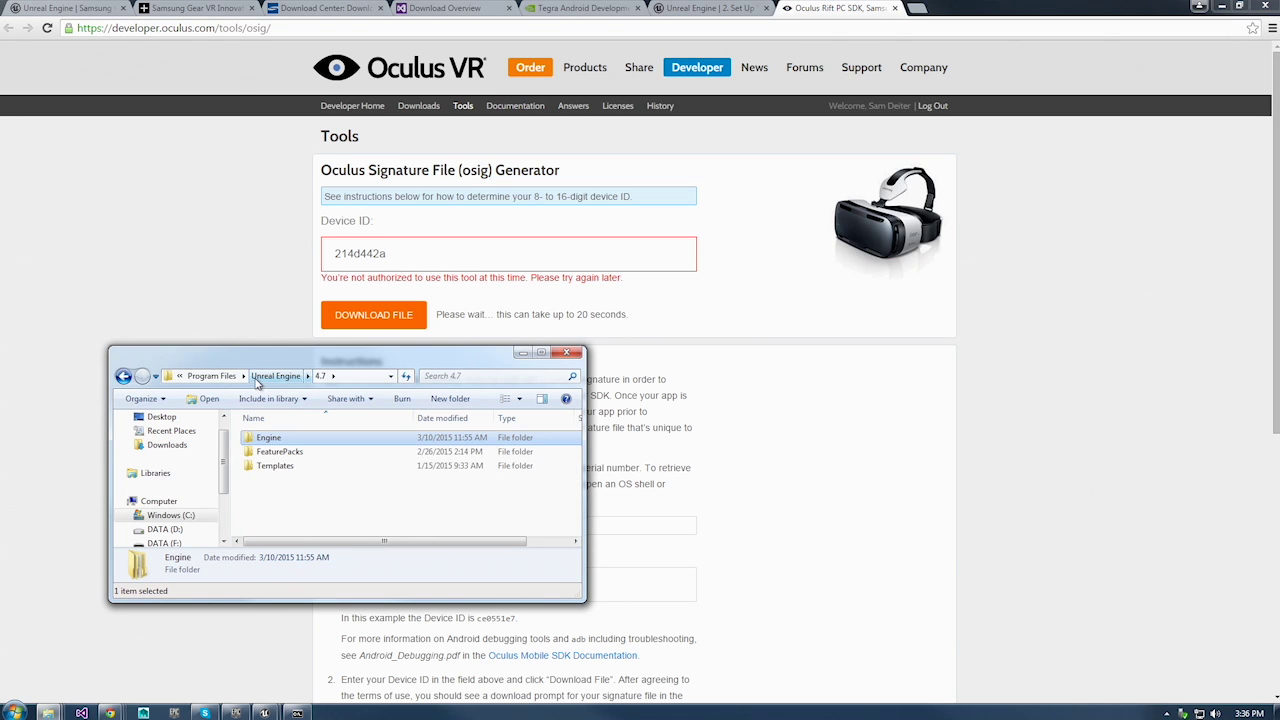
double_click(268, 438)
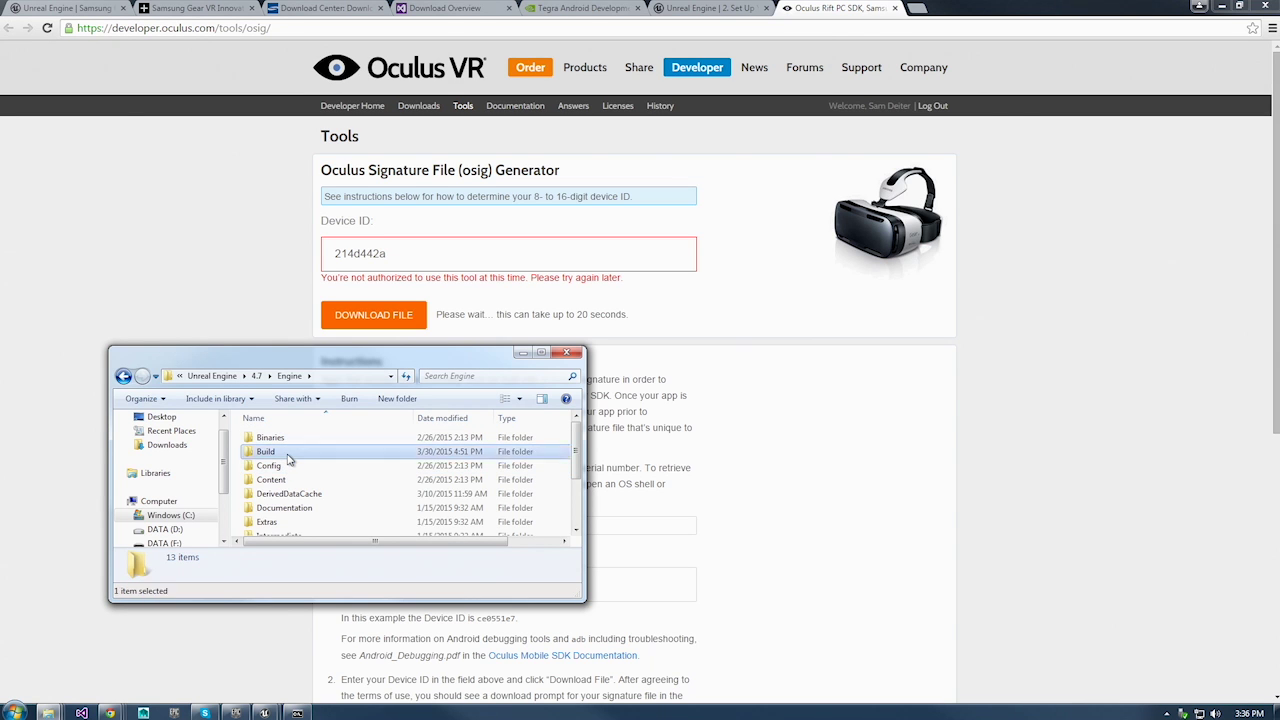
double_click(266, 452)
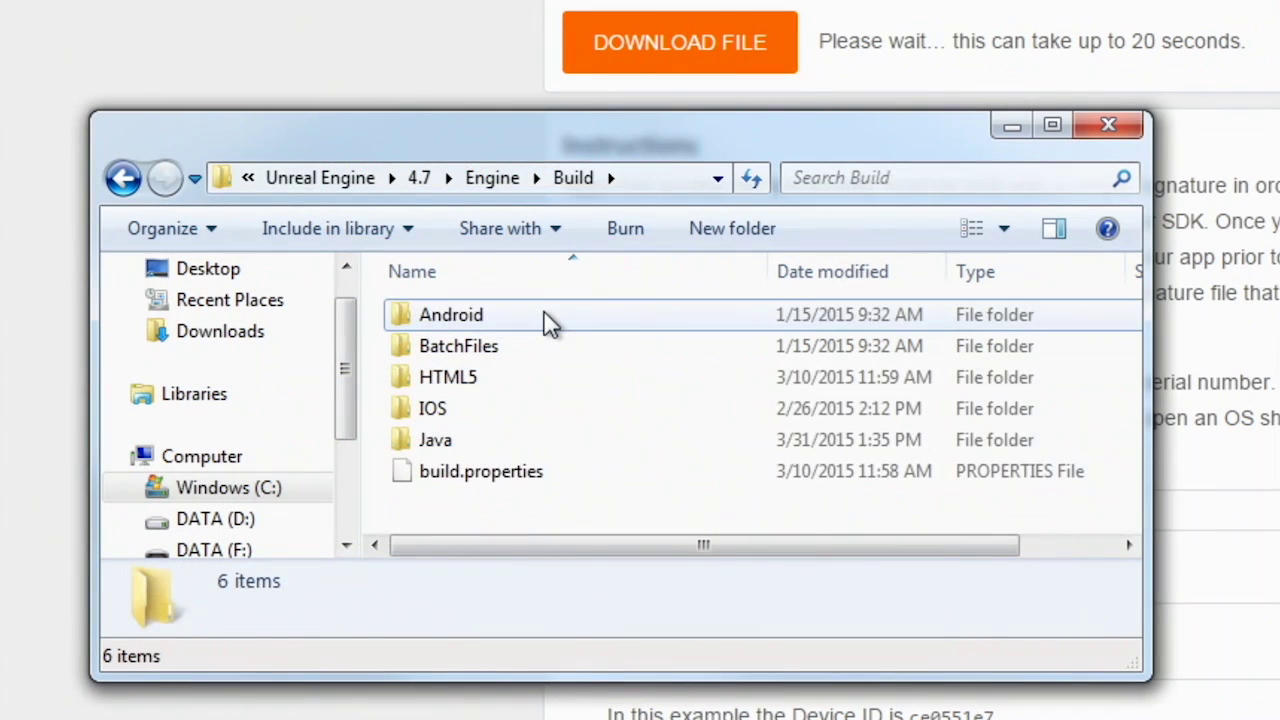
double_click(548, 322)
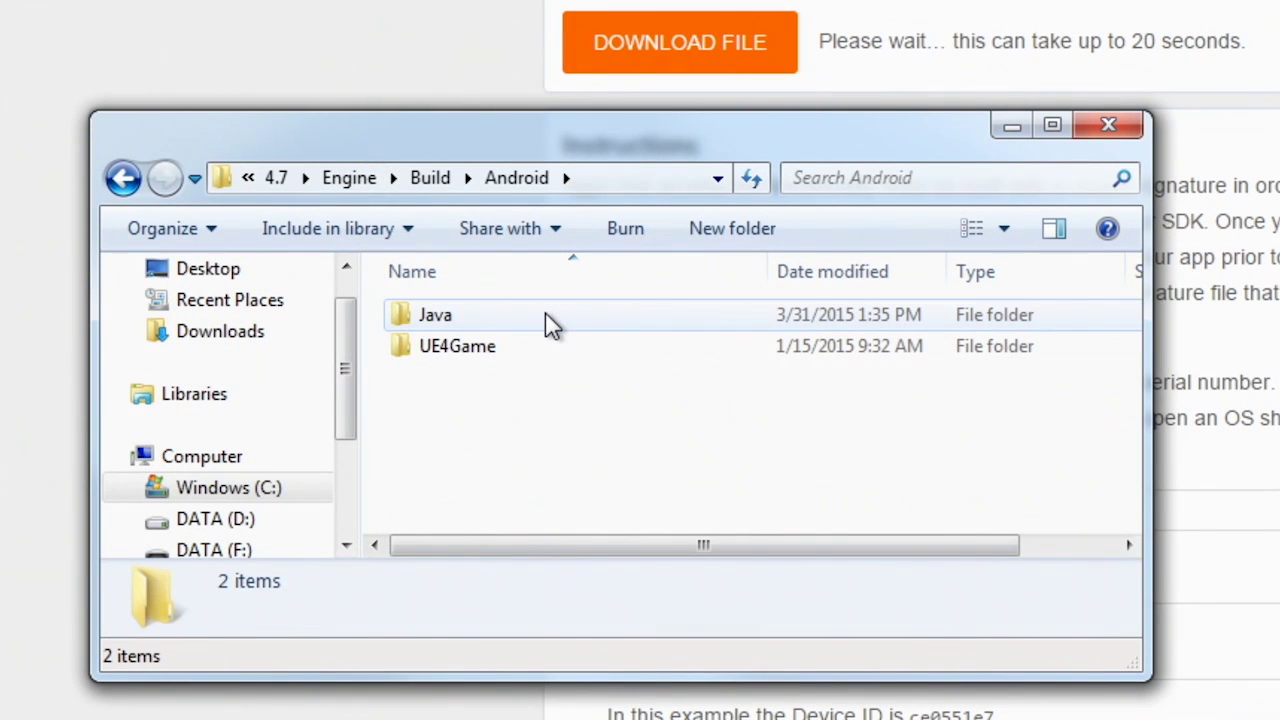
double_click(545, 318)
double_click(545, 314)
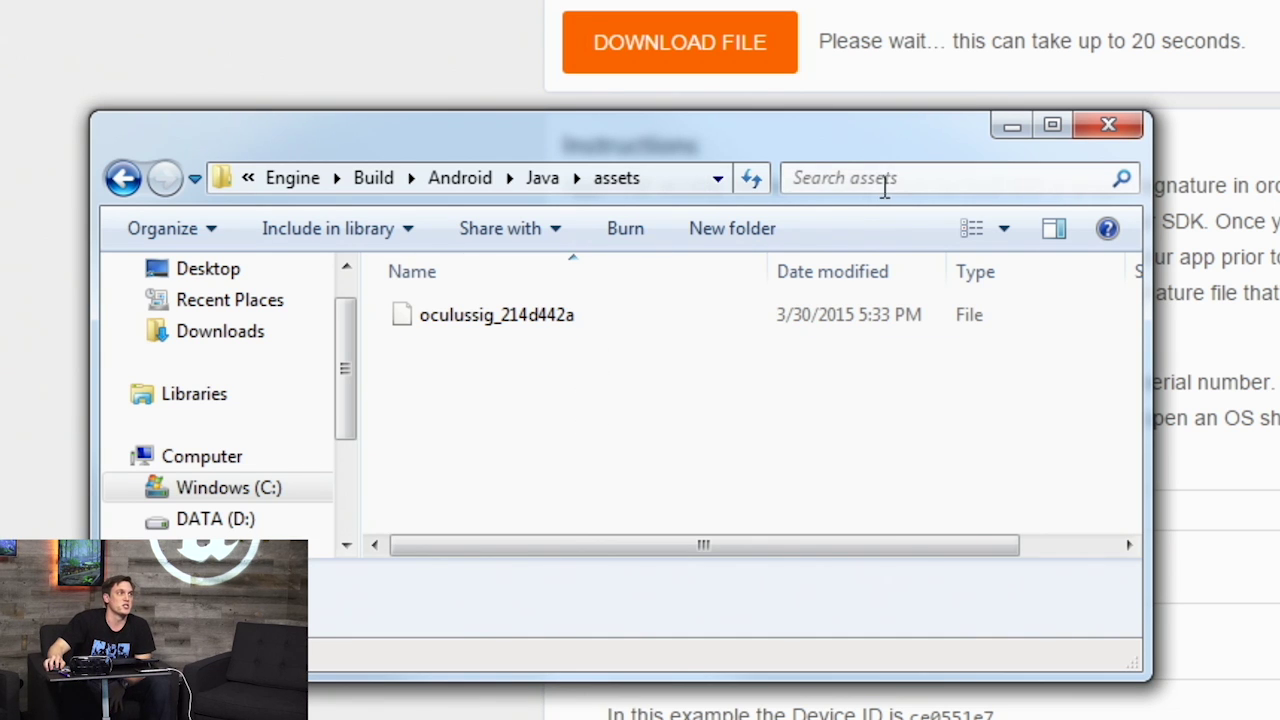
Minimize the assets folder, browser and command prompt windows to clear the desktop.
click(1008, 128)
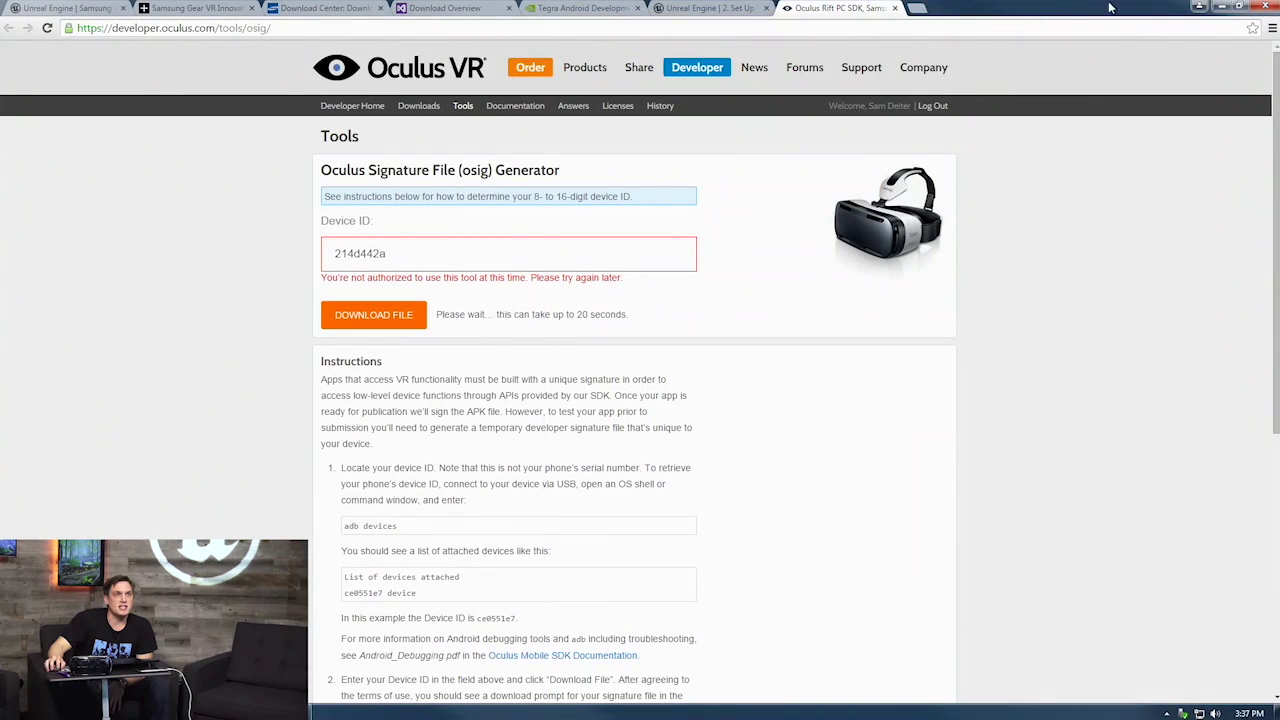
click(1222, 7)
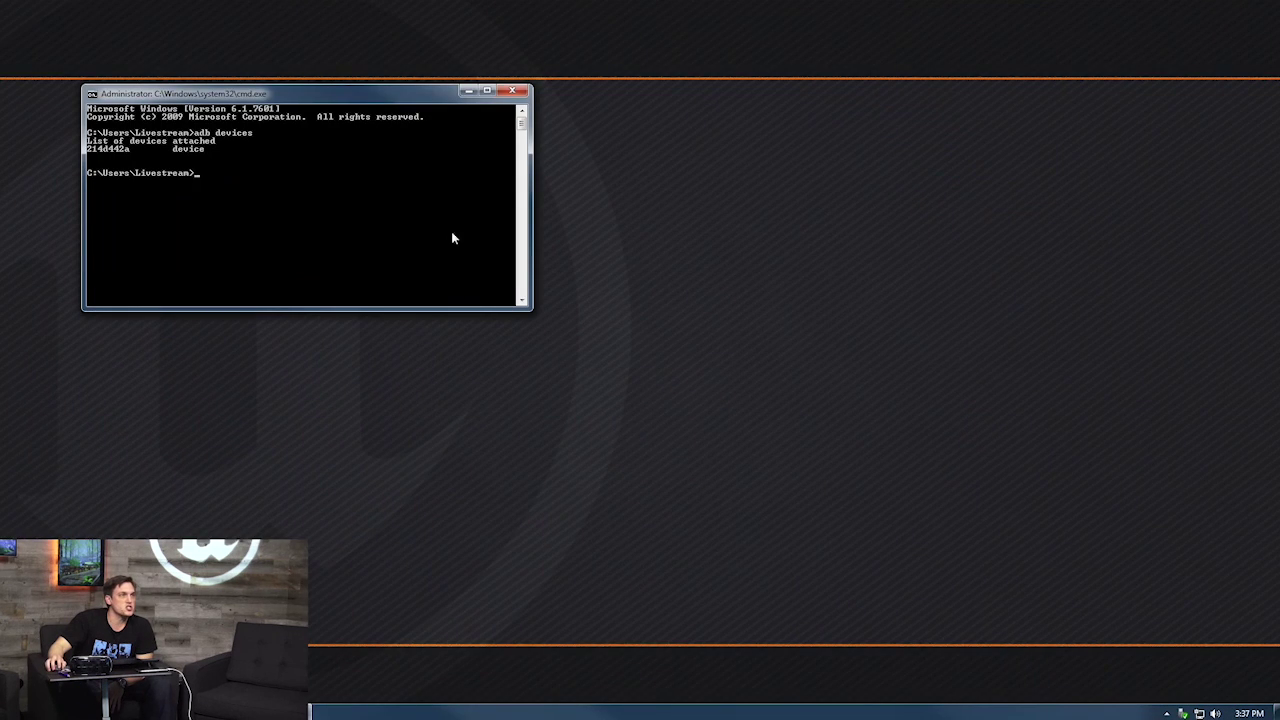
click(468, 90)
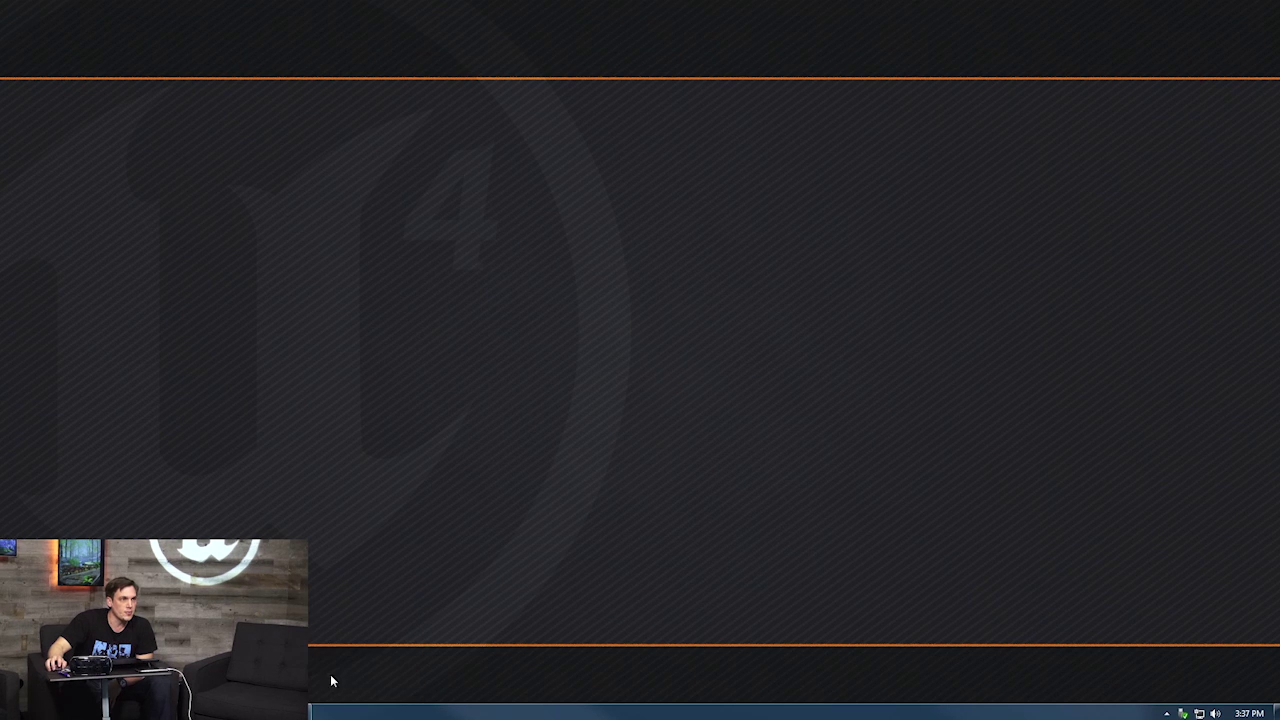
Configure the new First Person C++ project for Mobile / Tablet, Scalable 3D or 2D quality and No Starter Content.
drag(0, 145, 533, 113)
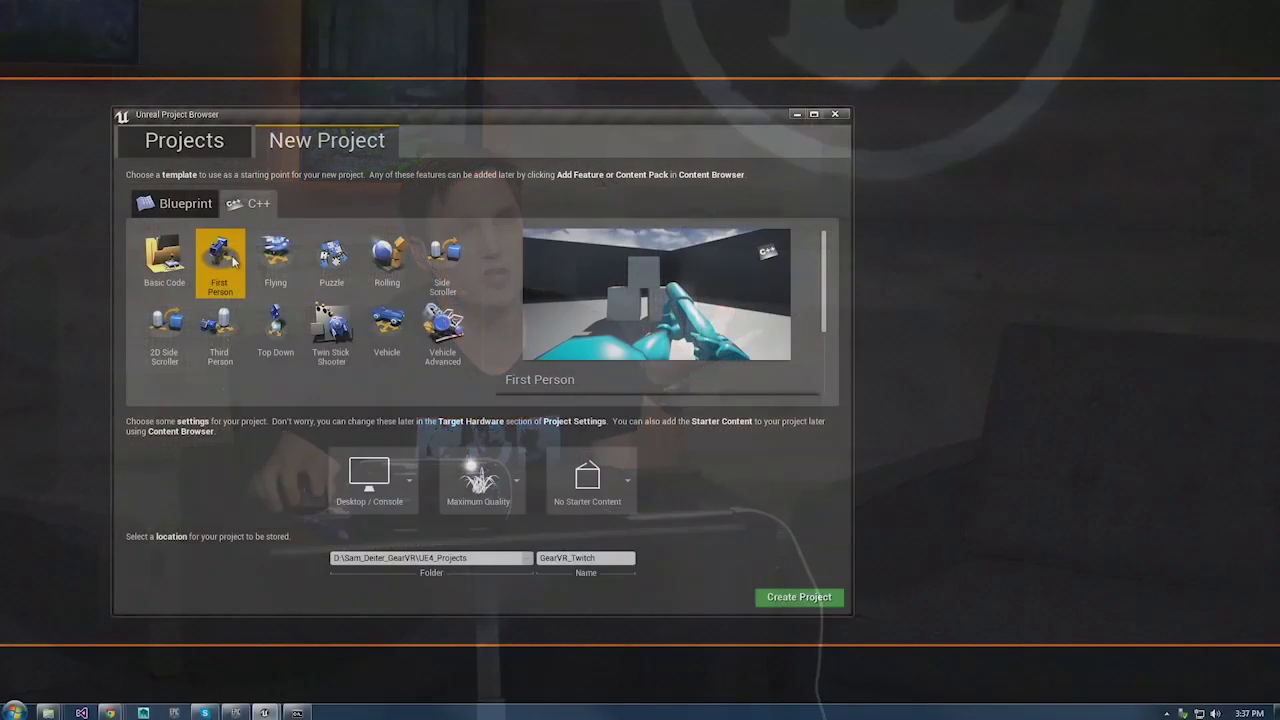
click(390, 502)
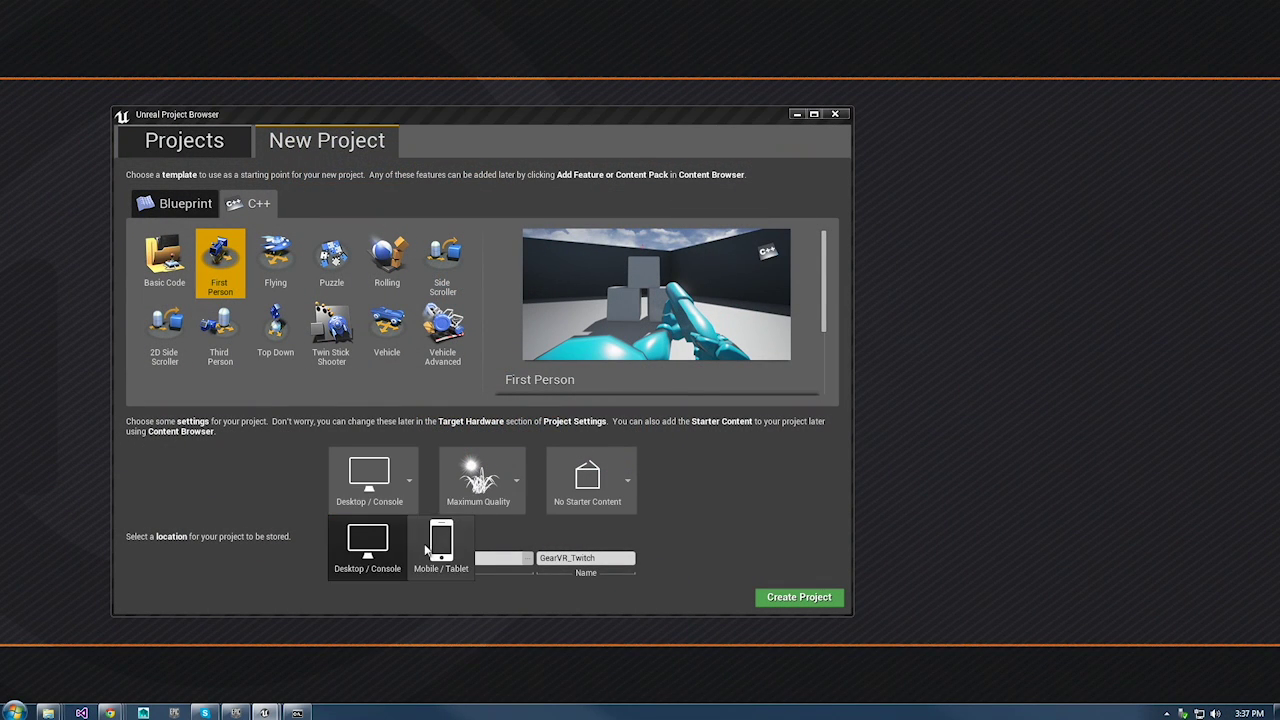
click(441, 545)
click(478, 480)
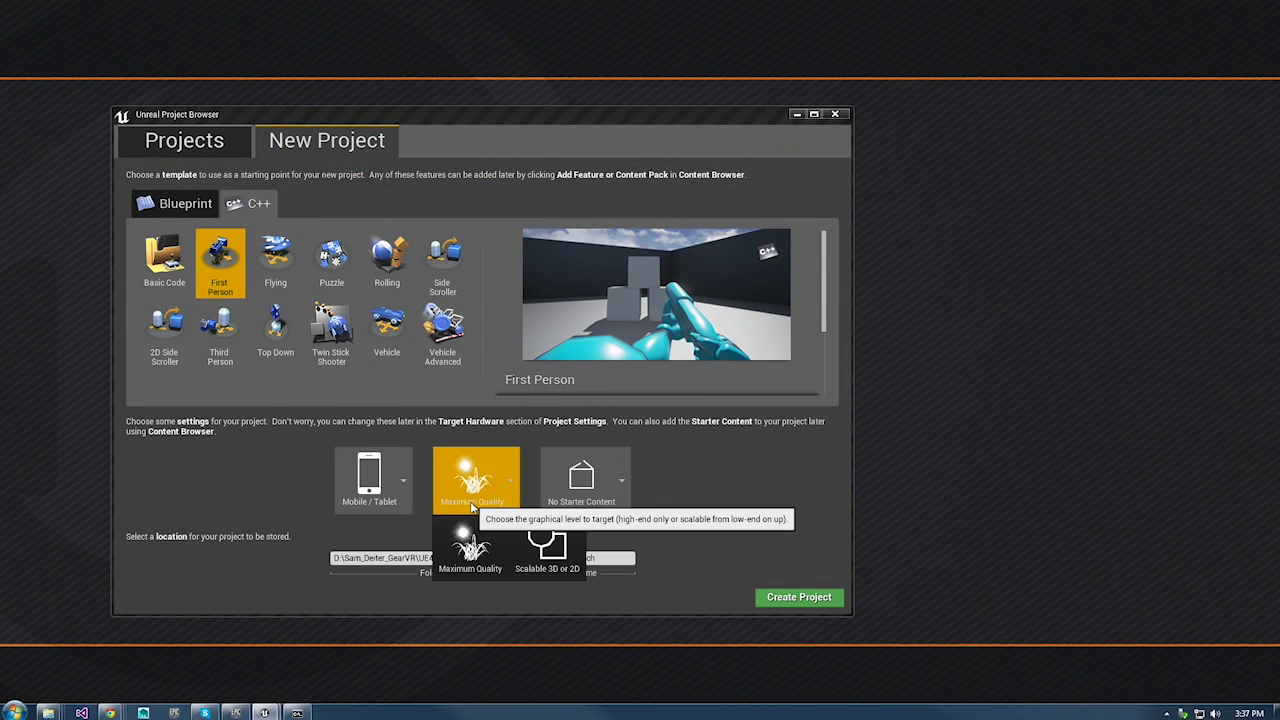
click(533, 550)
click(587, 505)
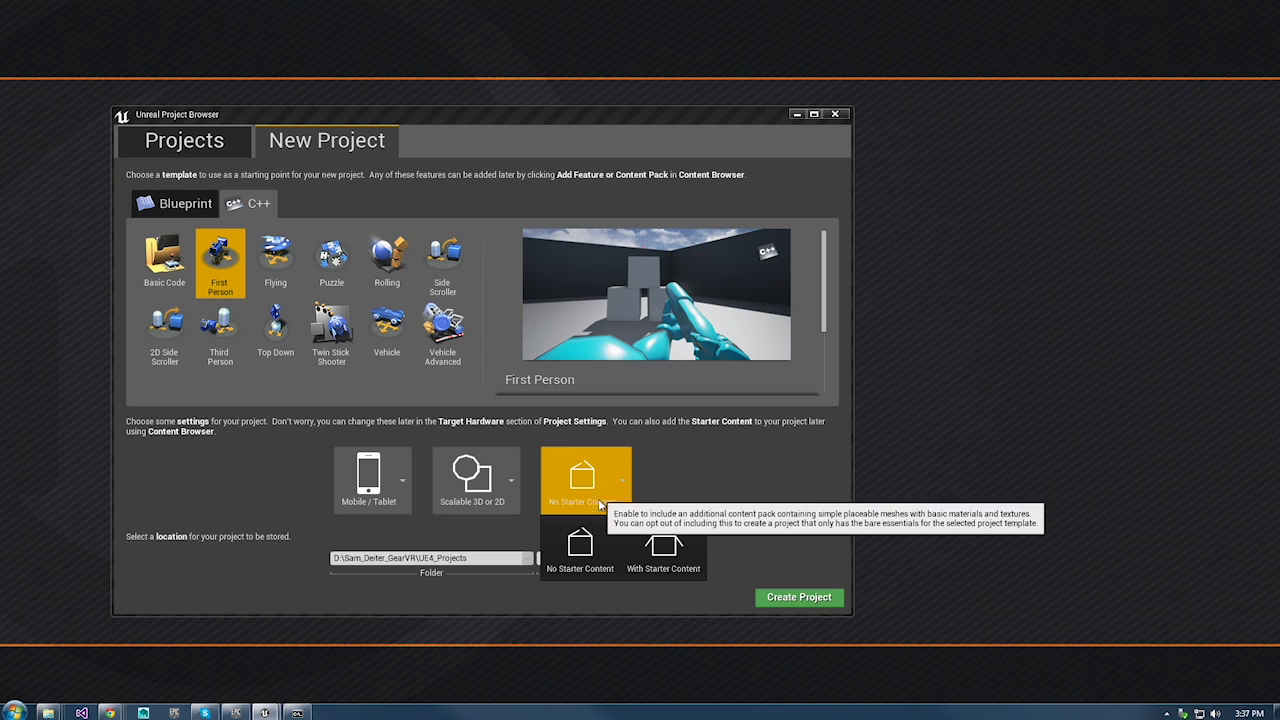
click(600, 541)
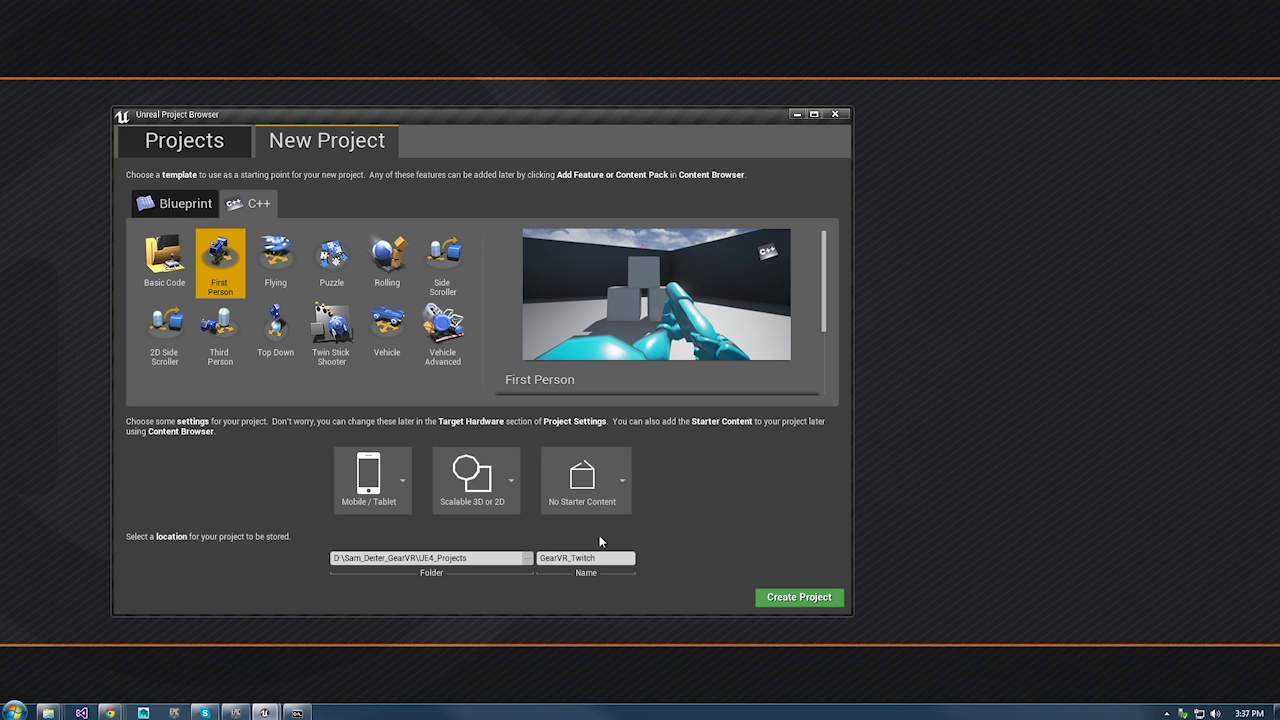
Check the UE4_Projects storage folder and create the project under the name GearVR_Twitch.
click(491, 558)
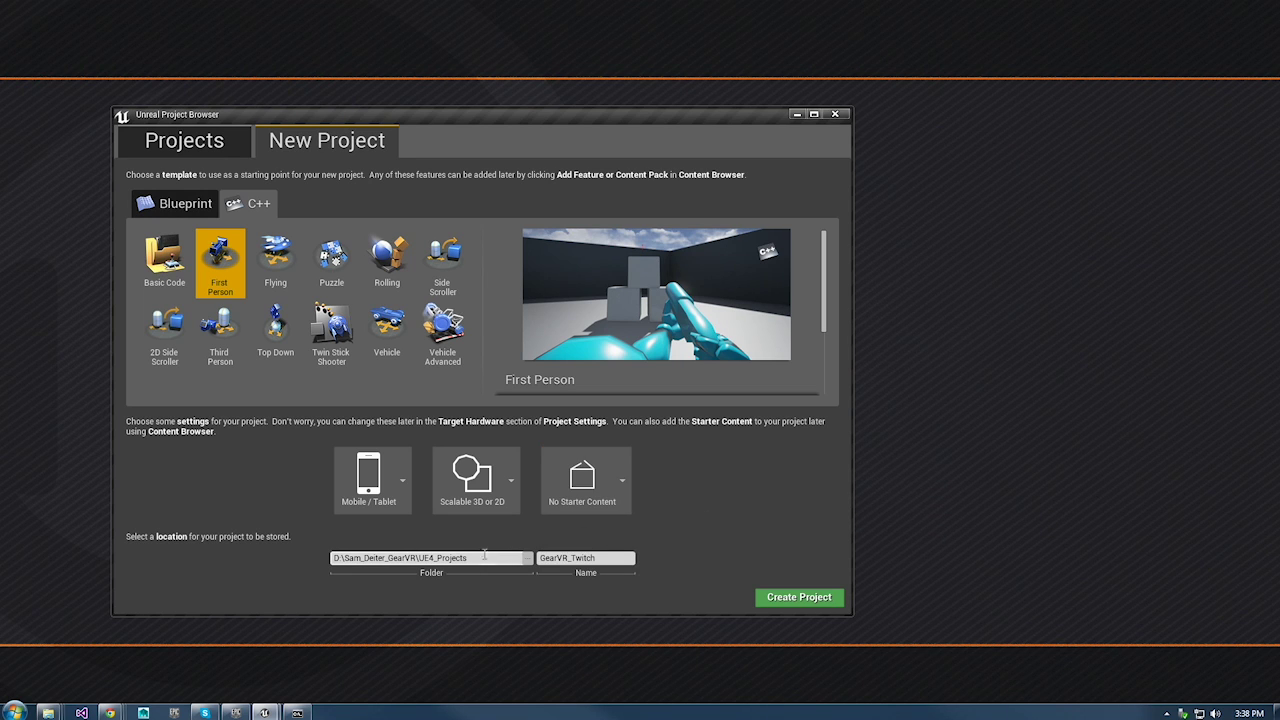
drag(487, 560, 323, 532)
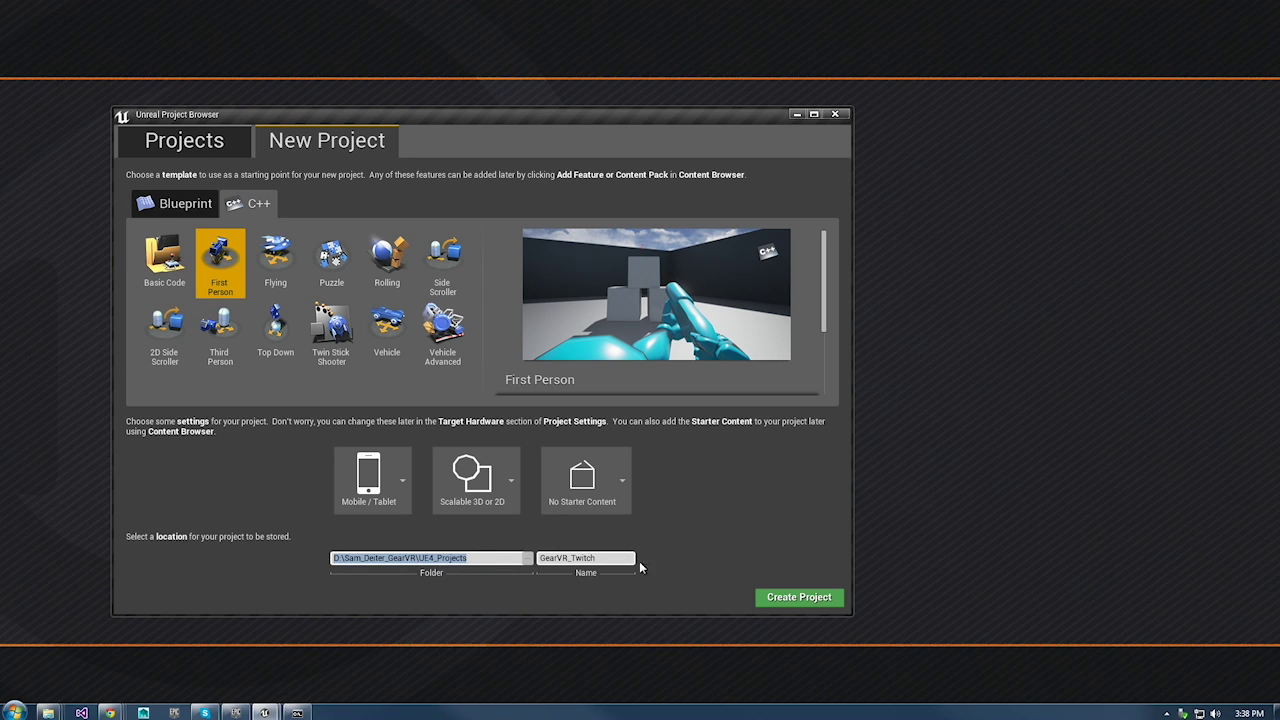
click(771, 600)
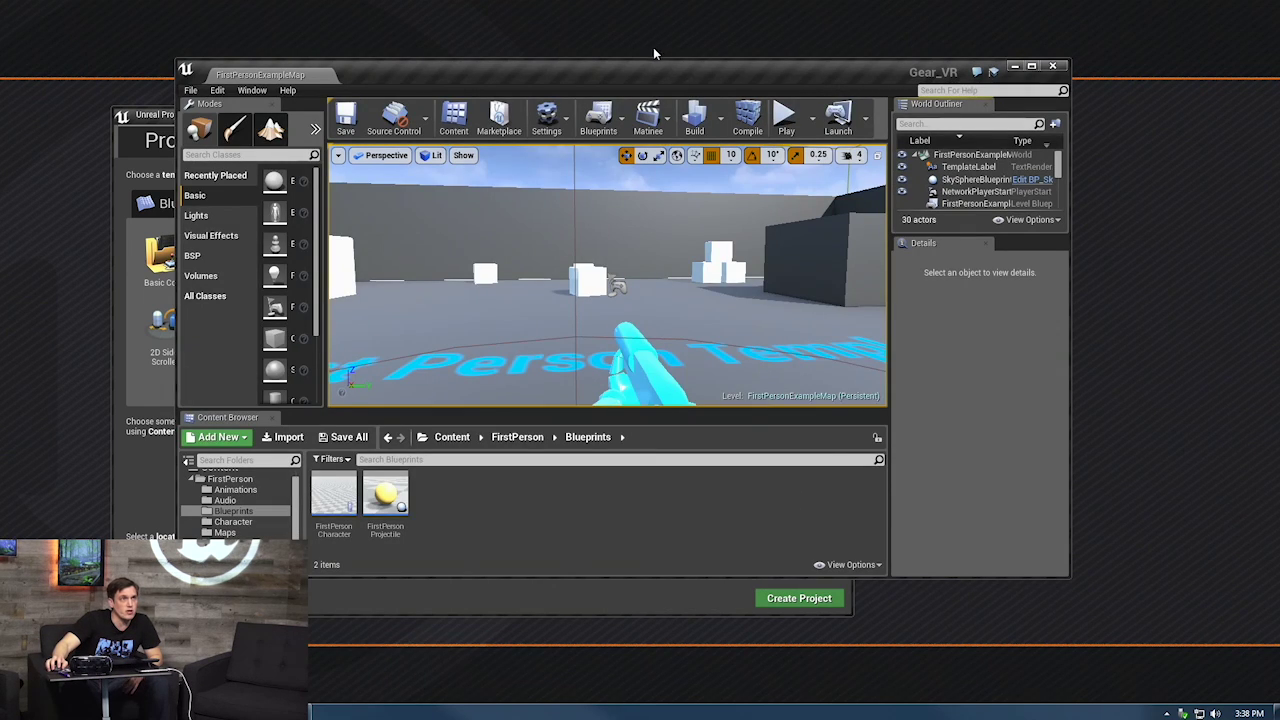
Maximize the Gear_VR project's editor window and open the plugin manager.
drag(620, 72, 524, 105)
double_click(523, 100)
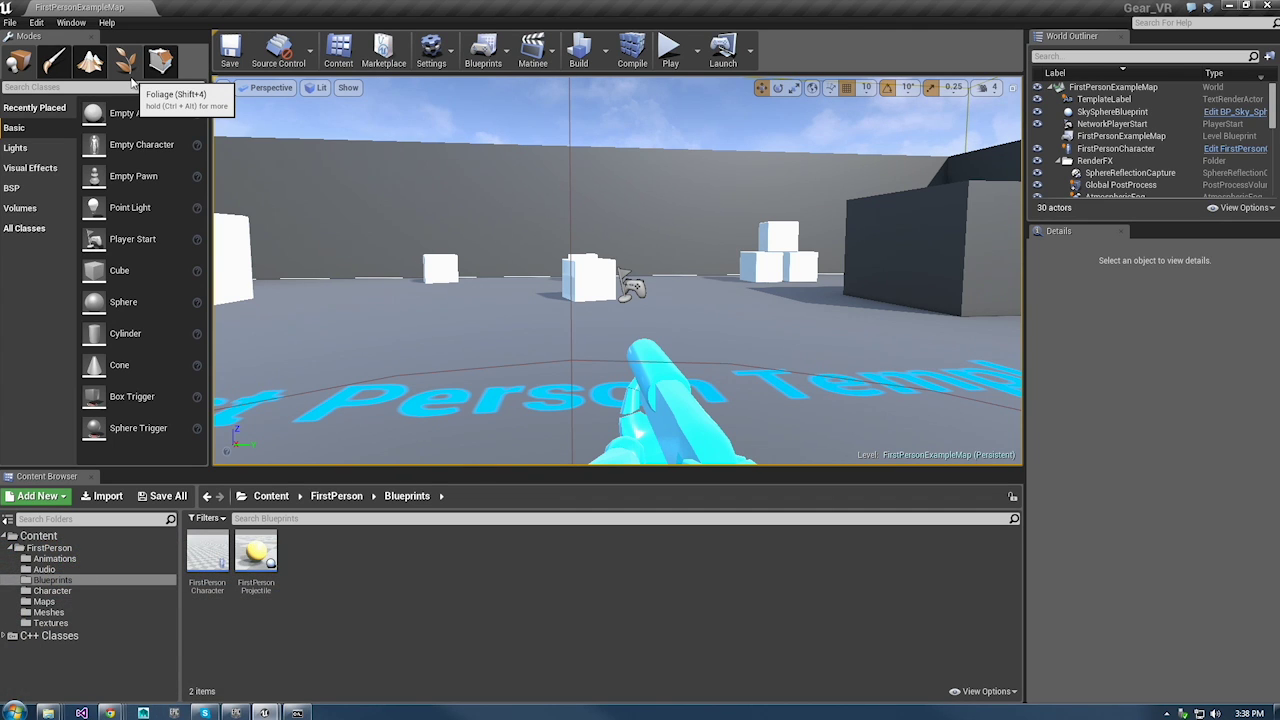
click(78, 24)
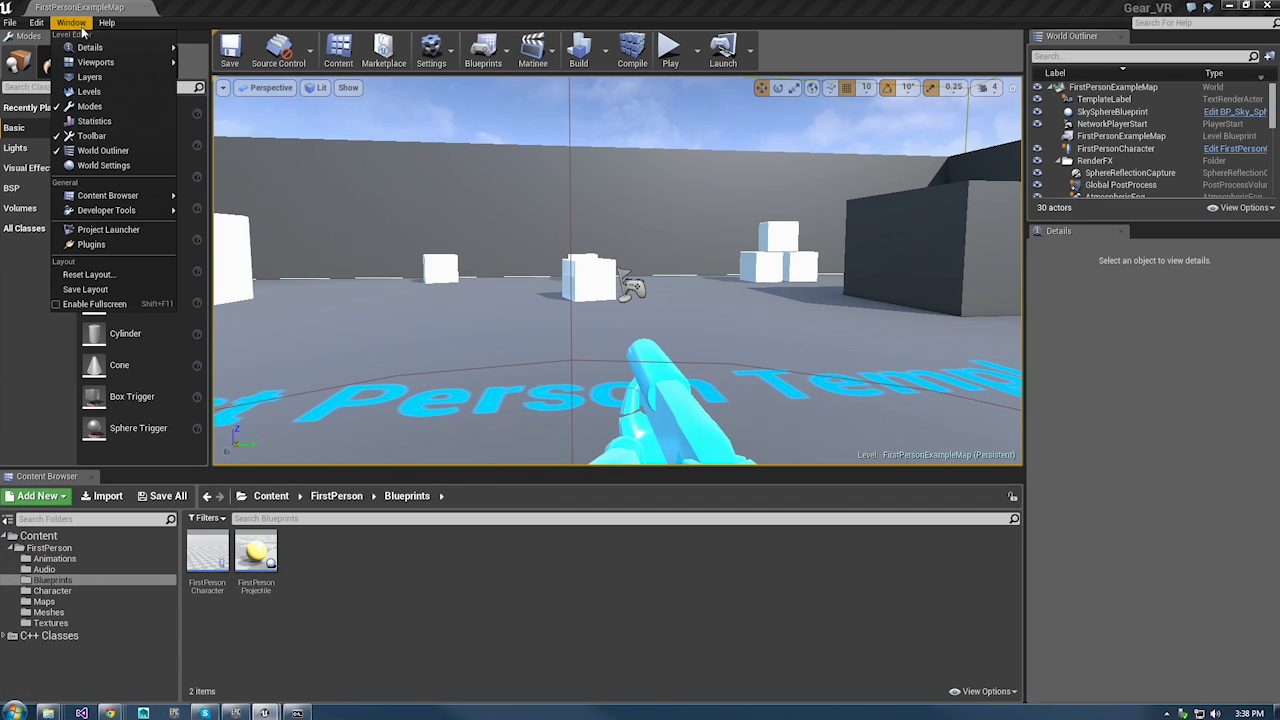
click(132, 247)
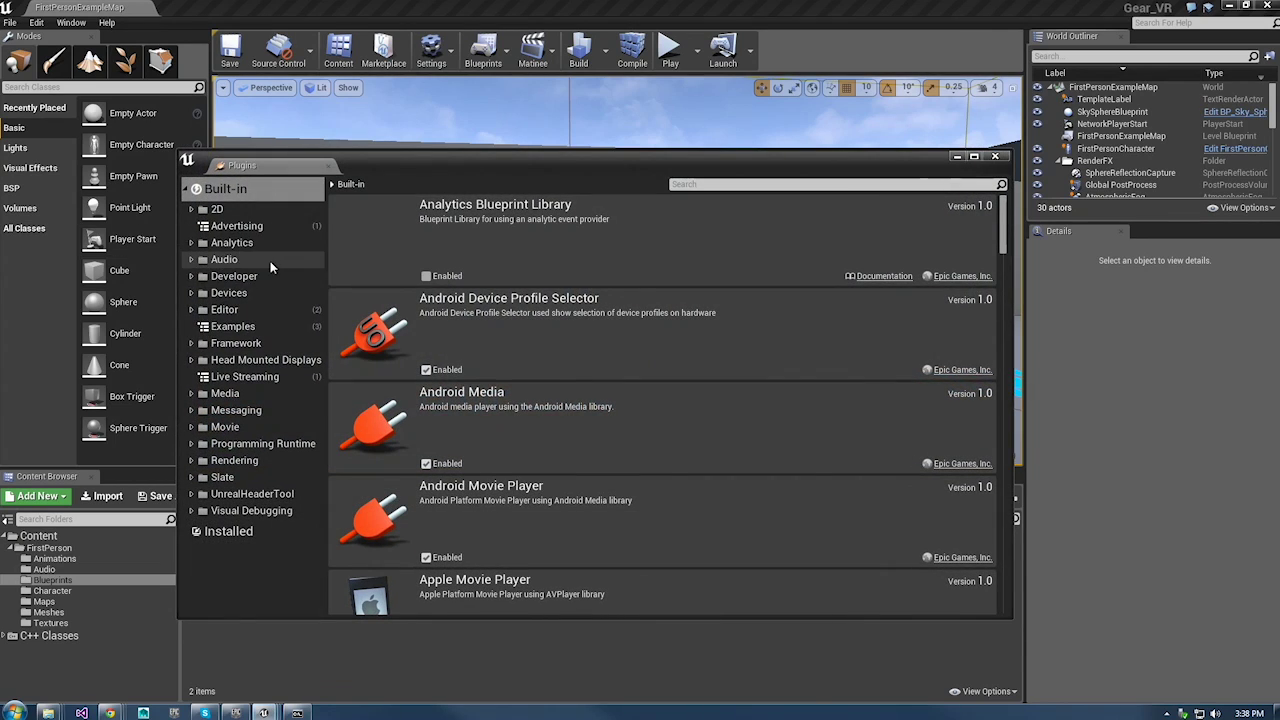
Enable the Gear VR Plugin under Head Mounted Displays and restart the editor, checking the plugin before closing the manager.
click(278, 360)
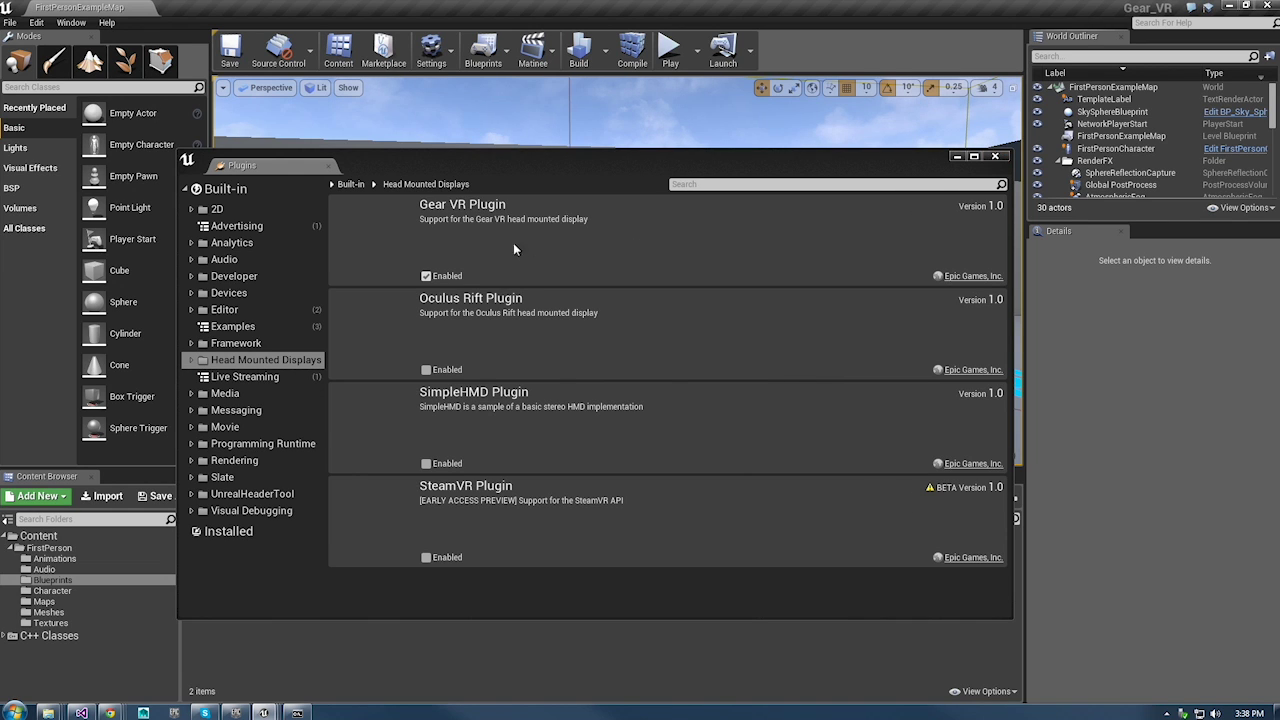
click(430, 276)
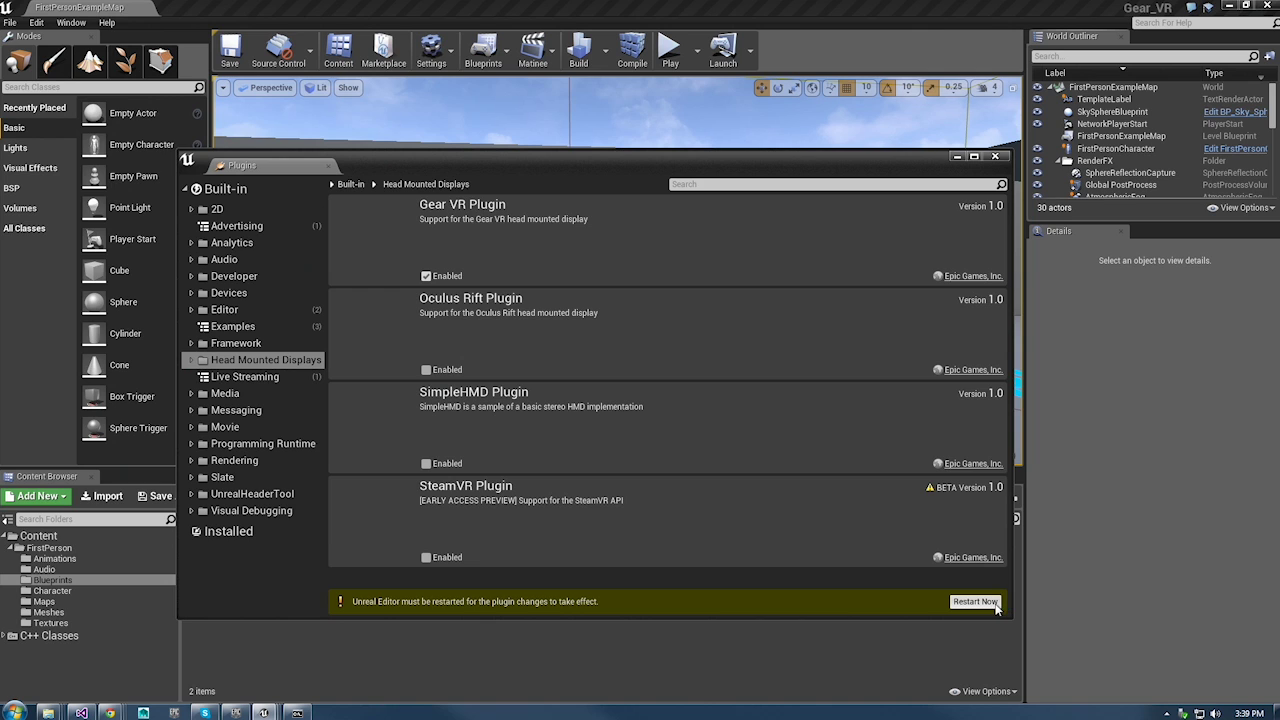
click(965, 602)
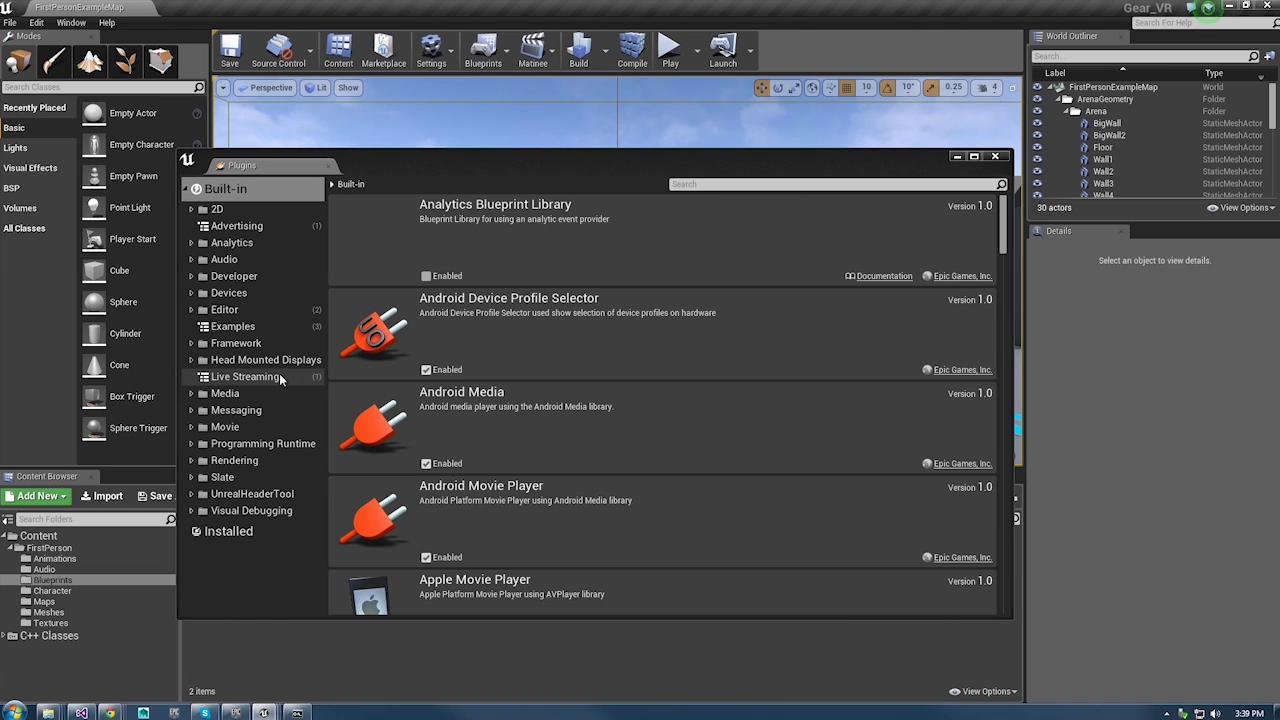
click(255, 360)
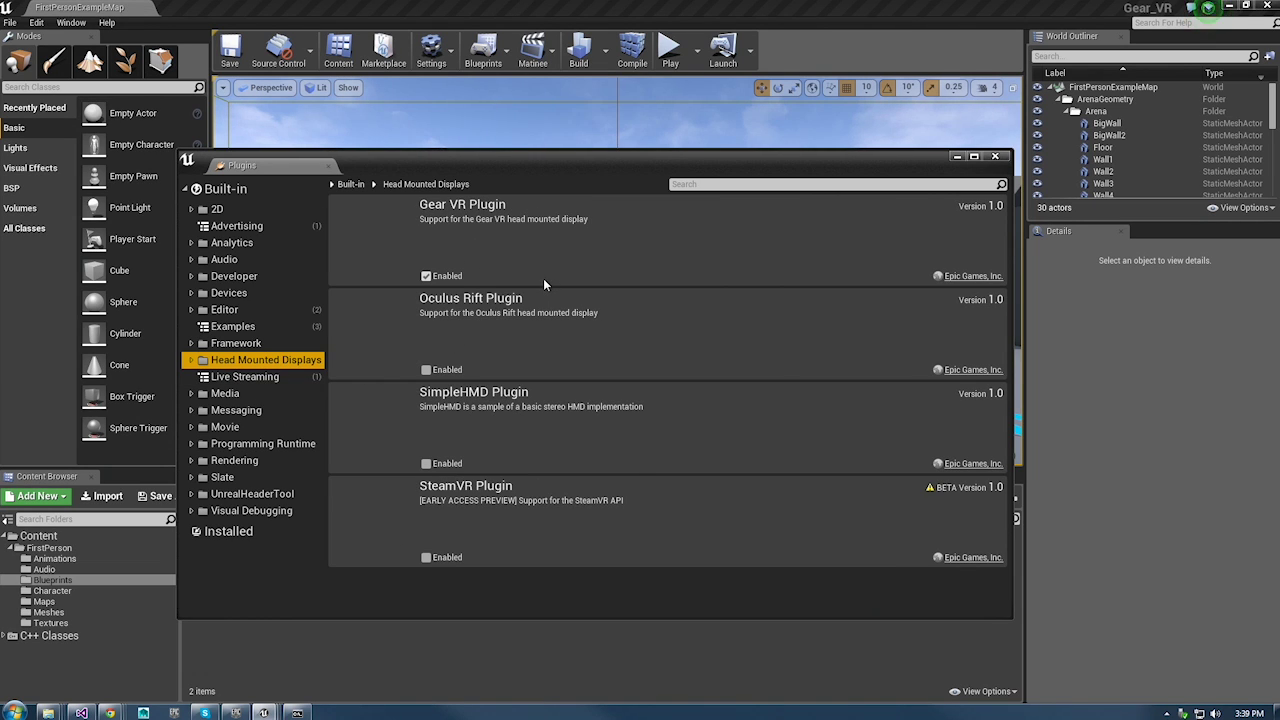
click(995, 156)
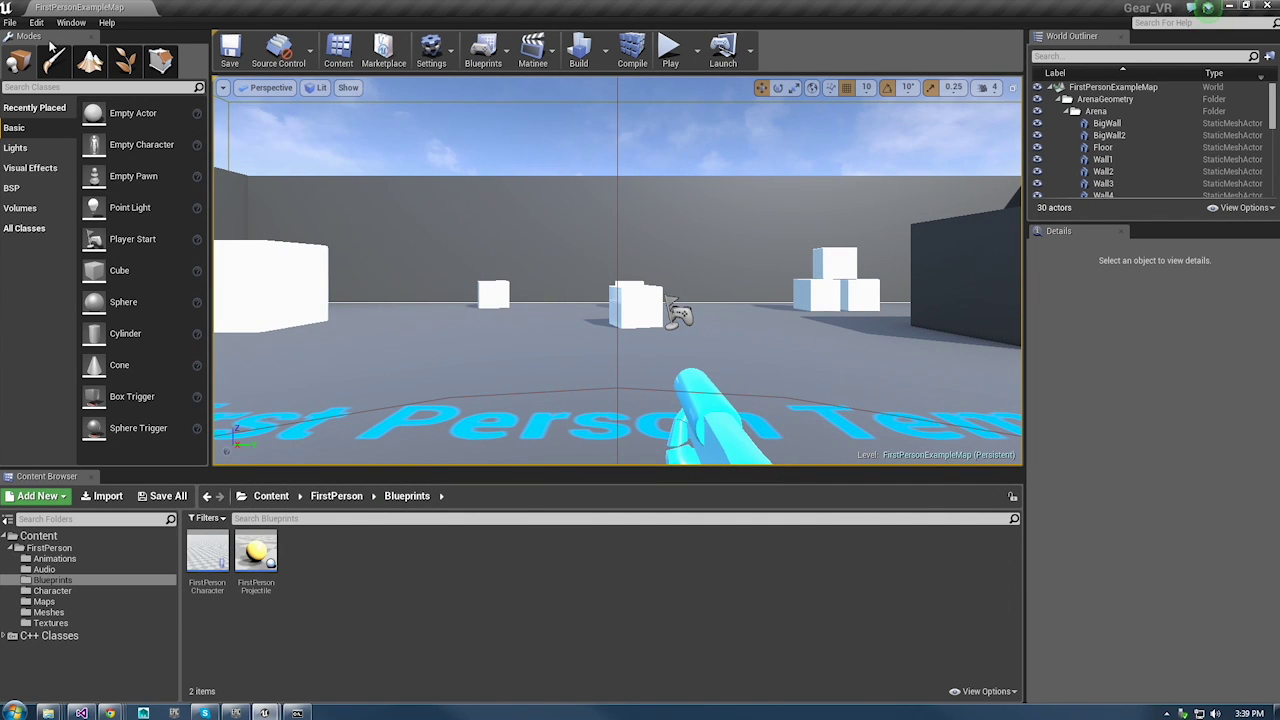
Open the project settings for the Android platform and highlight the project part of the Android package name.
click(38, 23)
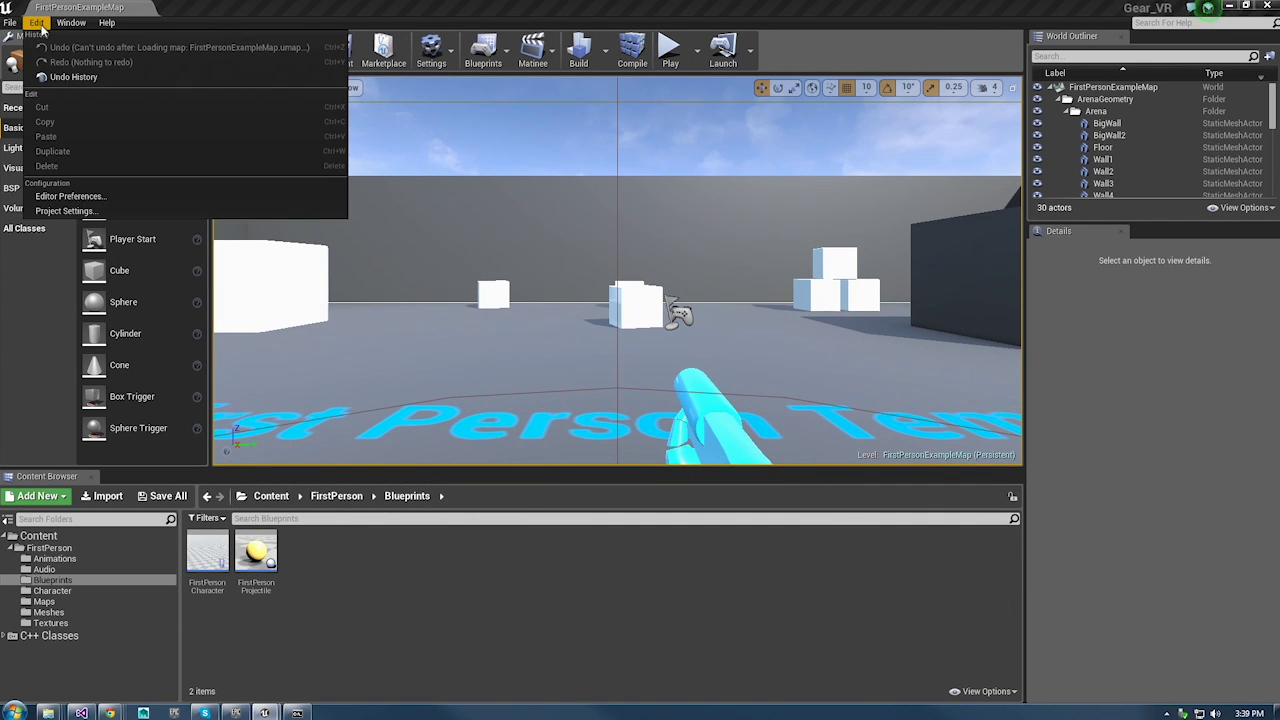
click(96, 211)
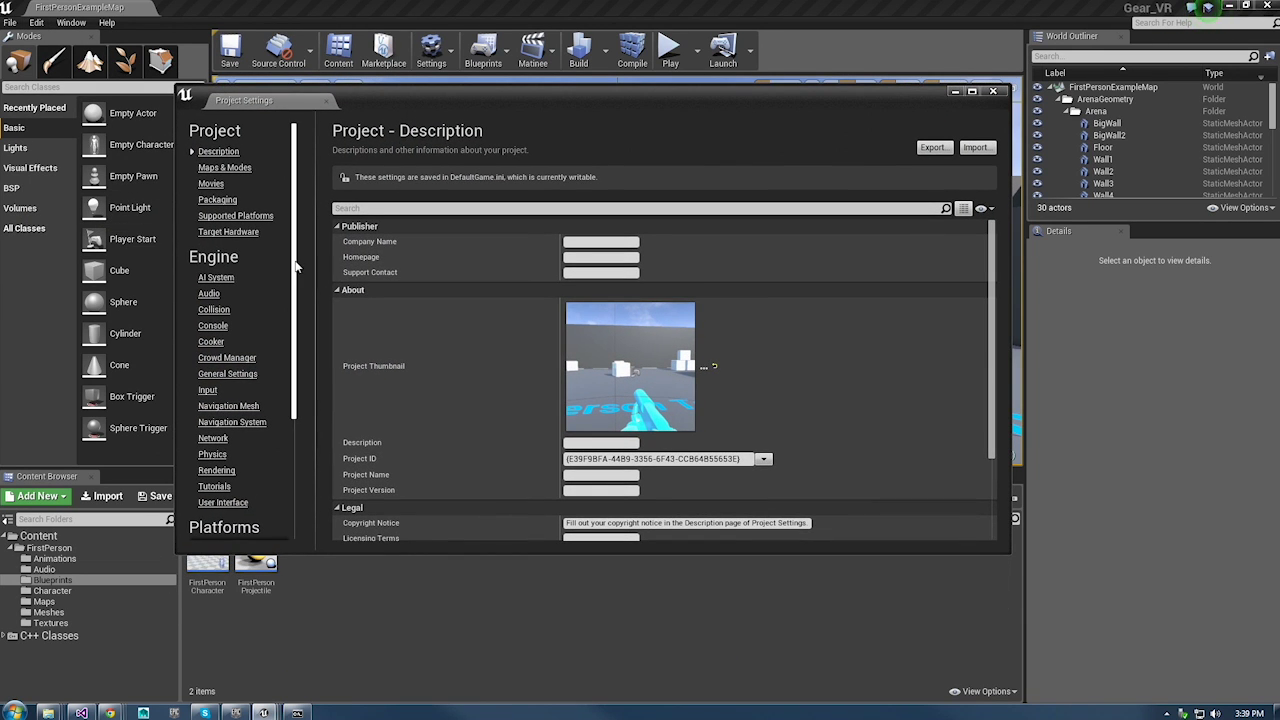
drag(298, 262, 310, 352)
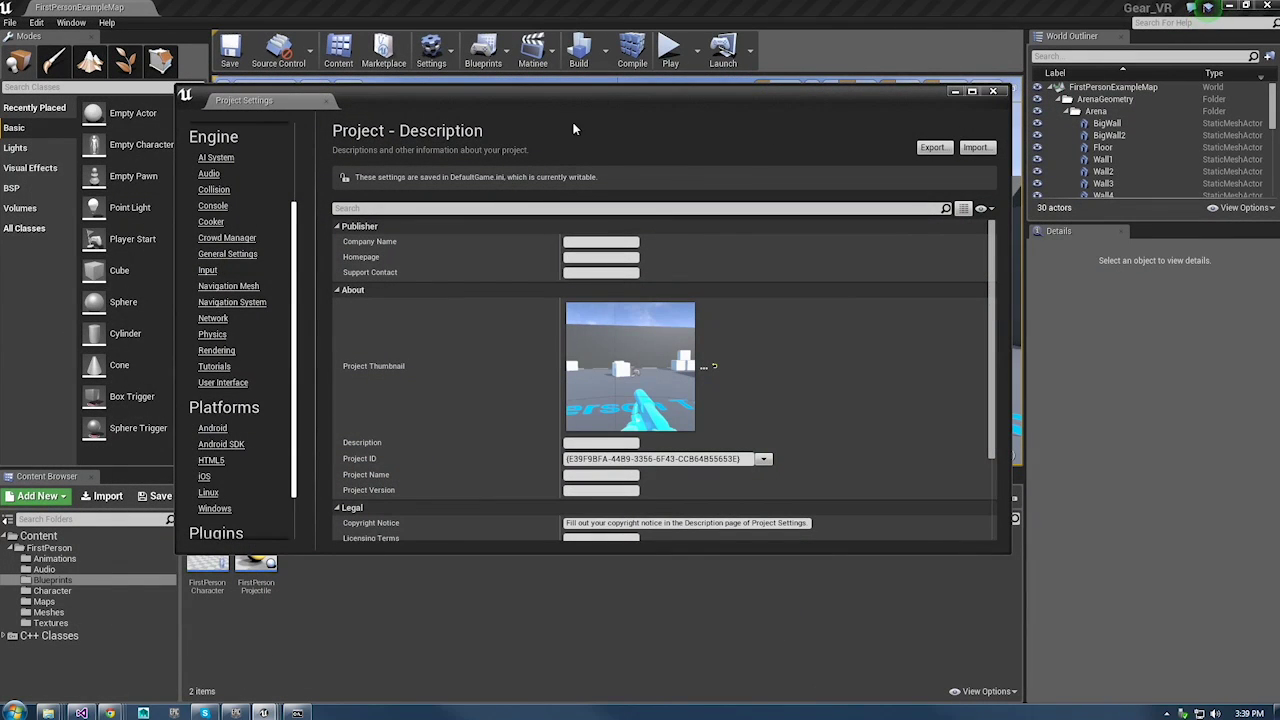
drag(560, 103, 567, 87)
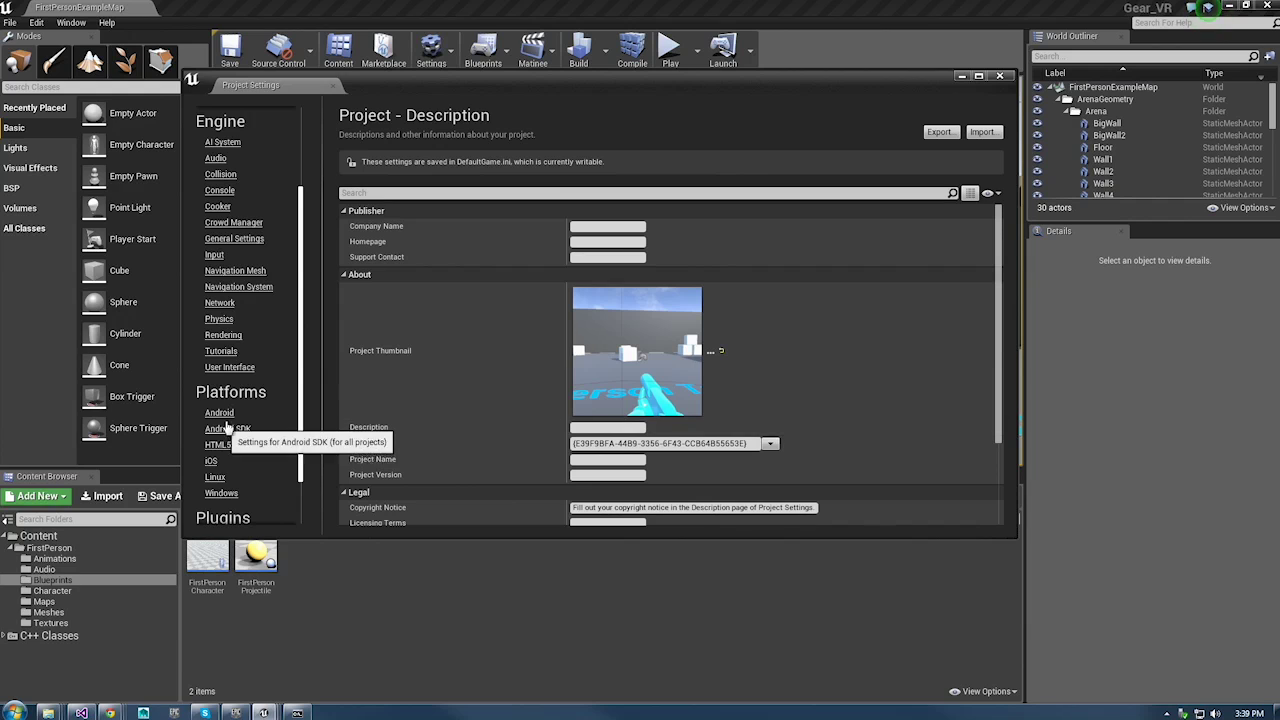
click(222, 413)
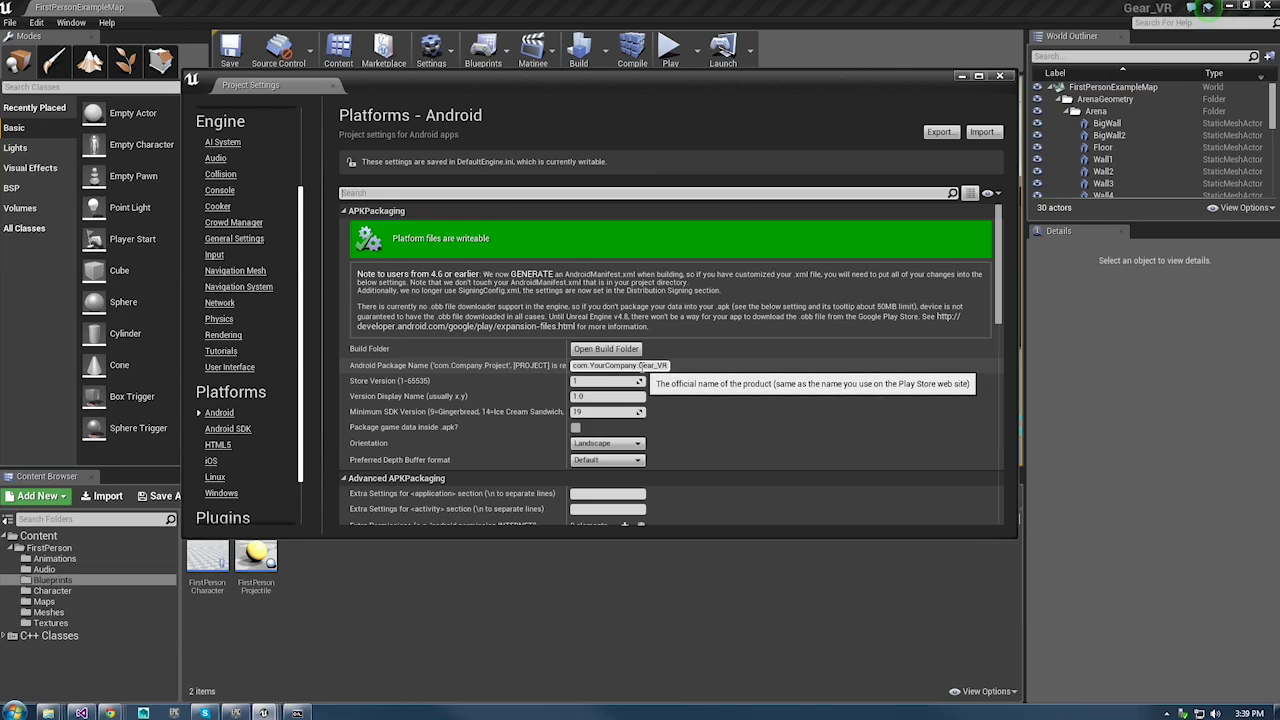
double_click(652, 366)
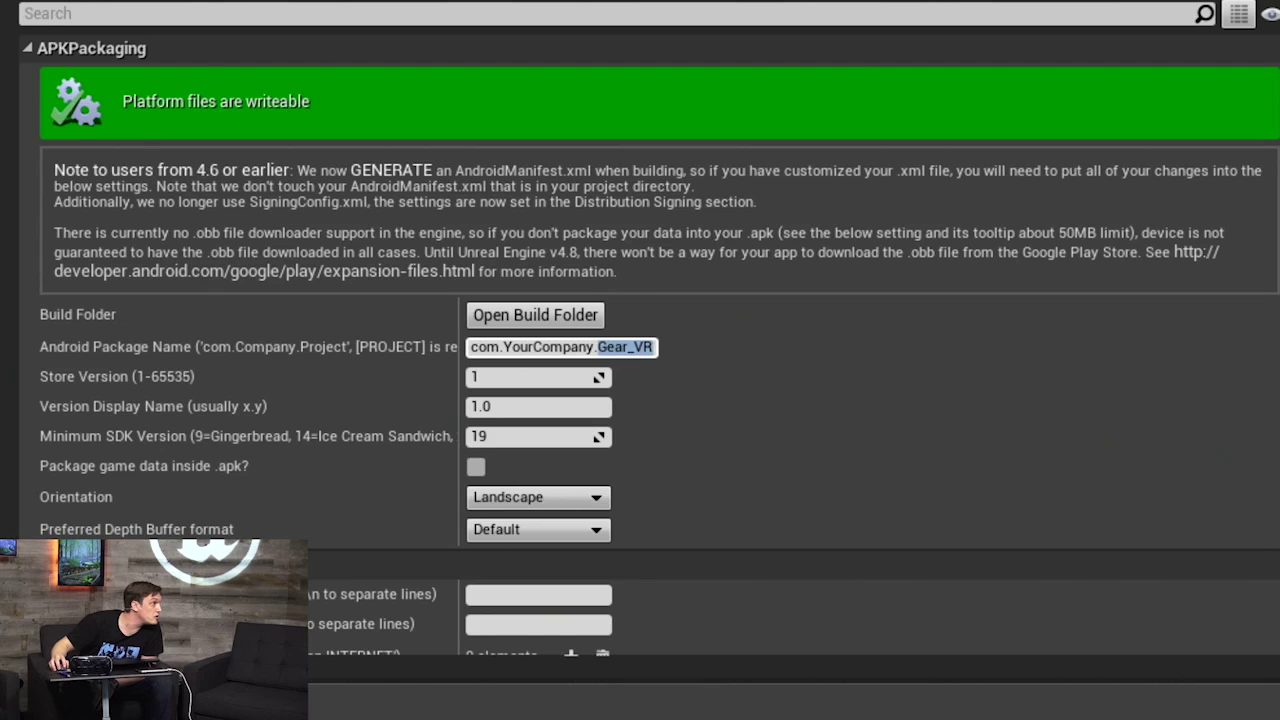
key(Return)
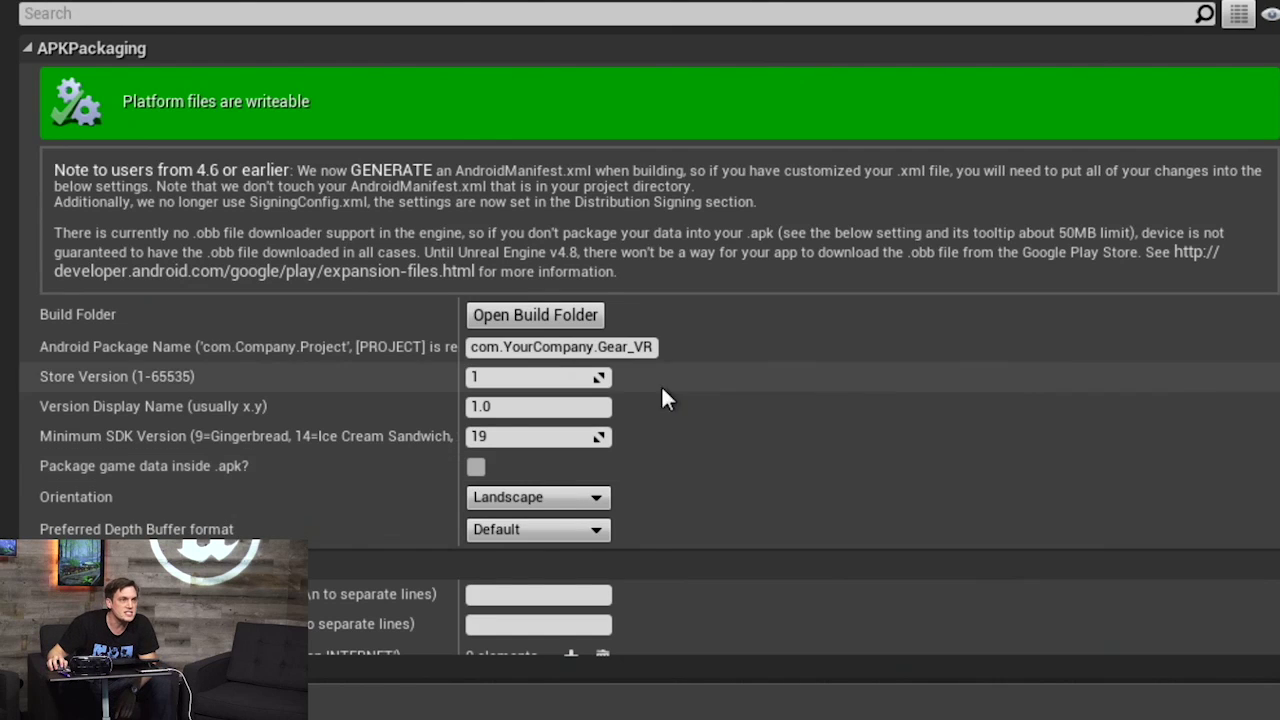
Set the Minimum SDK Version for Android packaging to 19.
click(543, 437)
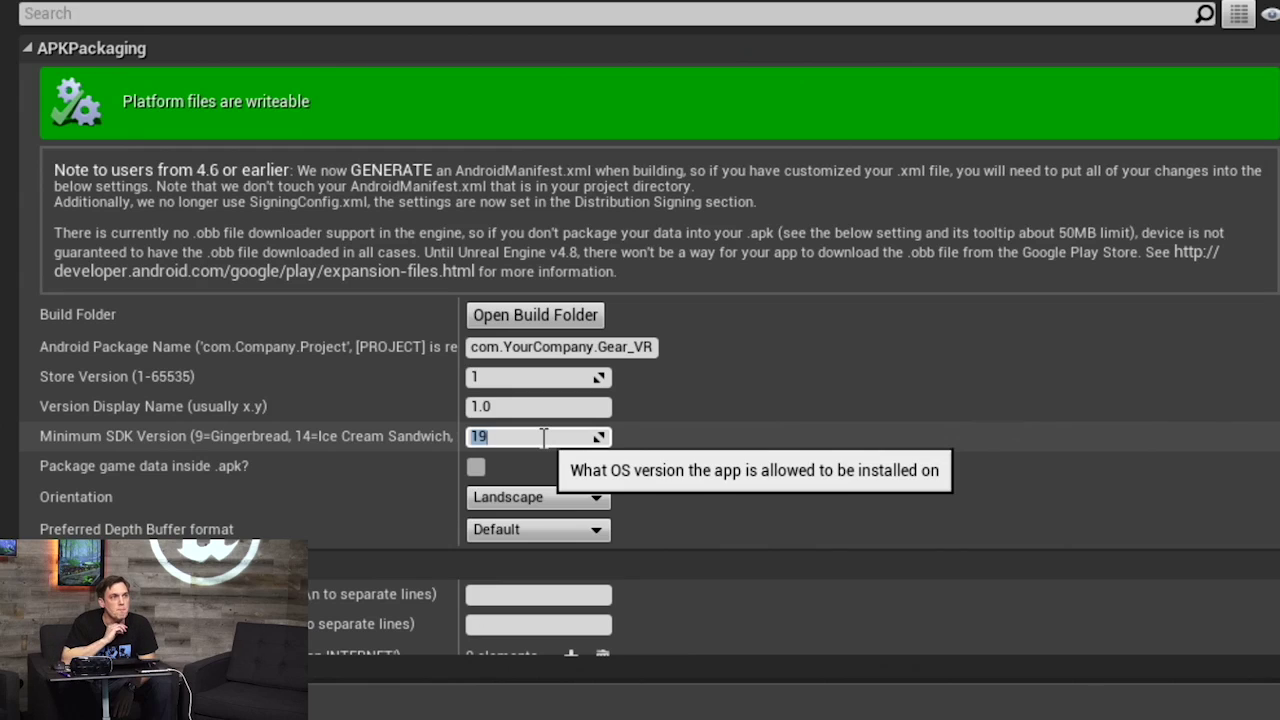
text(9)
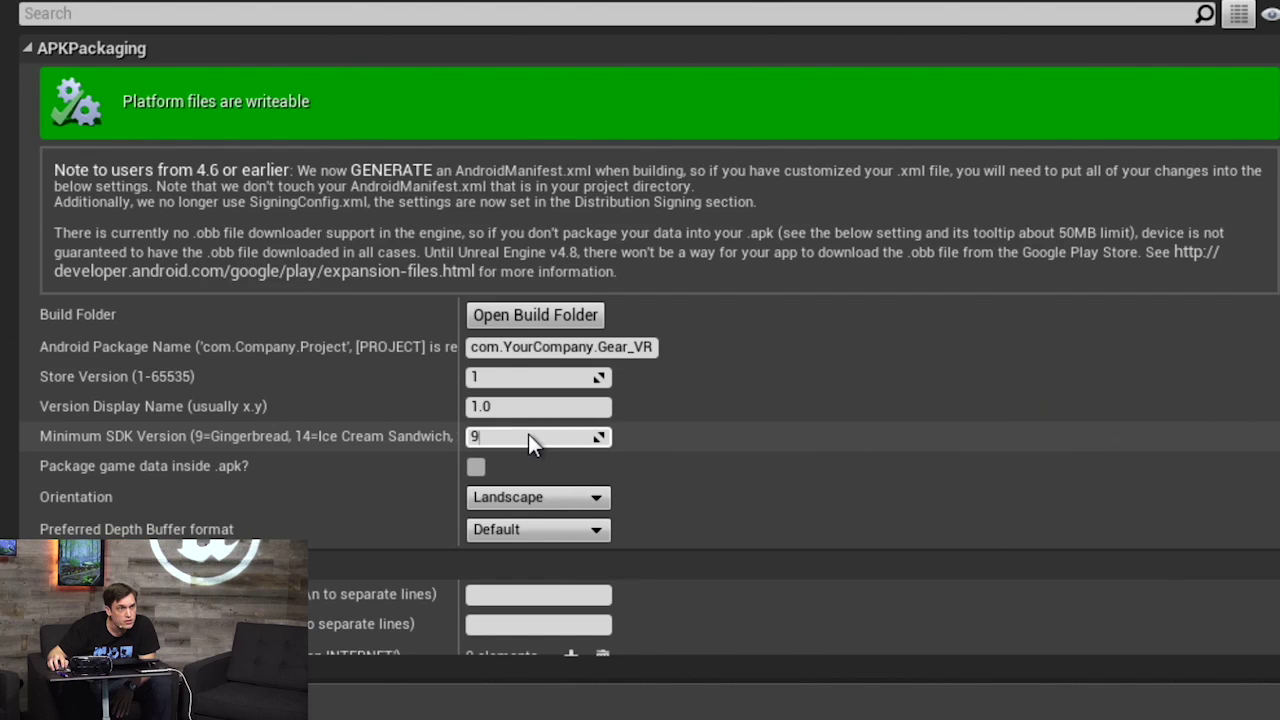
key(BackSpace)
text(1)
key(Return)
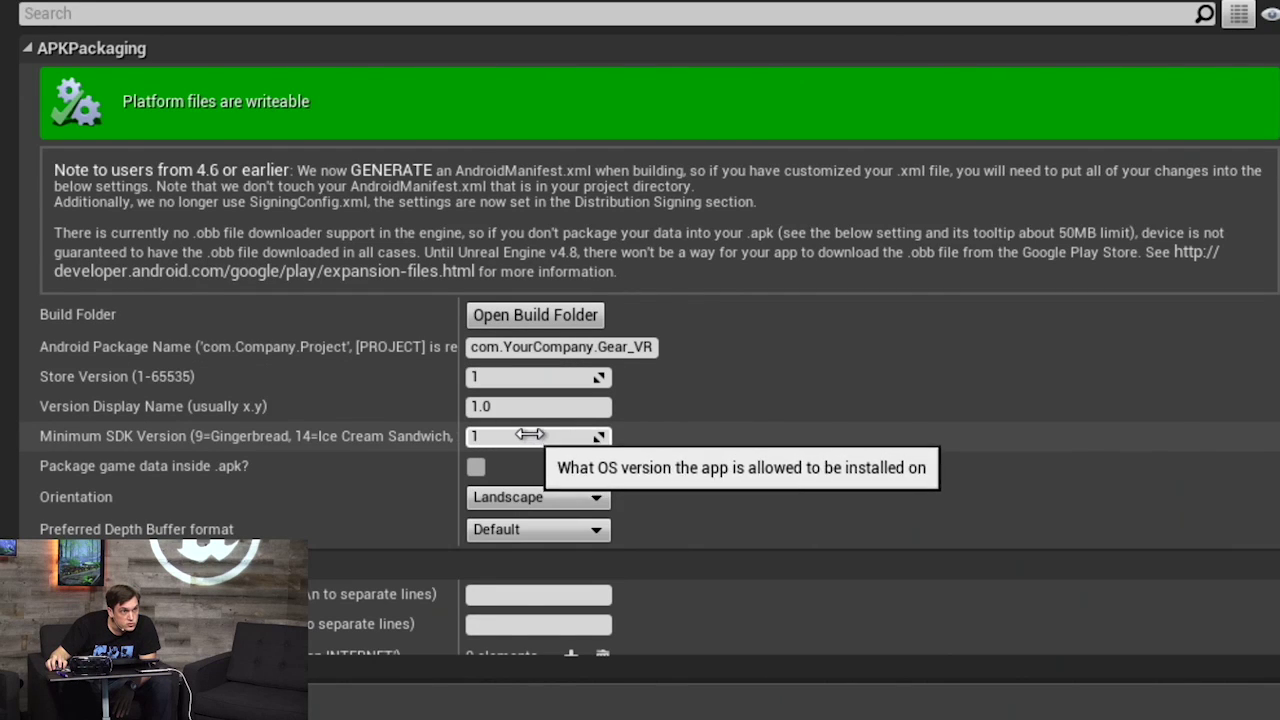
click(524, 440)
text(19)
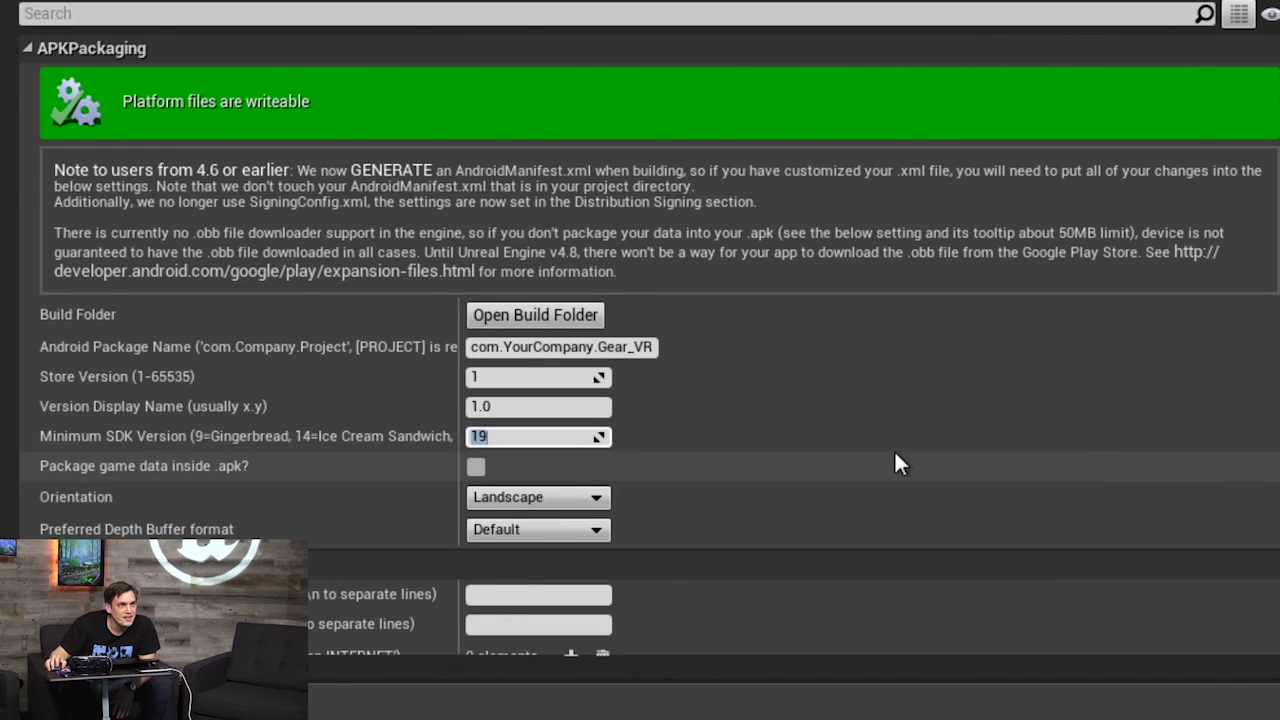
Examine the remaining Android settings, including the GearVR manifest deployment option, build targets, distribution signing and Google Play services.
scroll(892, 452, down, 2)
scroll(890, 455, down, 2)
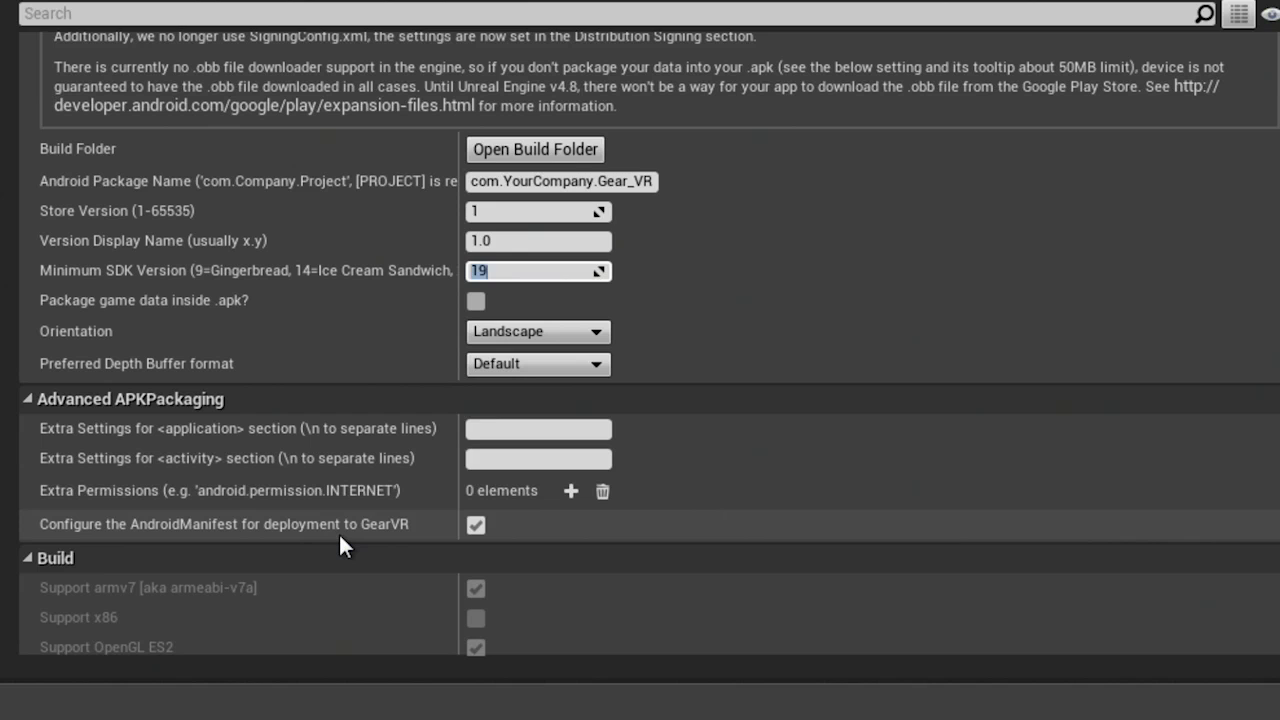
scroll(340, 540, down, 5)
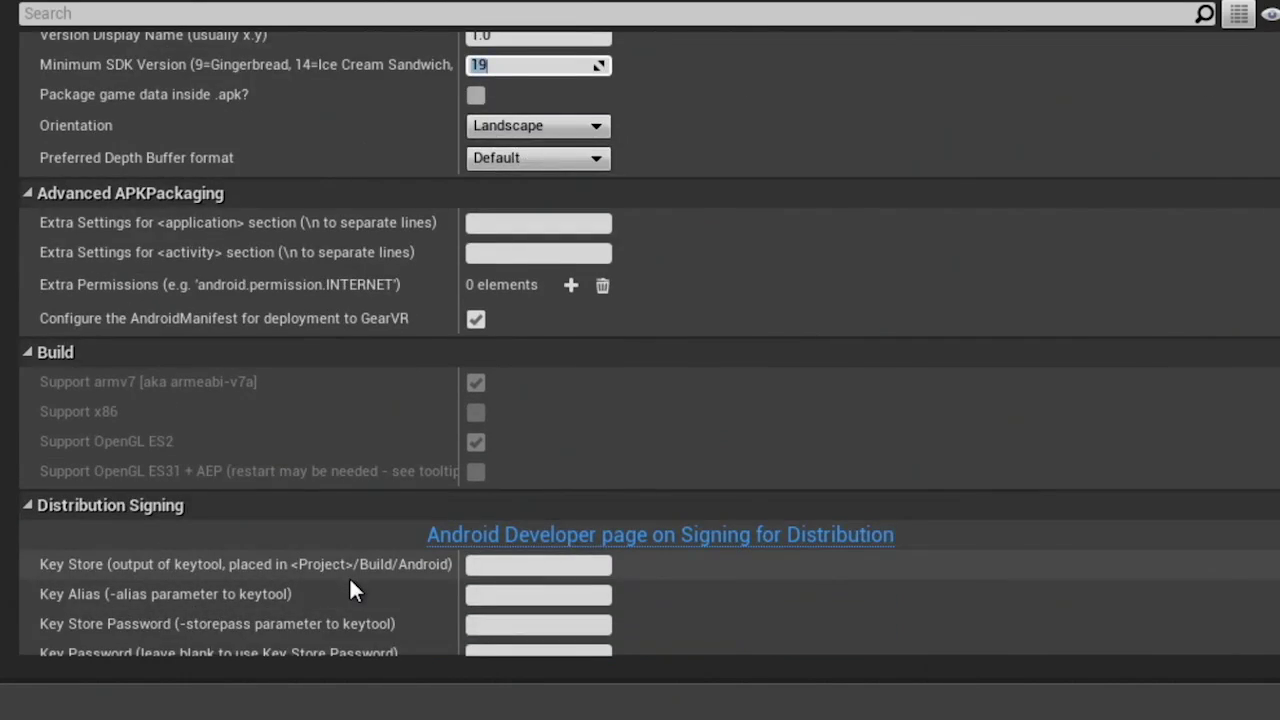
scroll(355, 592, down, 1)
scroll(340, 562, down, 2)
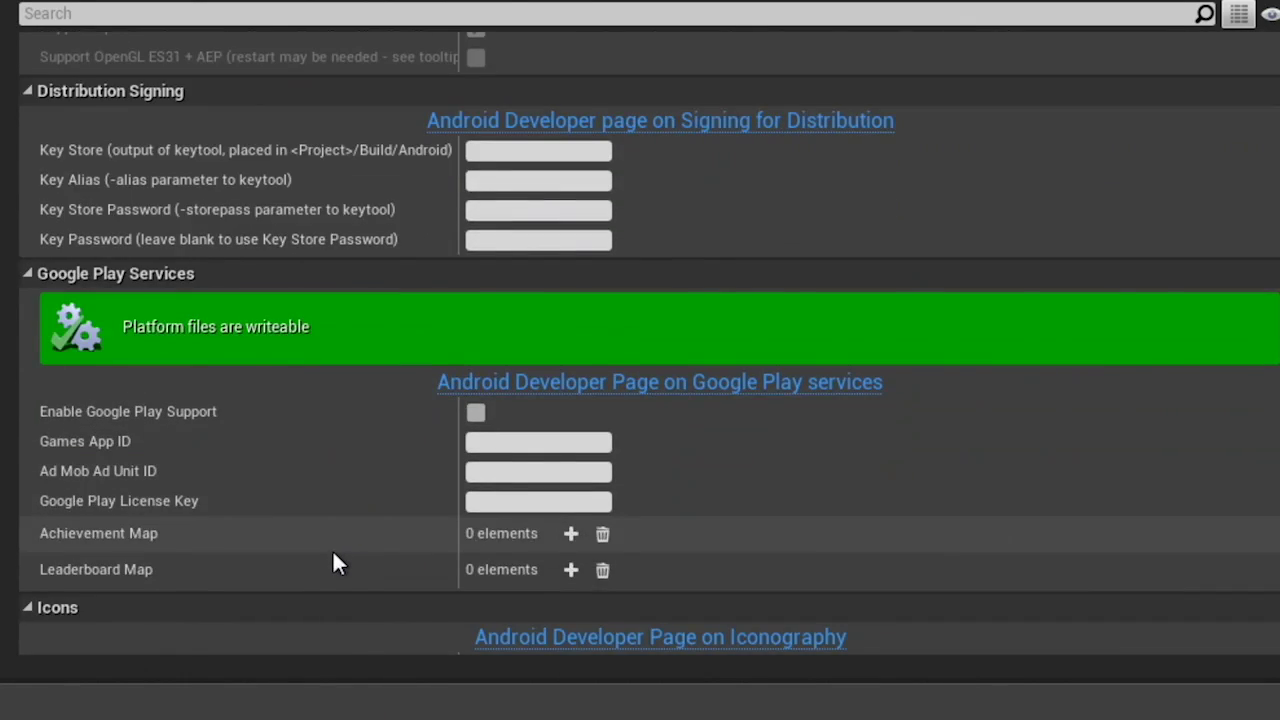
scroll(334, 558, up, 2)
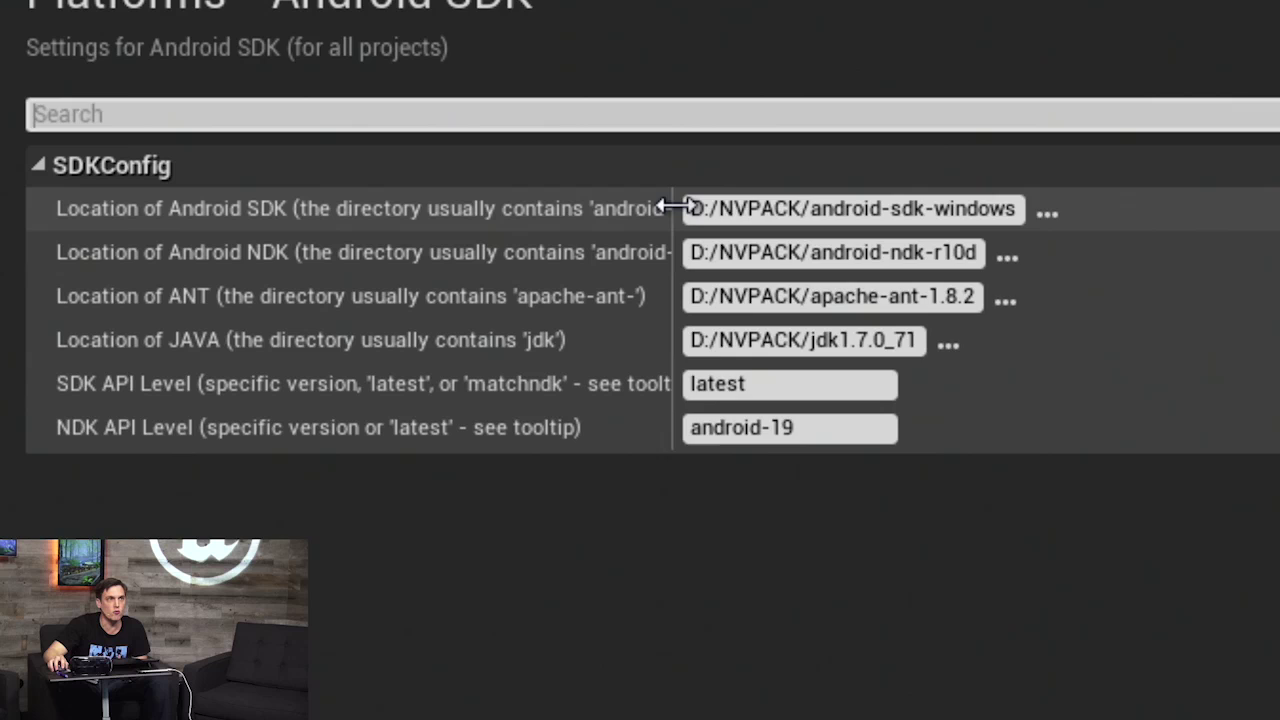
Widen the label column of the Android SDK settings to make the full SDK, NDK, ANT and JAVA location labels readable.
drag(568, 191, 595, 192)
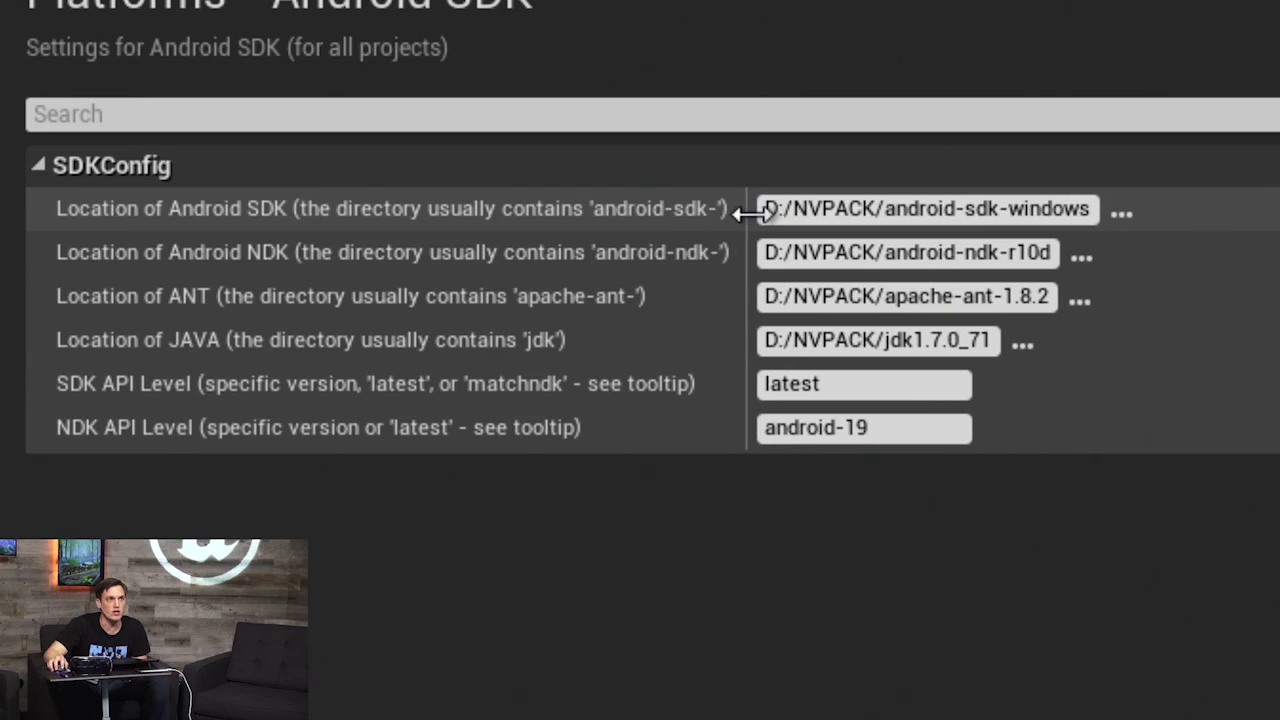
drag(748, 212, 762, 212)
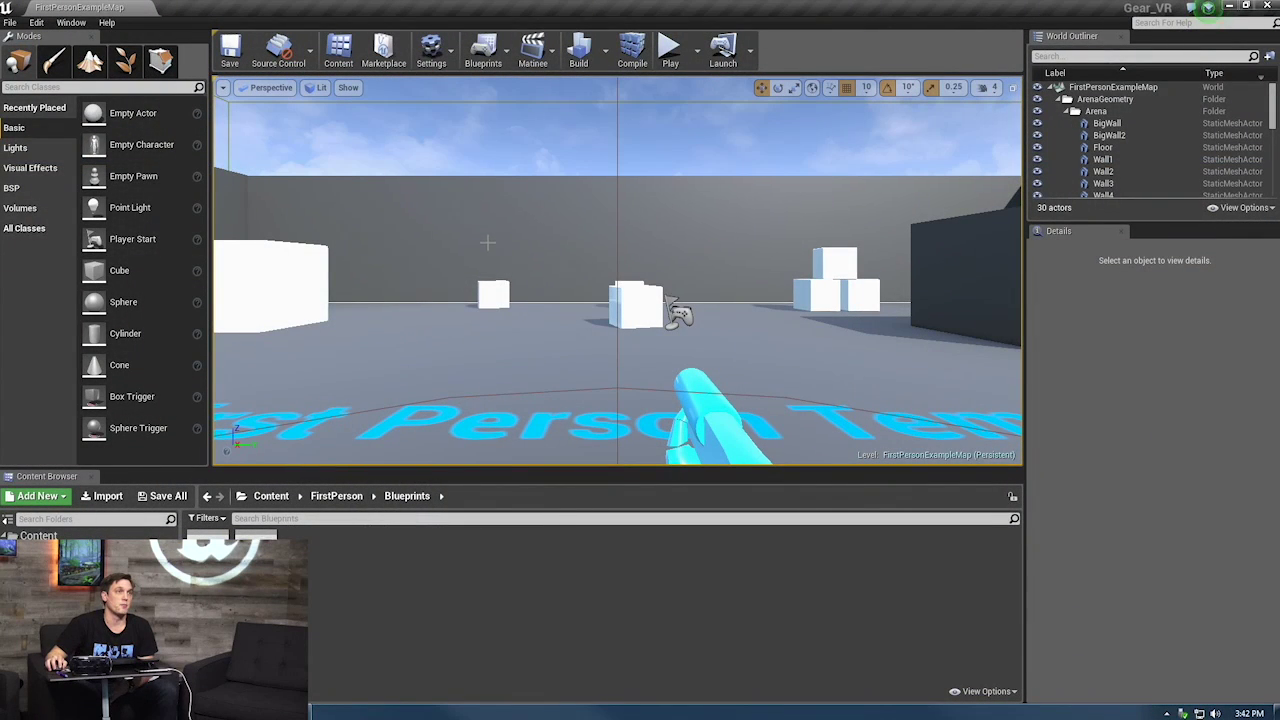
Start packaging the project for Android with the ETC2 texture format.
click(236, 54)
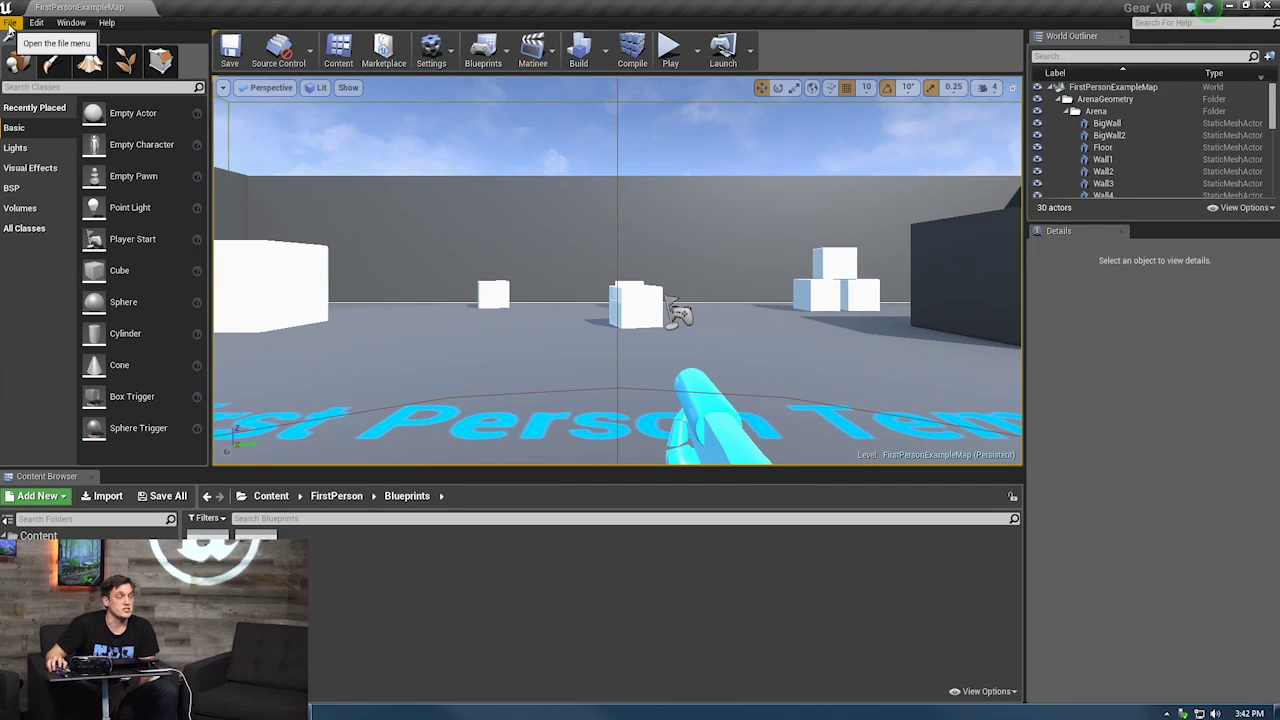
click(9, 22)
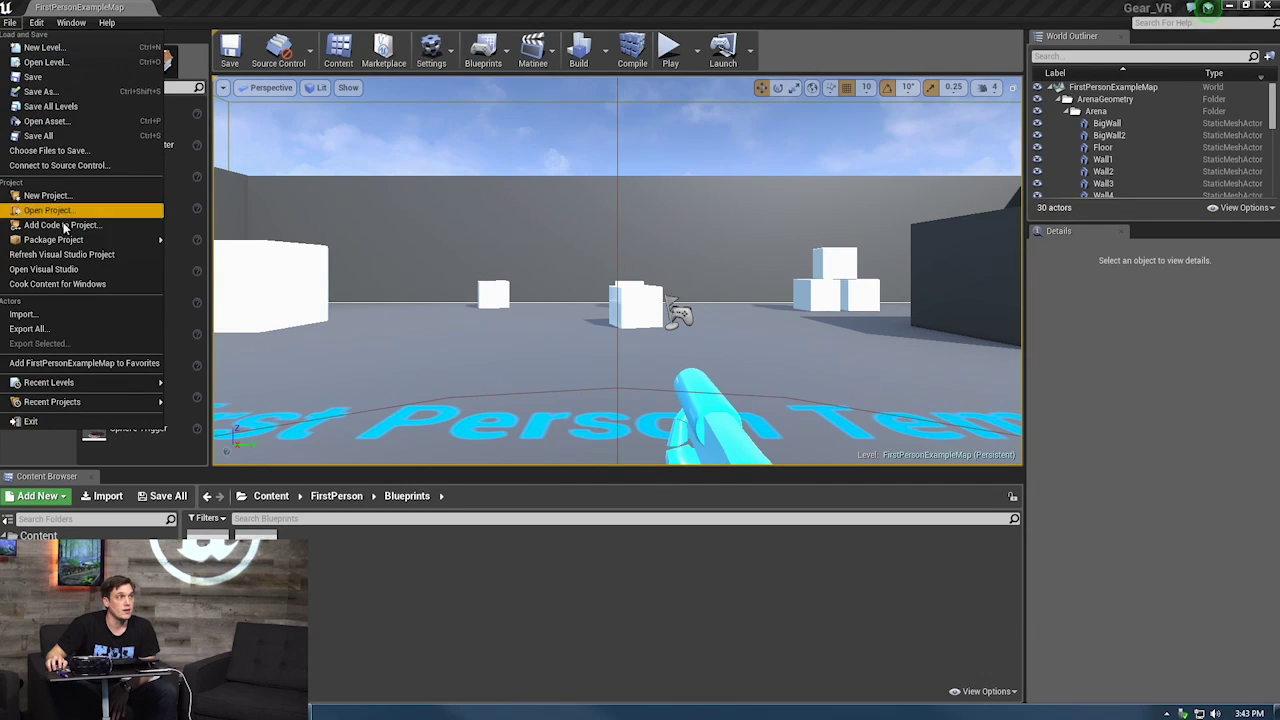
mouse_move(78, 246)
mouse_move(184, 244)
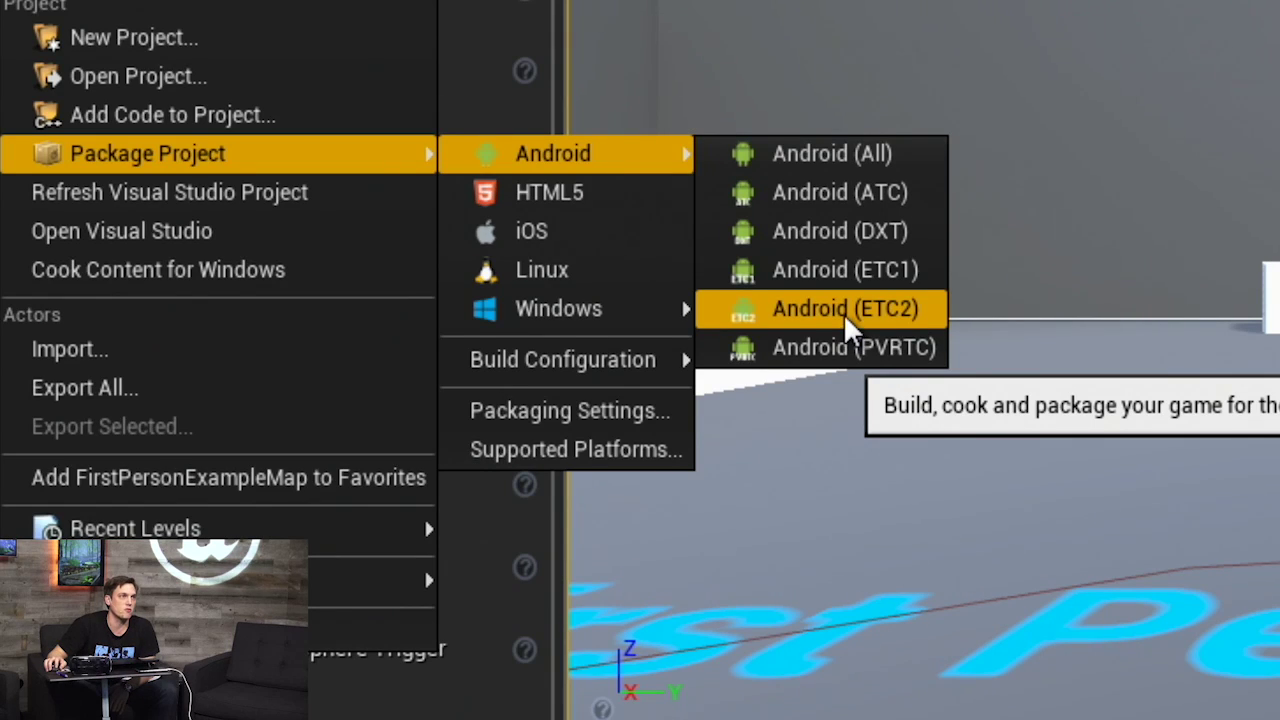
click(843, 313)
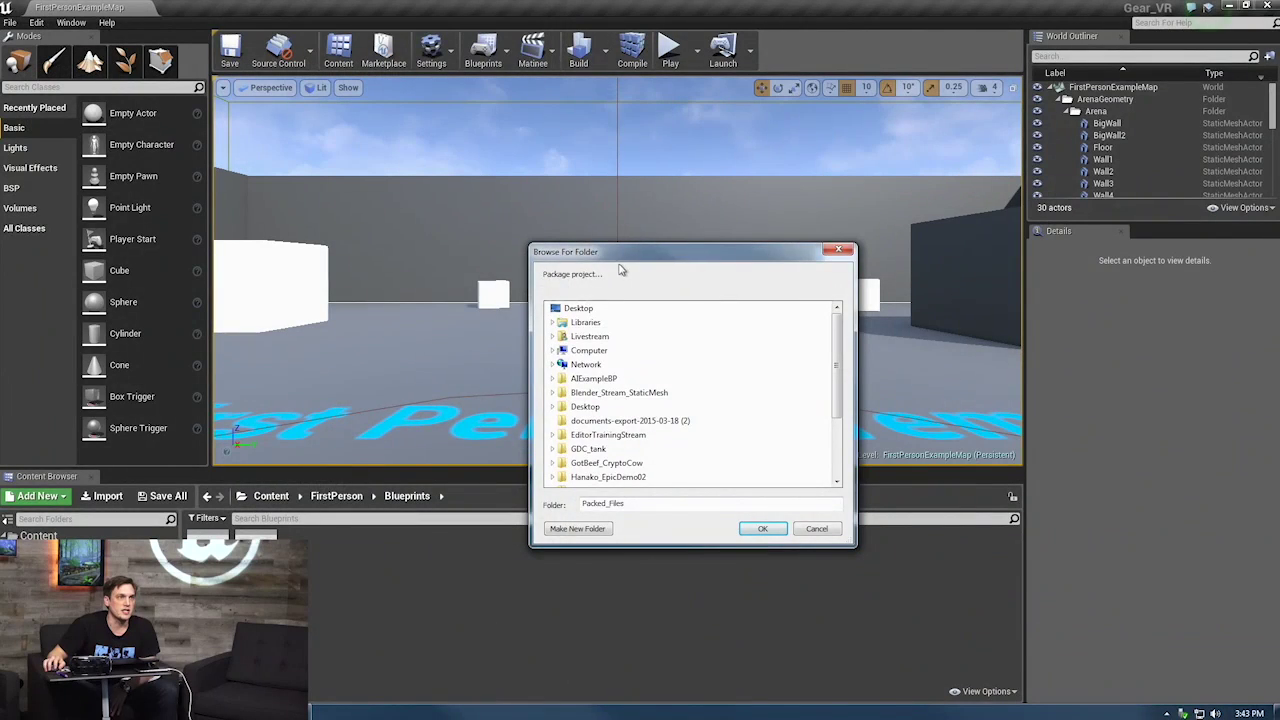
Create a folder named Twitch_Build on the Desktop and package the project into it.
drag(622, 256, 457, 134)
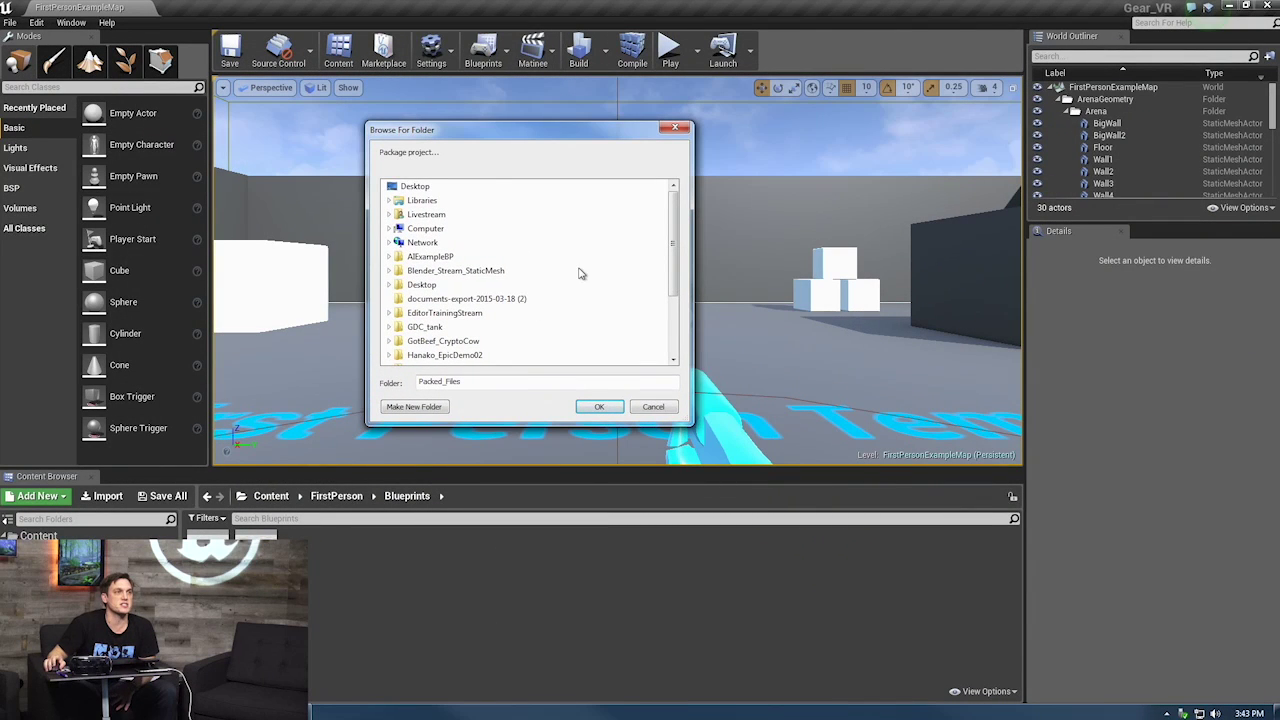
drag(673, 245, 677, 194)
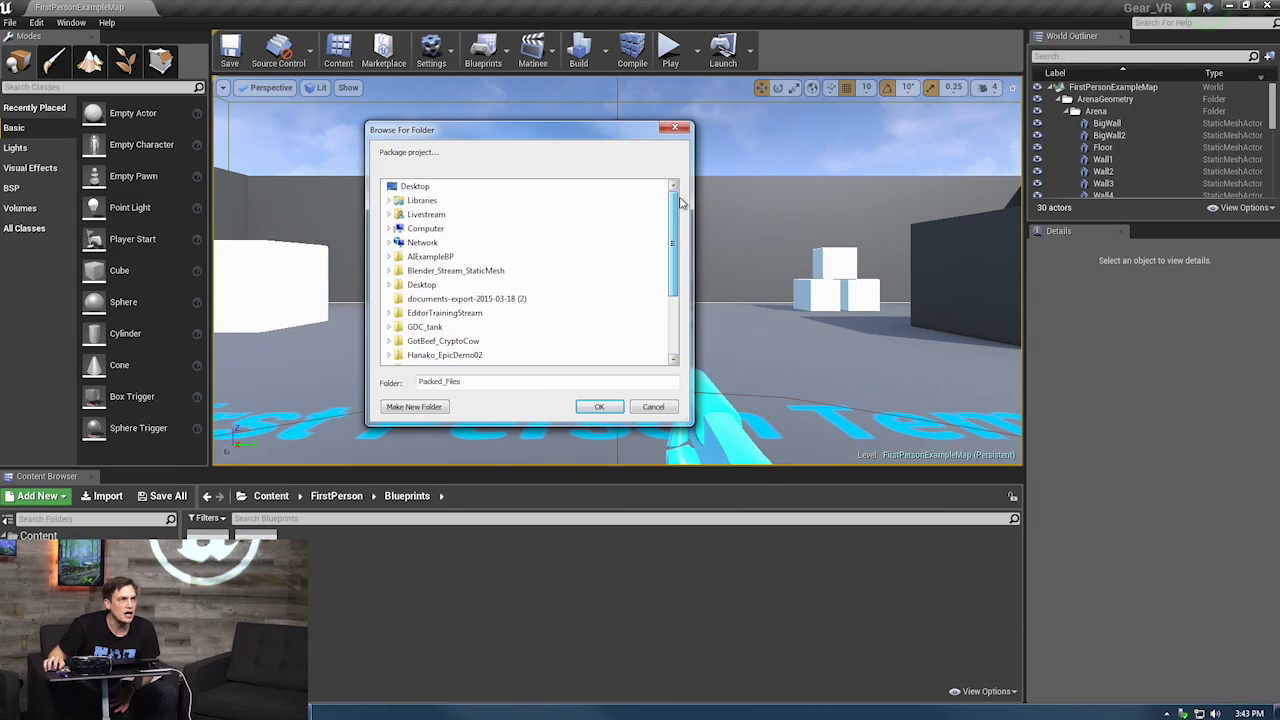
click(415, 186)
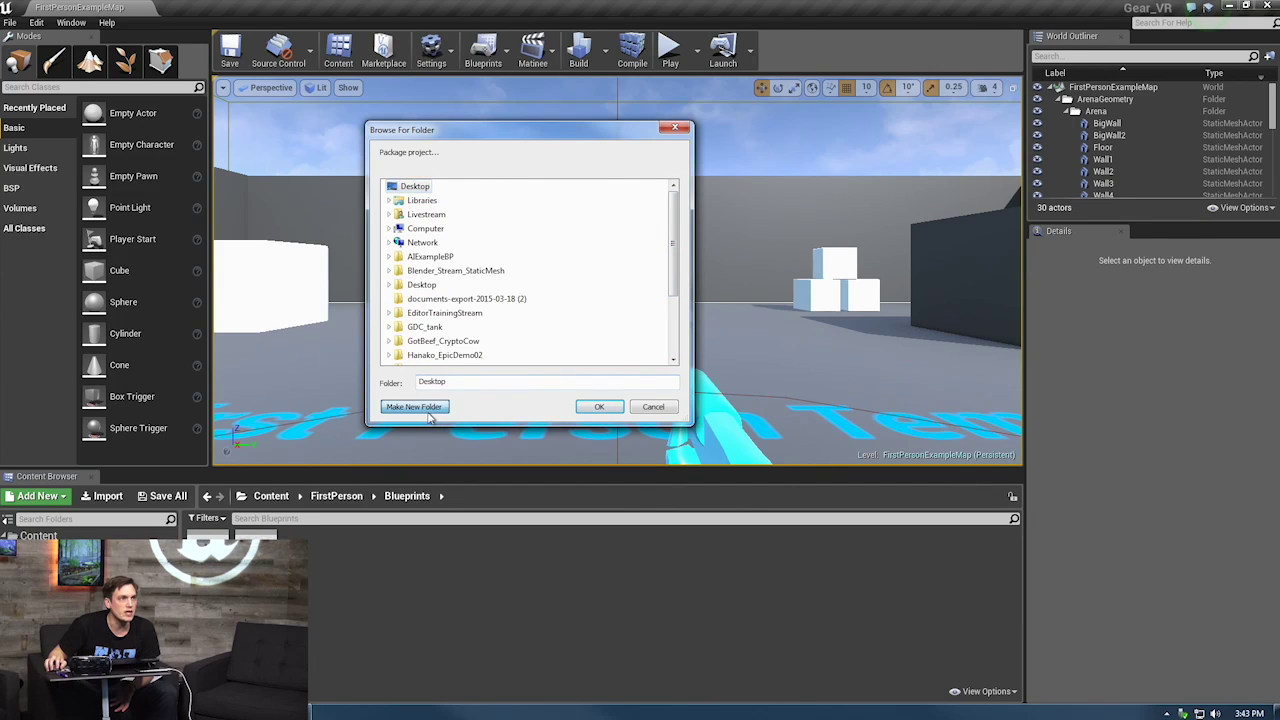
click(435, 407)
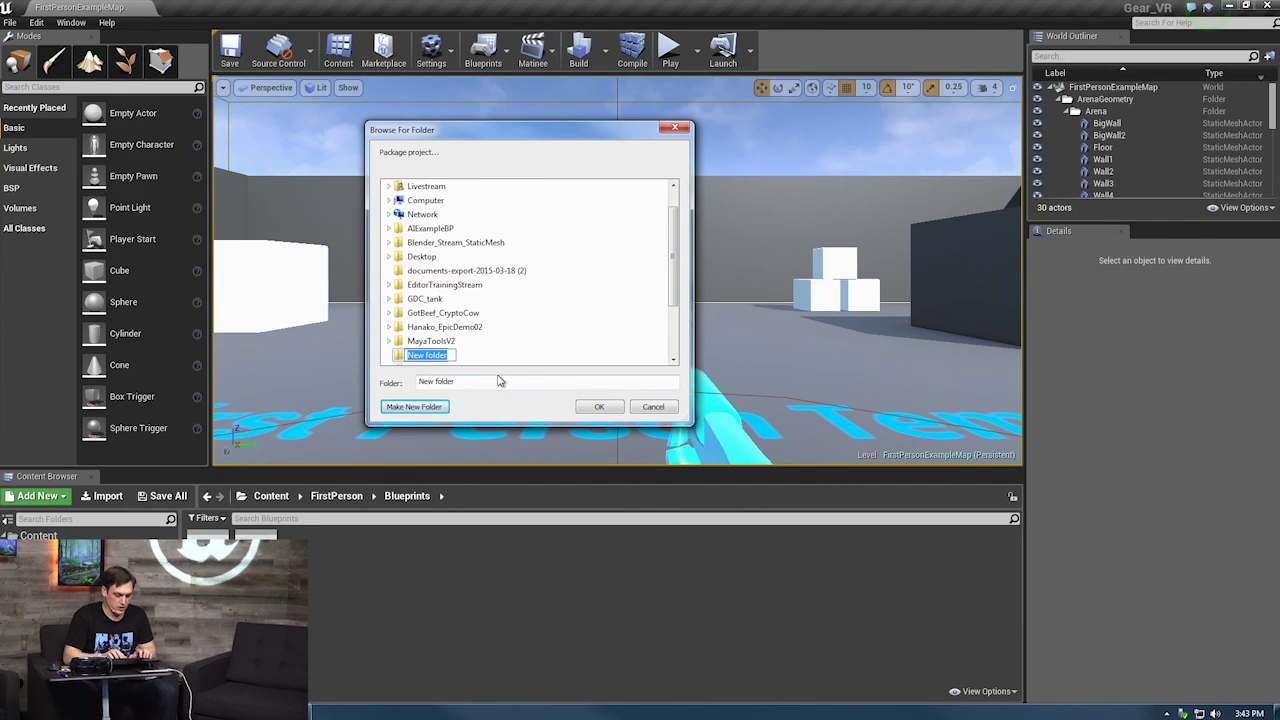
text(Twit)
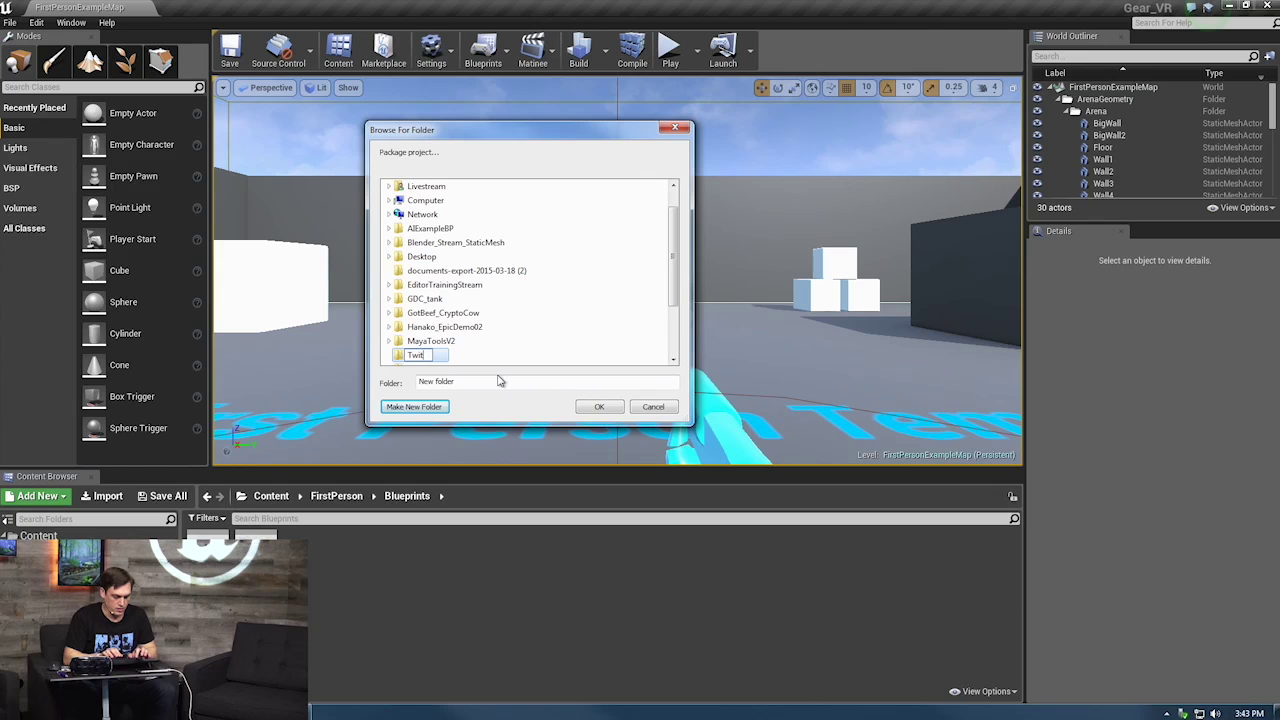
text(ch_Build)
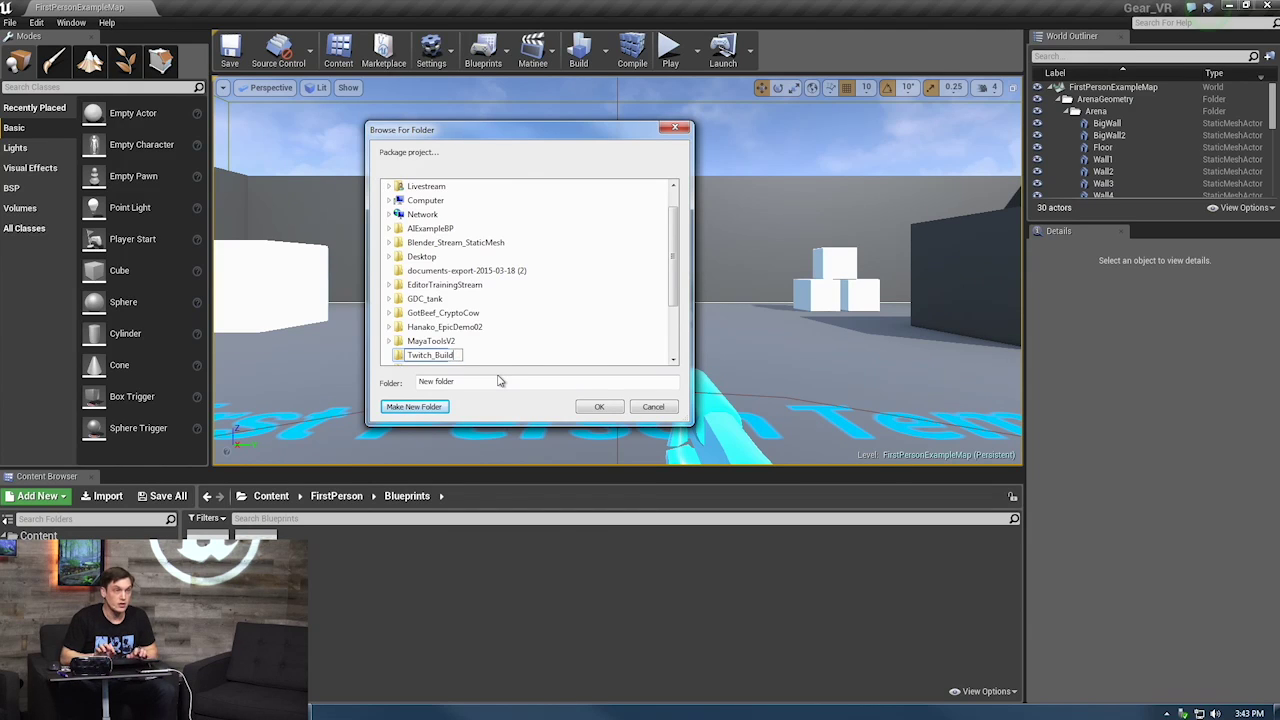
key(Return)
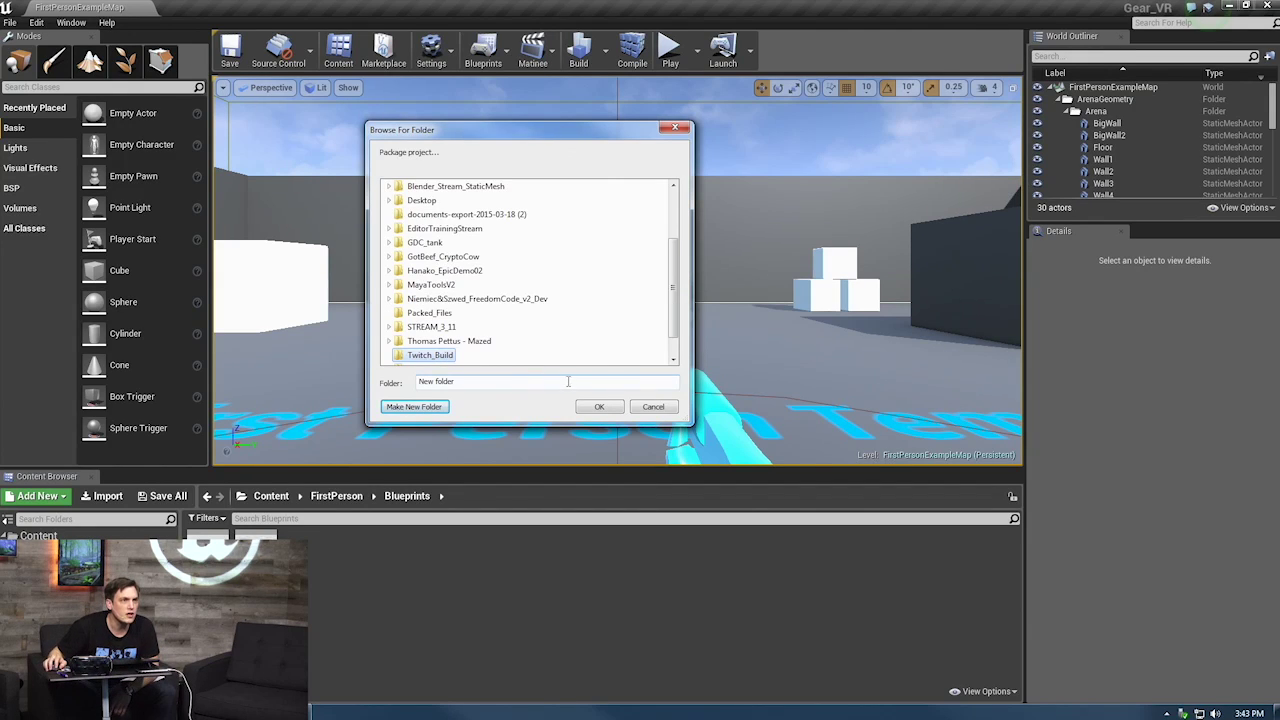
click(600, 406)
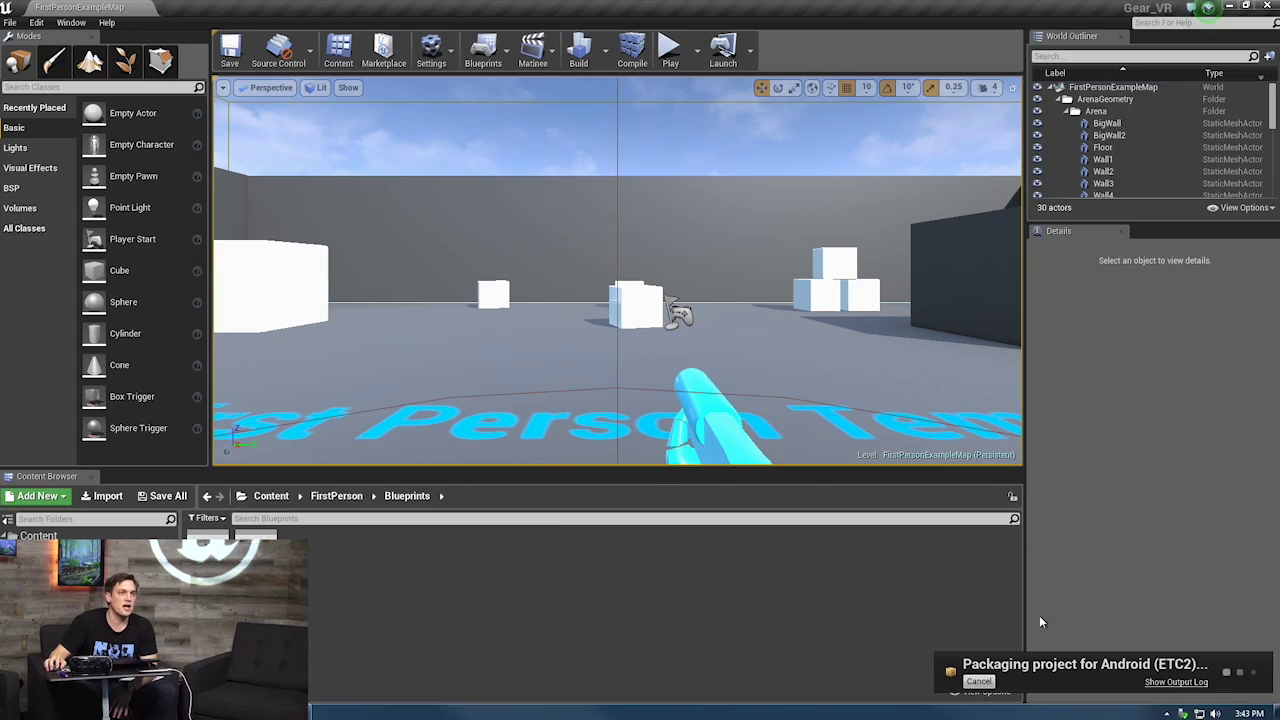
View the output log of the running packaging job, then minimize the log and the editor to reach the desktop.
click(1177, 682)
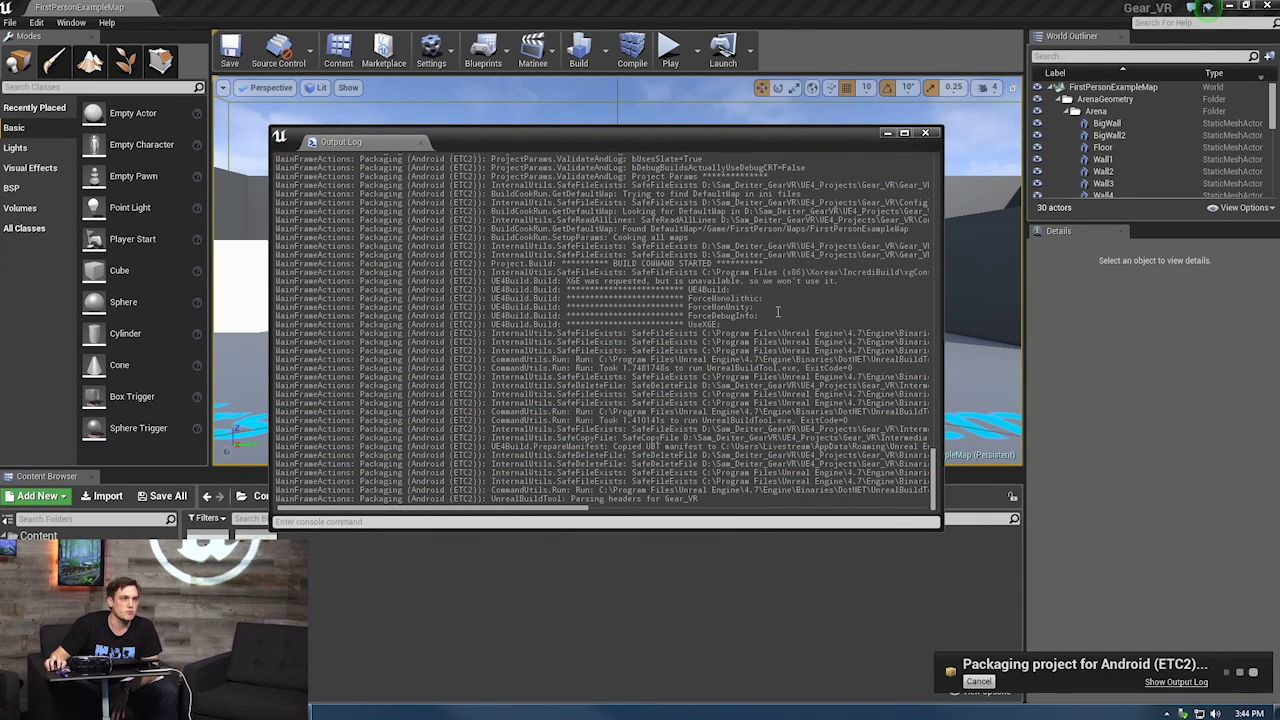
click(886, 134)
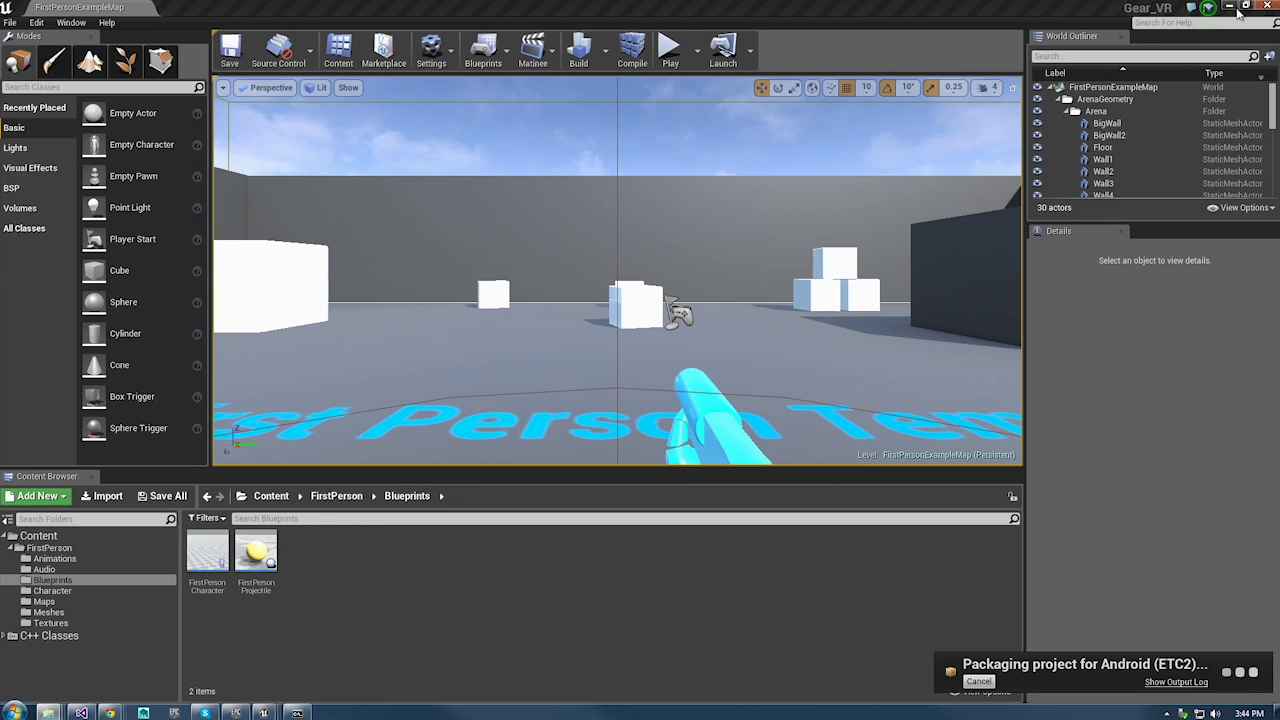
click(1228, 7)
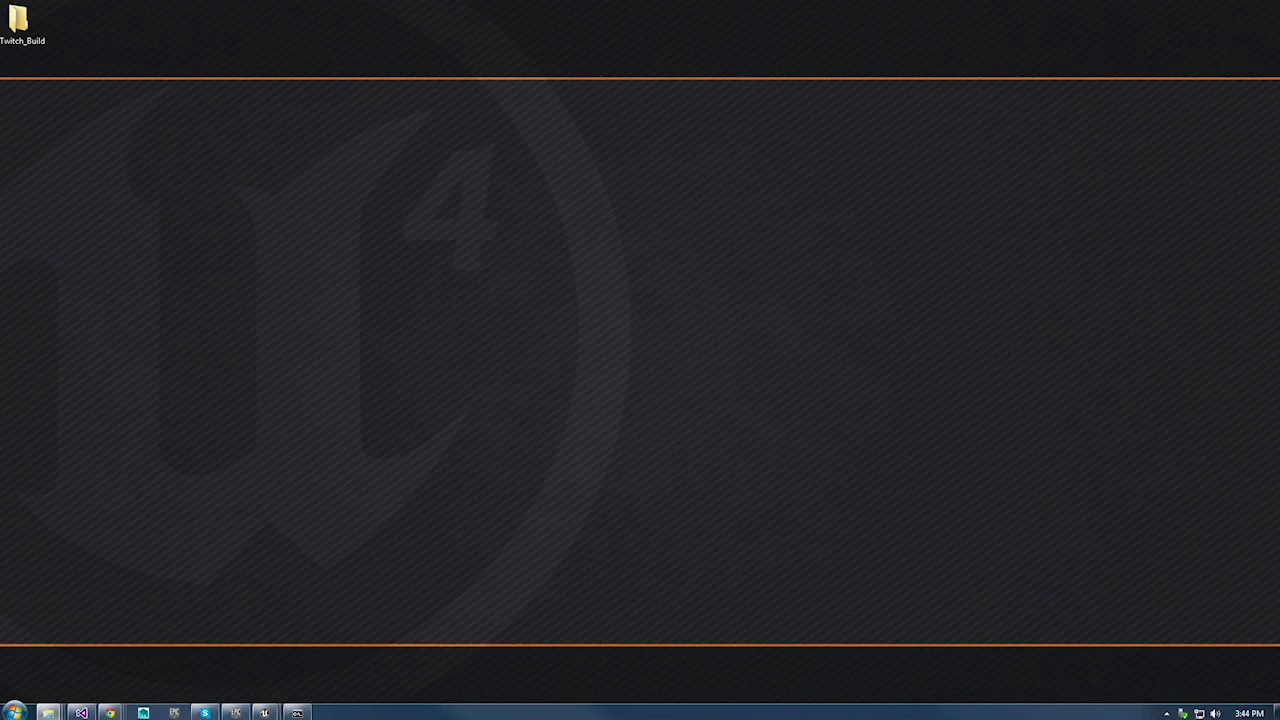
Bring the Android_ETC2 deployment folder window onto the desktop and widen it to fit the full path and file columns.
drag(0, 330, 346, 199)
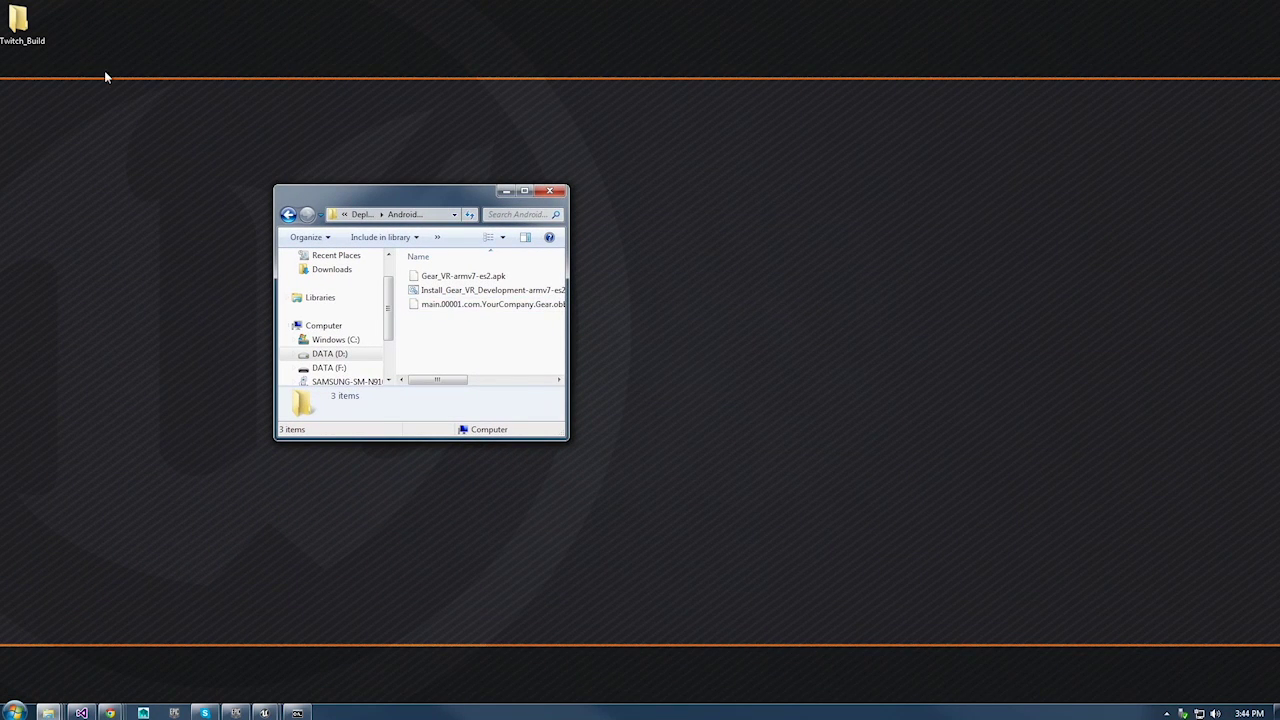
drag(22, 22, 0, 110)
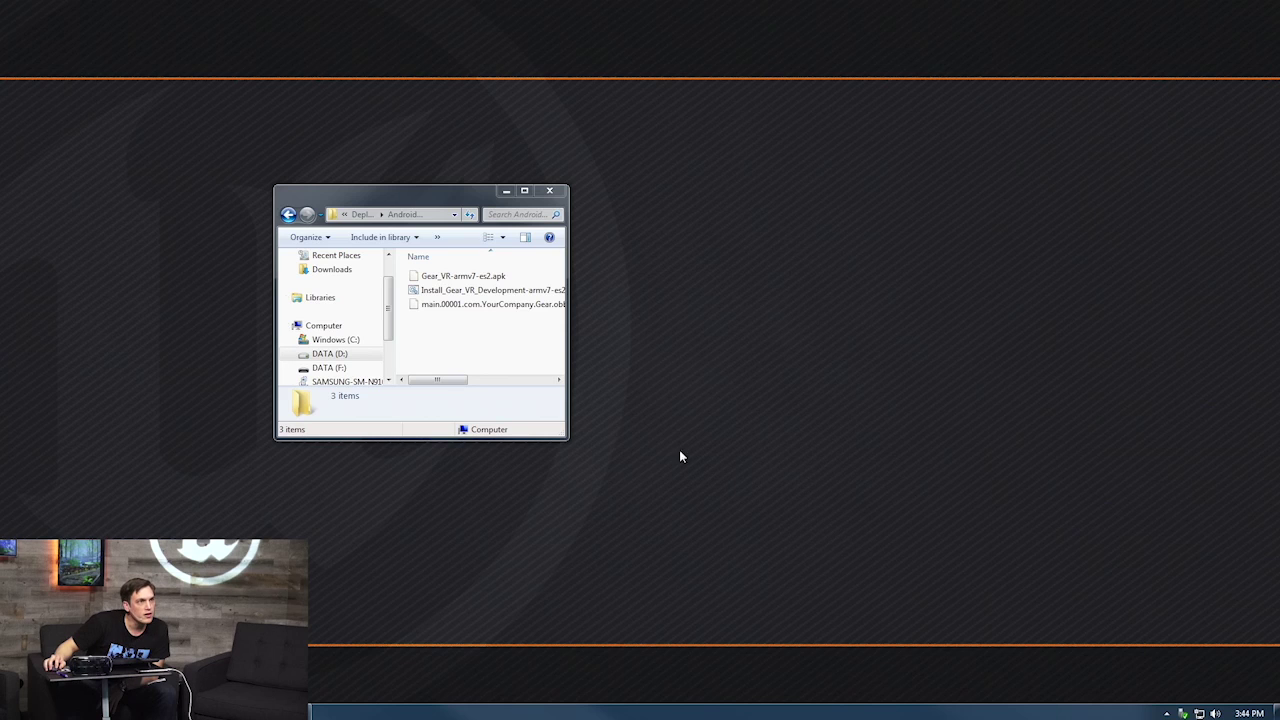
drag(567, 438, 949, 476)
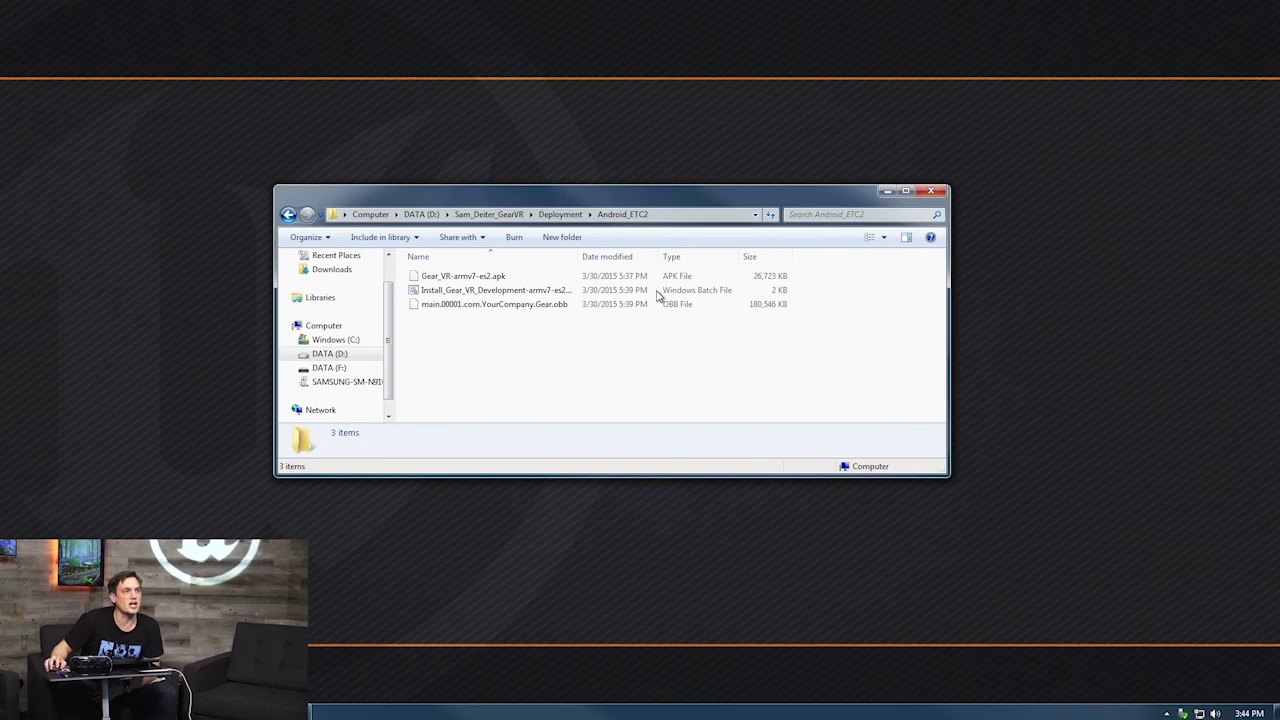
Examine the packaged APK file, the install batch file and the OBB file in the Android_ETC2 folder.
click(537, 280)
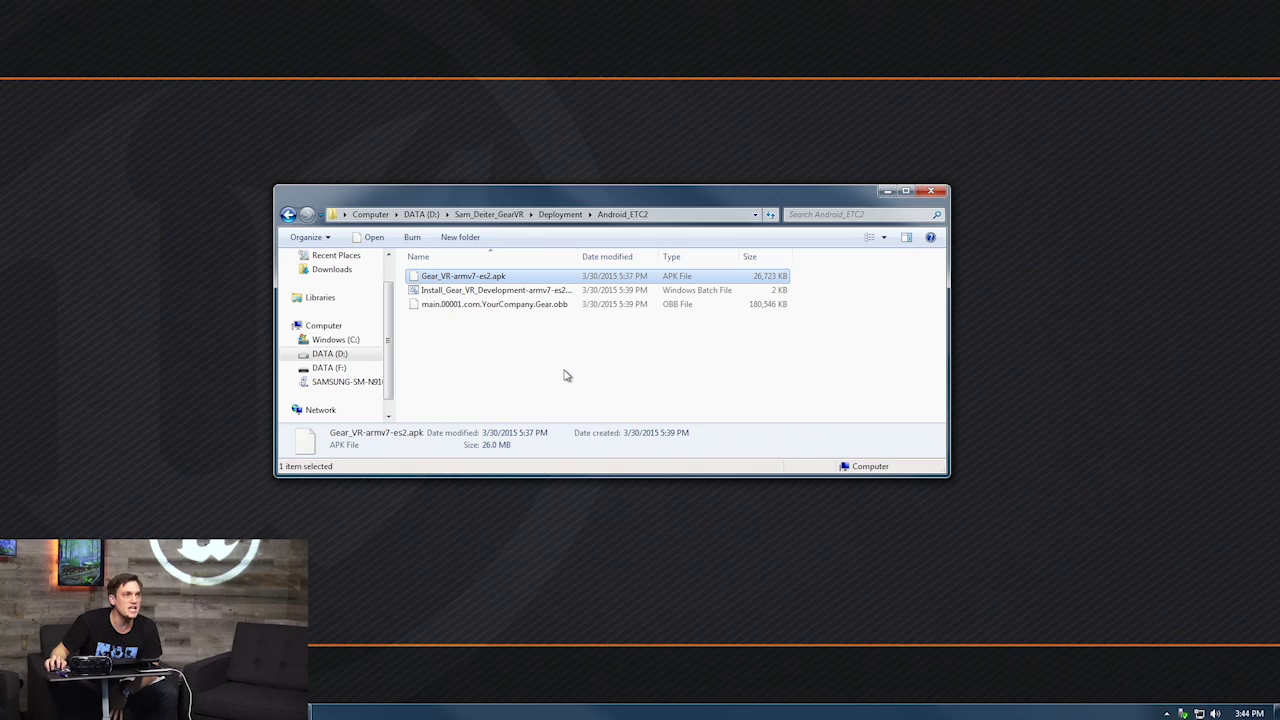
click(537, 295)
click(540, 304)
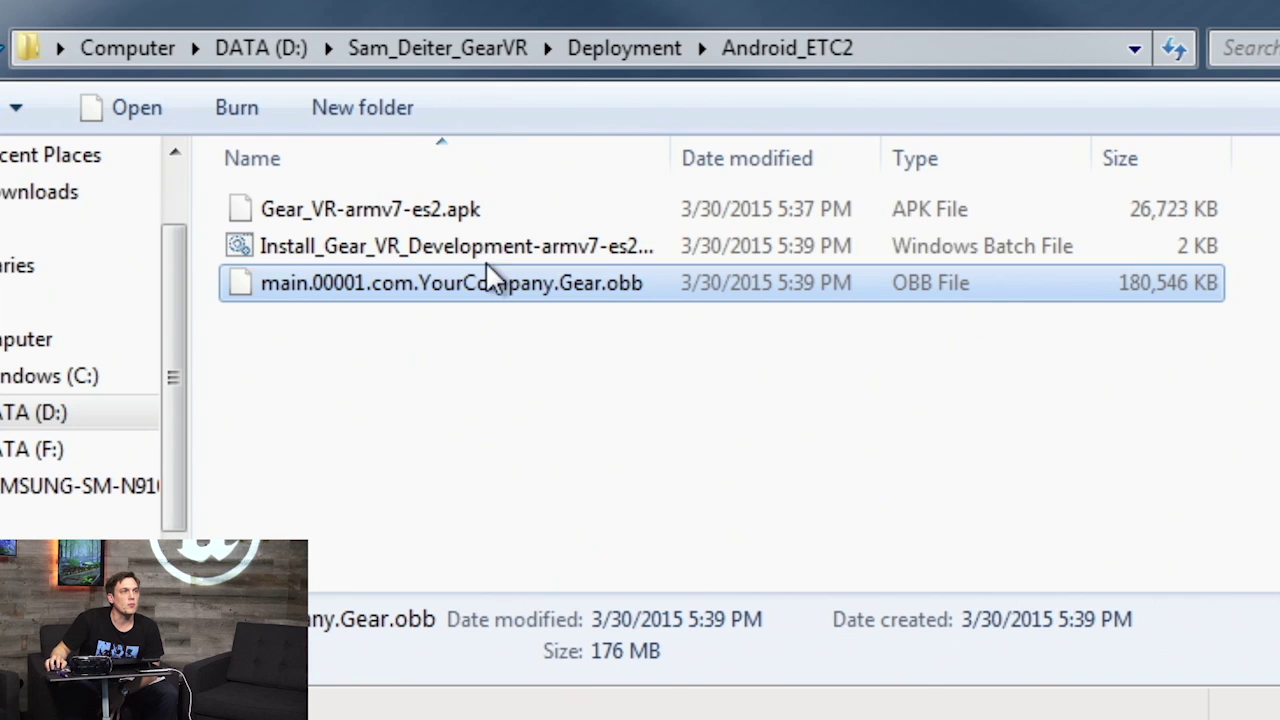
click(490, 210)
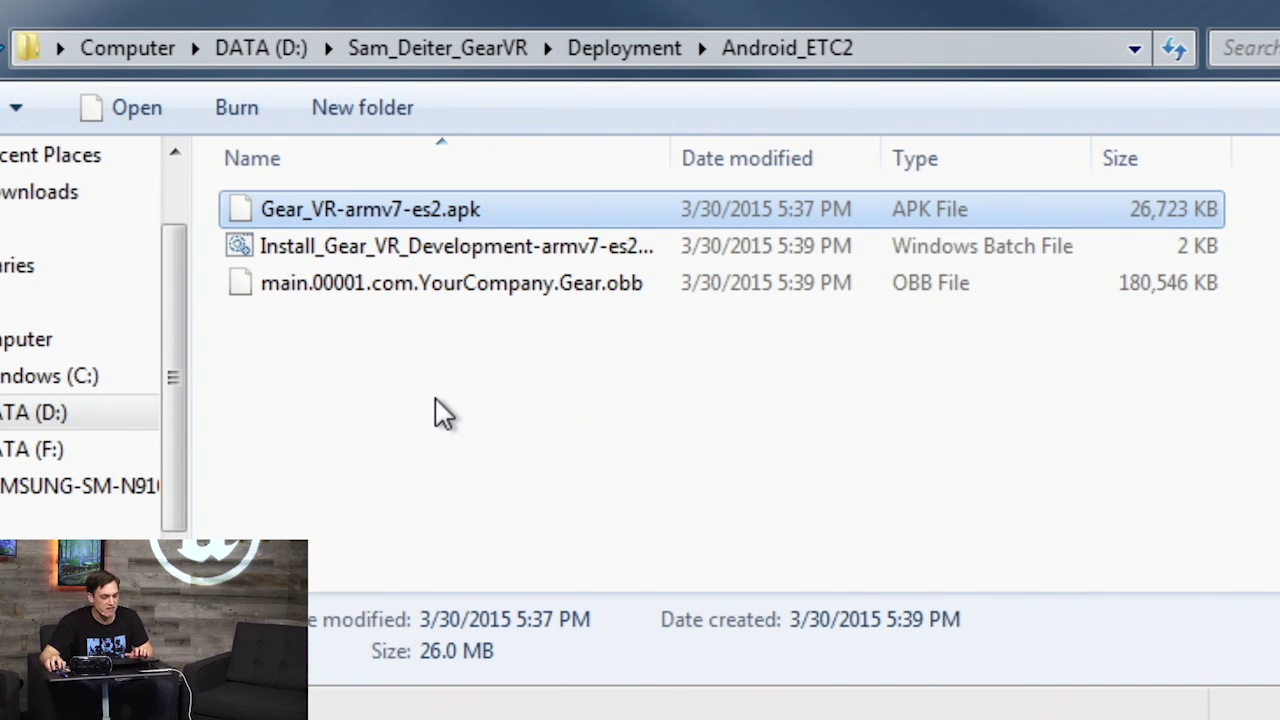
key(alt+Tab)
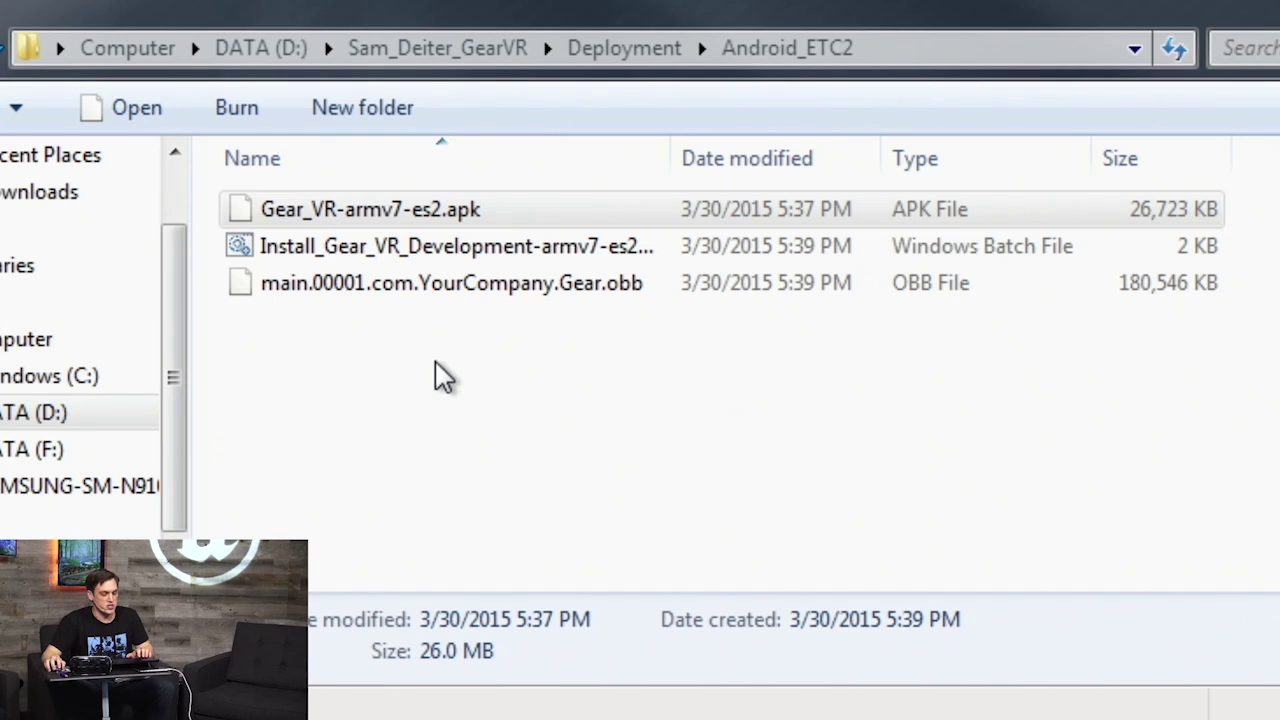
Rename Gear_VR-armv7-es2.apk as Gear_VR-armv7-es2.zip and accept the file extension change.
click(468, 222)
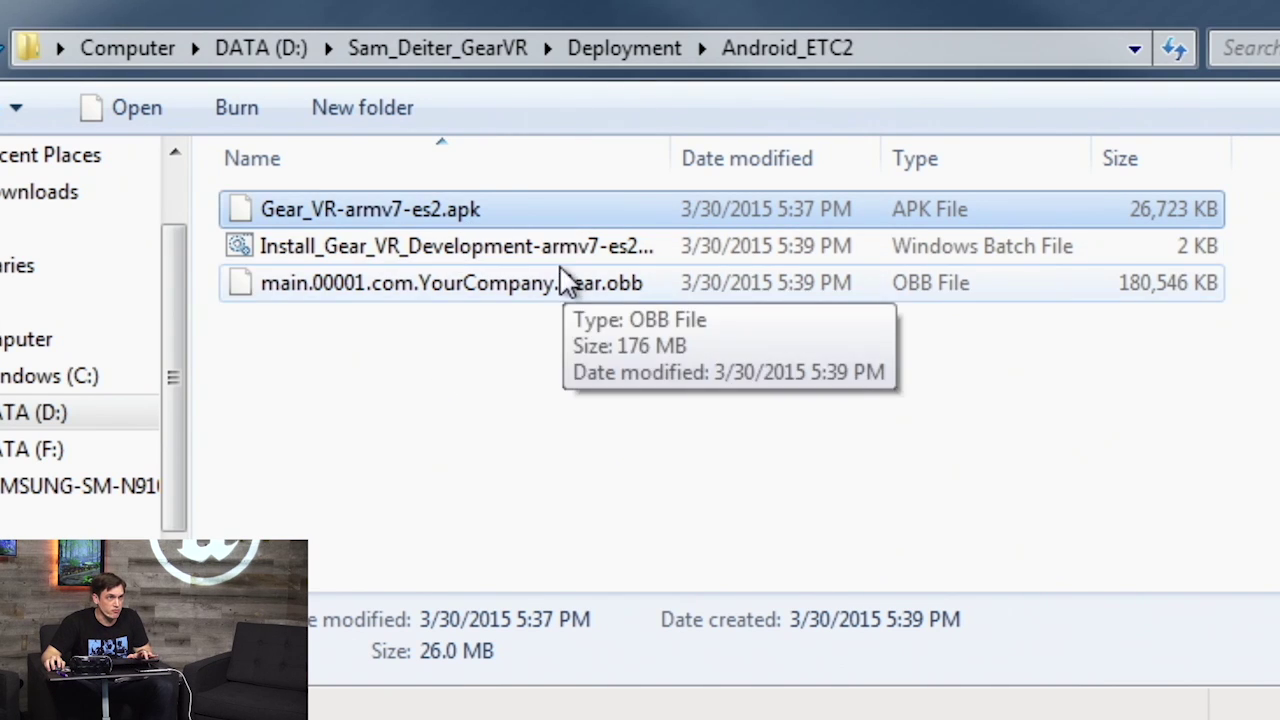
key(F2)
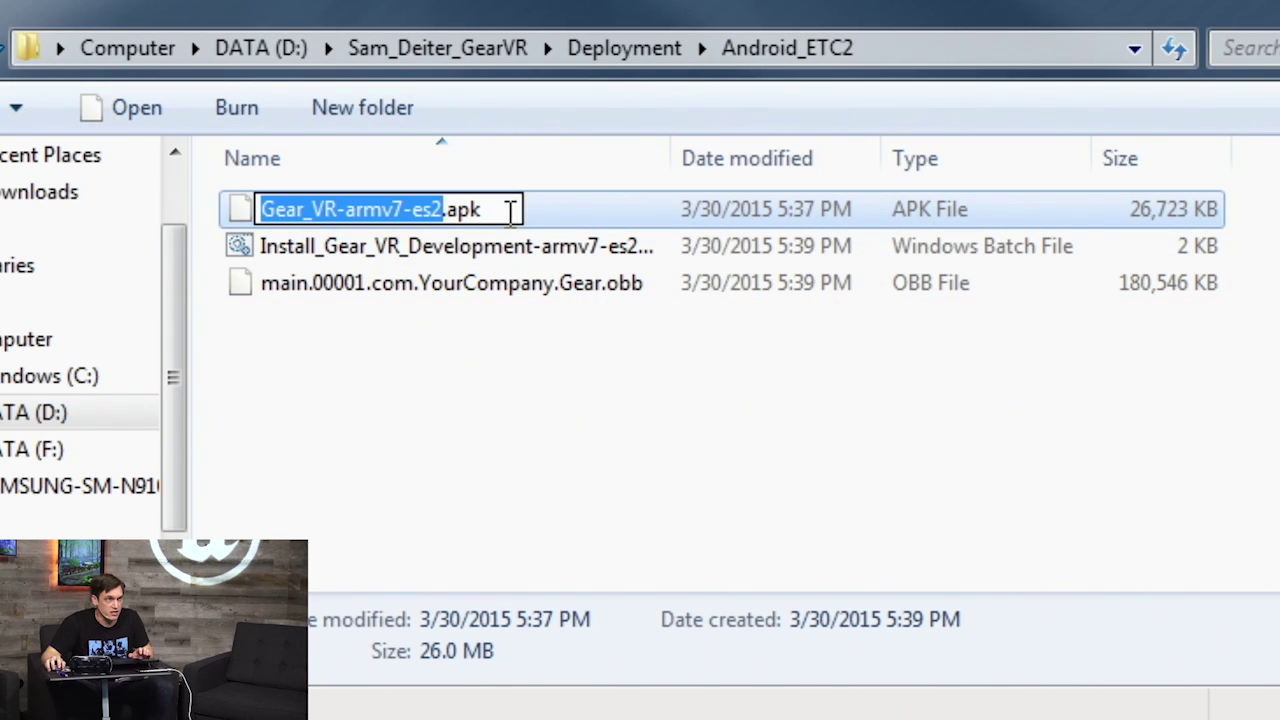
click(516, 209)
key(BackSpace)
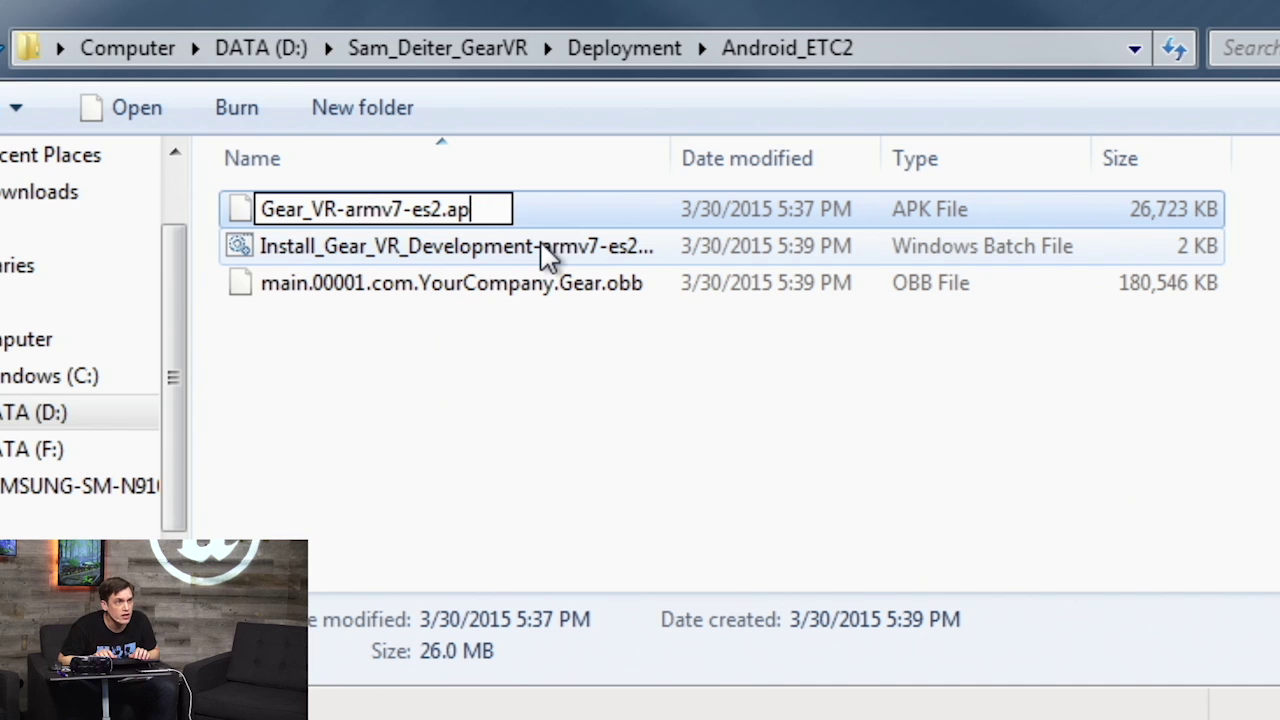
text(k)
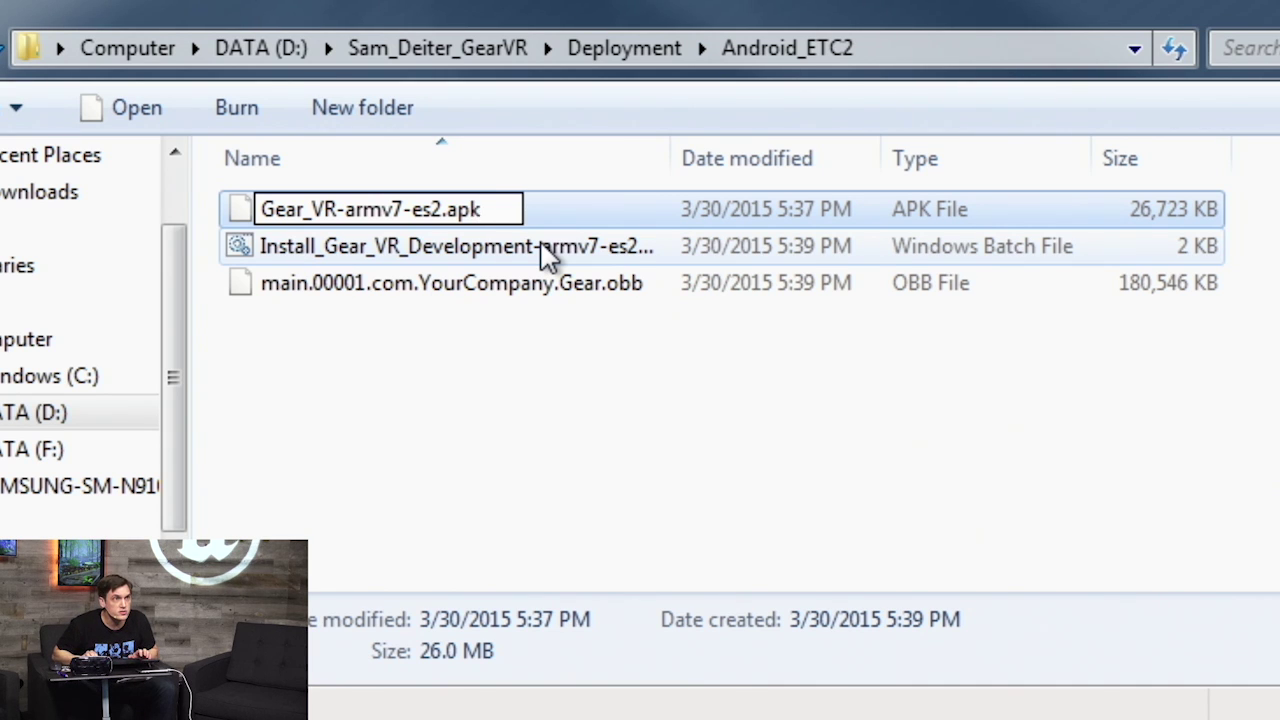
key(shift+Left)
key(shift+Left)
key(shift+Left)
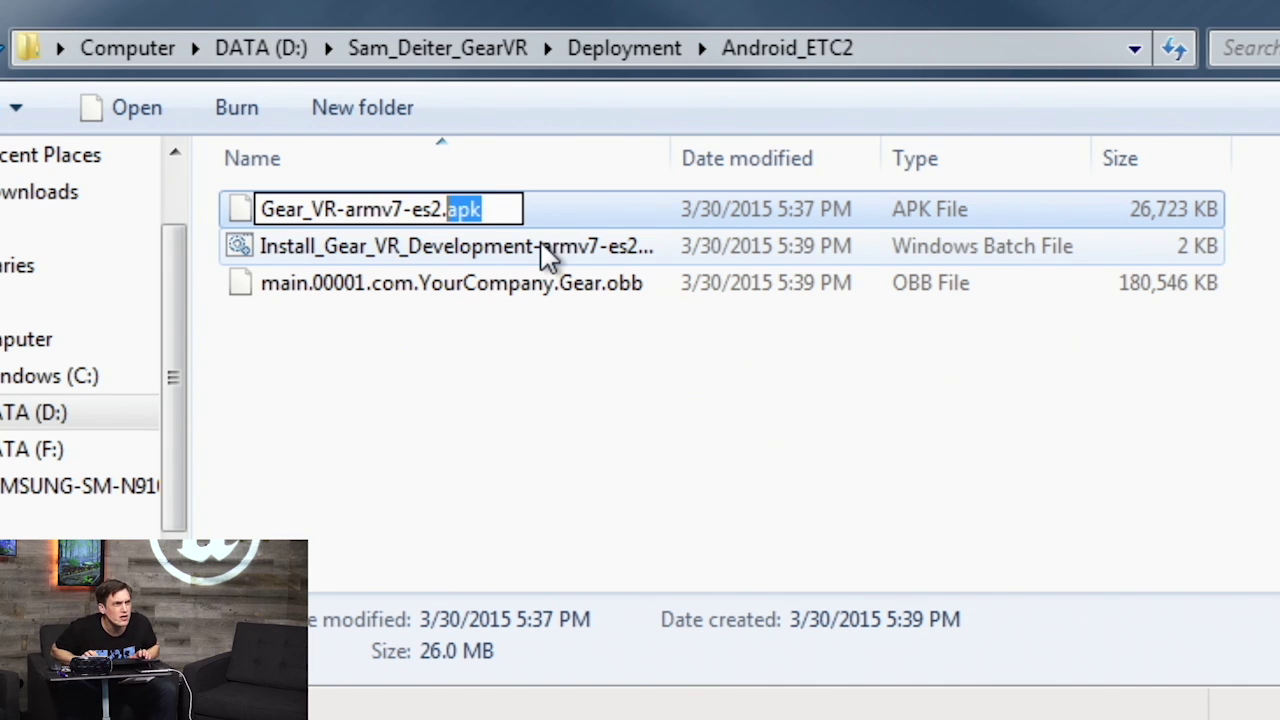
key(BackSpace)
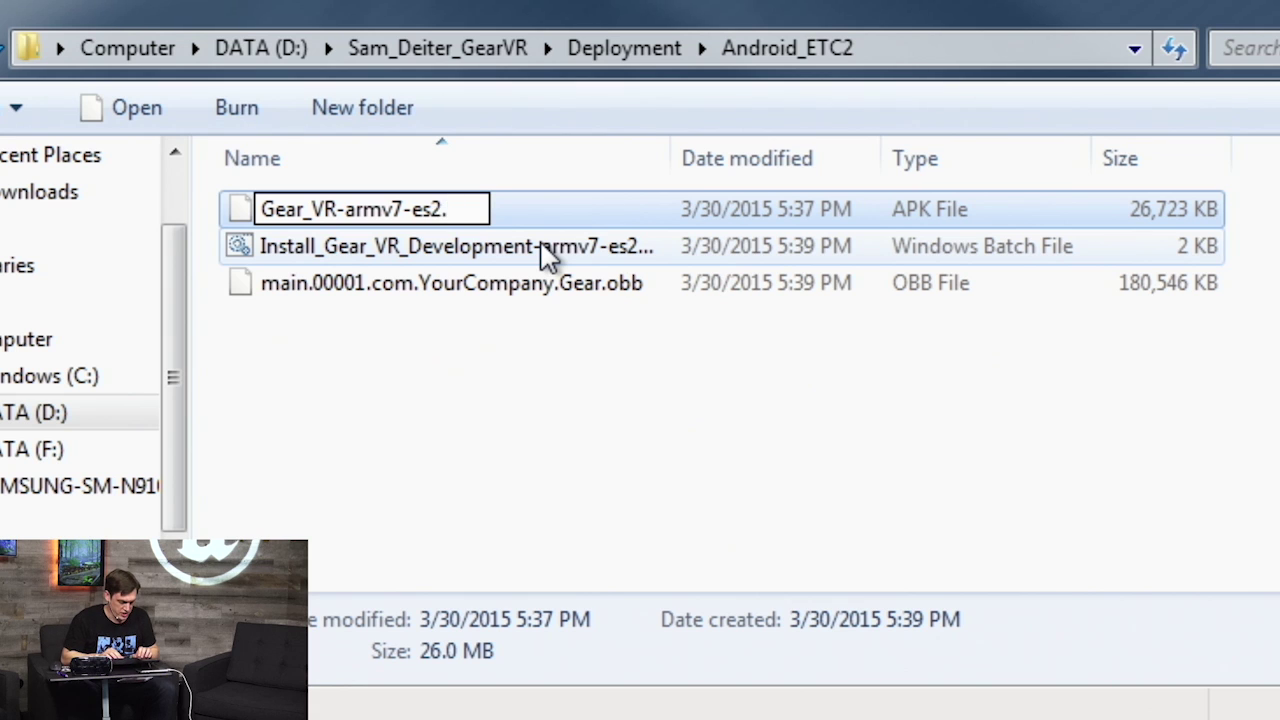
text(zip)
key(Return)
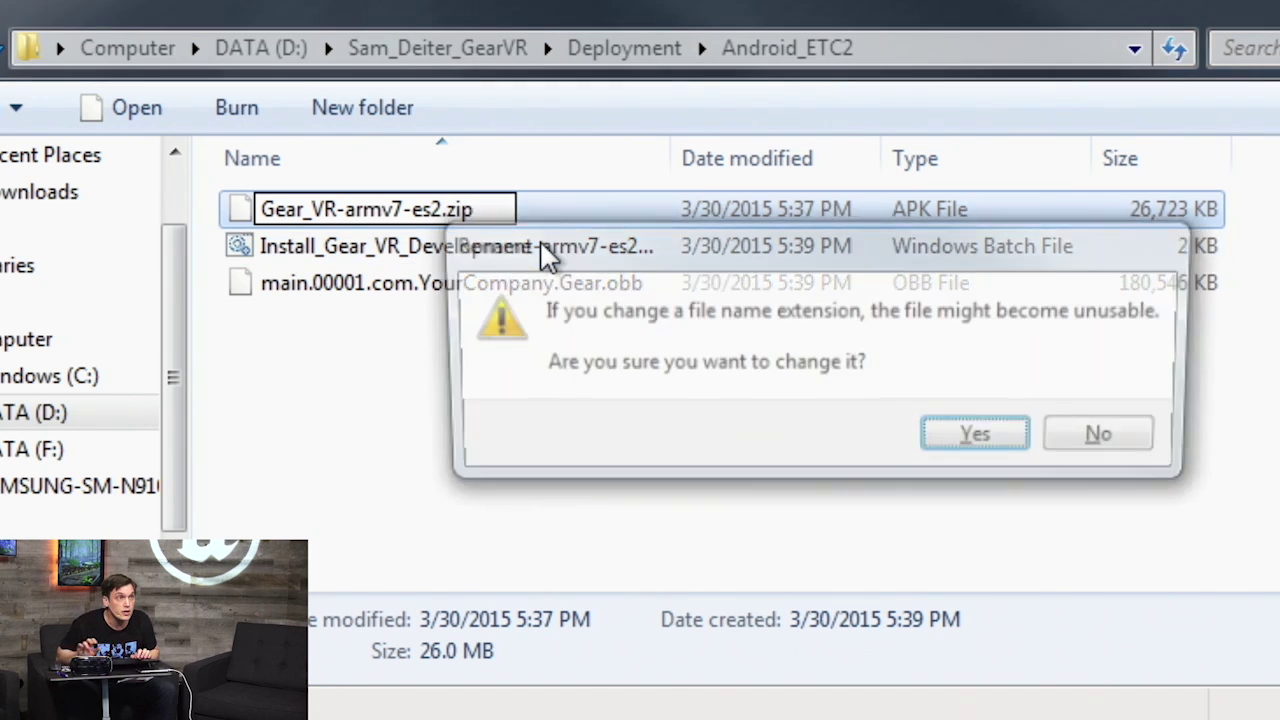
key(Return)
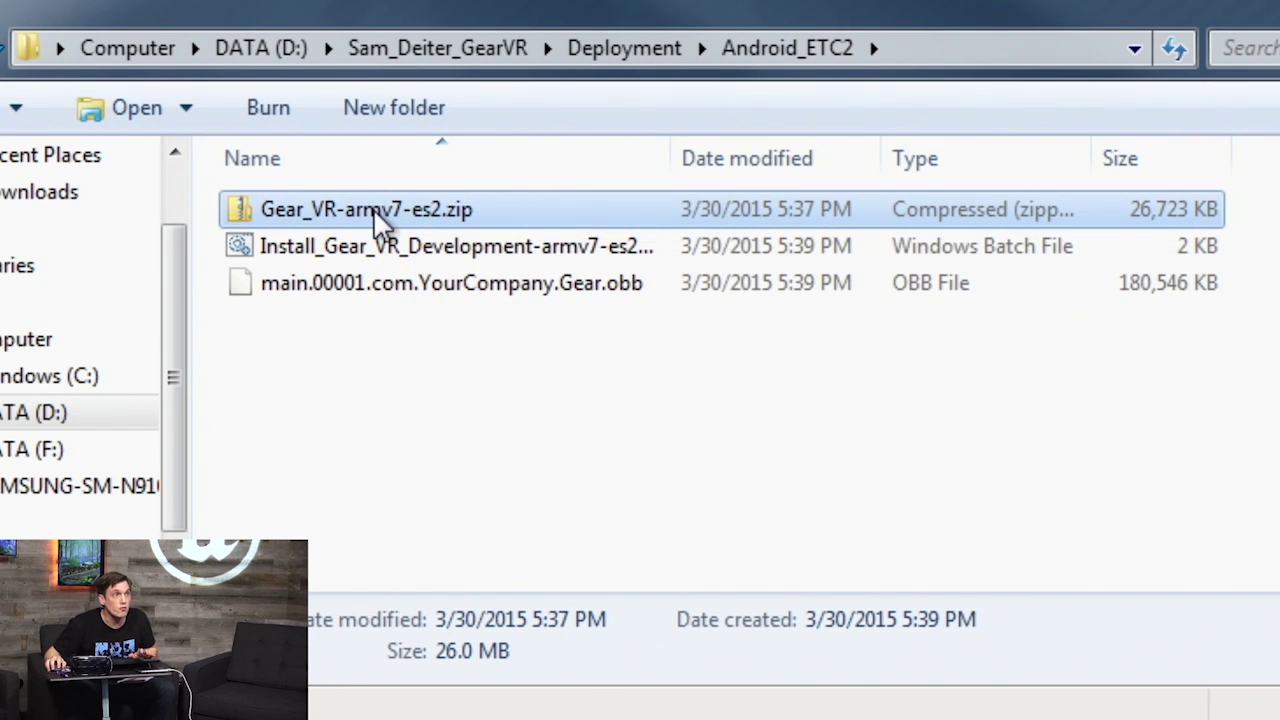
Open Gear_VR-armv7-es2.zip, inspect its META-INF and lib/armeabi-v7a folders, and return to the archive's root.
double_click(376, 210)
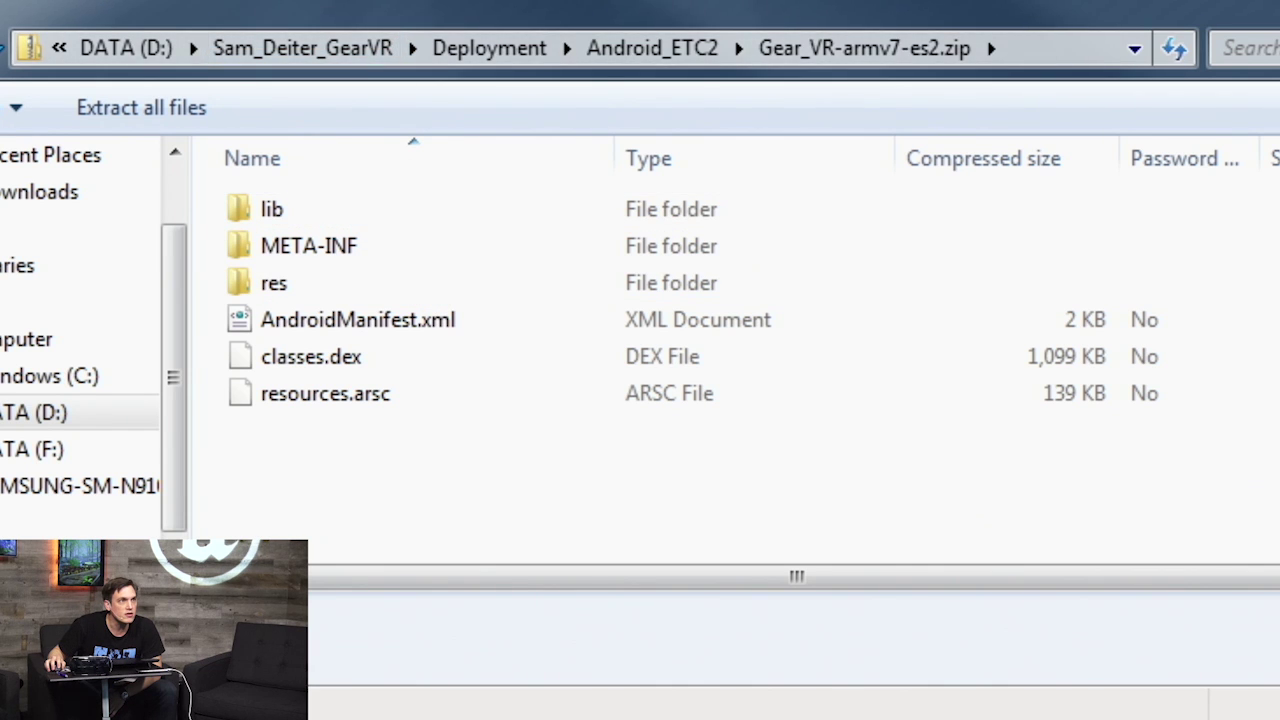
drag(387, 2, 387, 0)
double_click(374, 84)
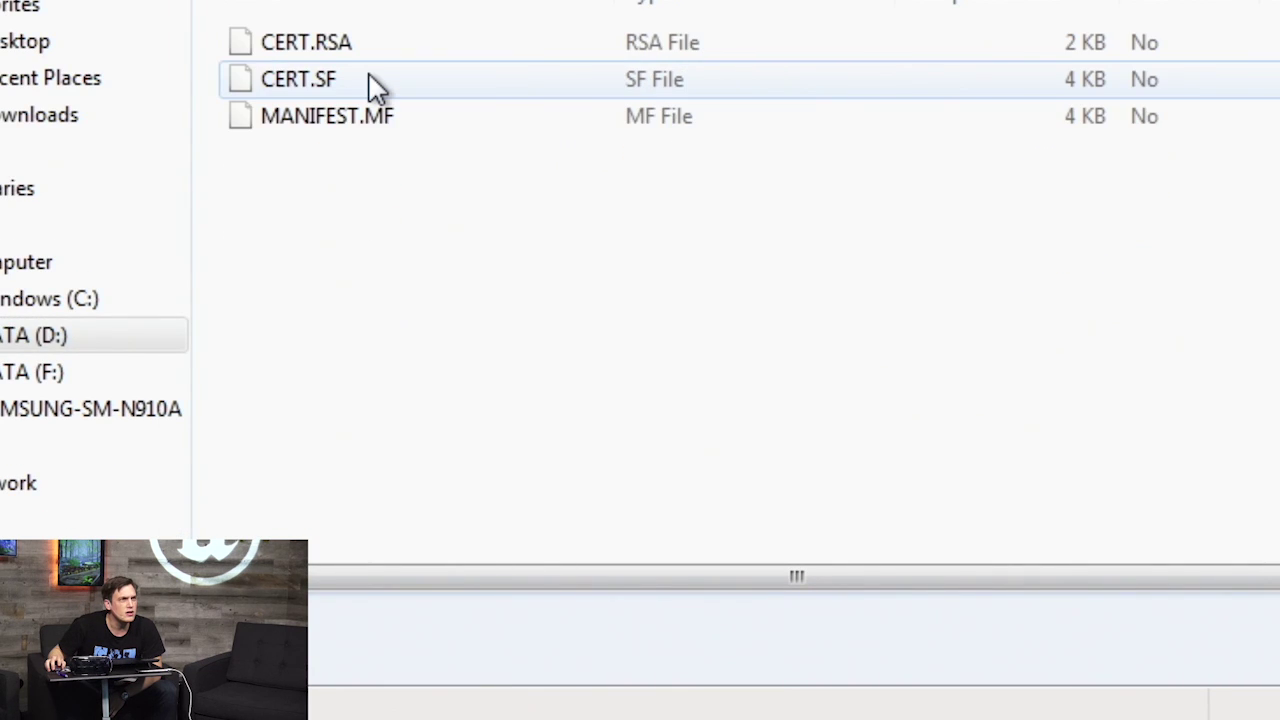
key(BackSpace)
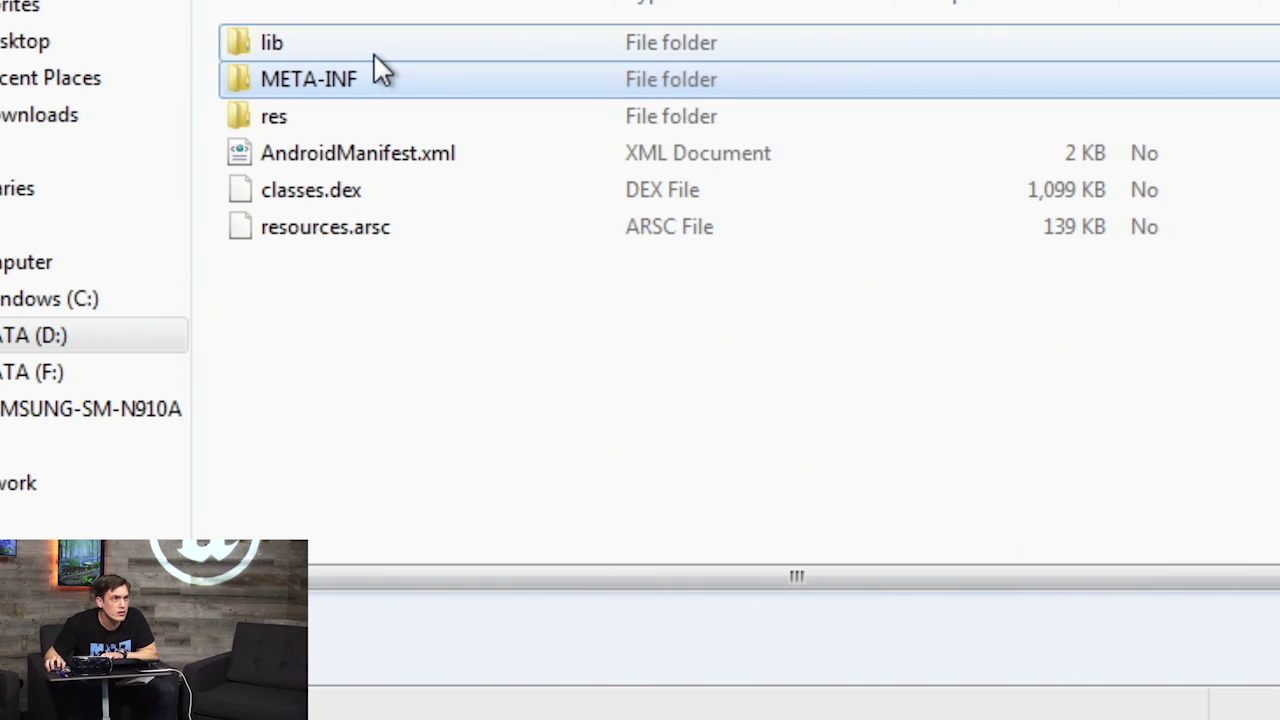
double_click(373, 52)
double_click(374, 45)
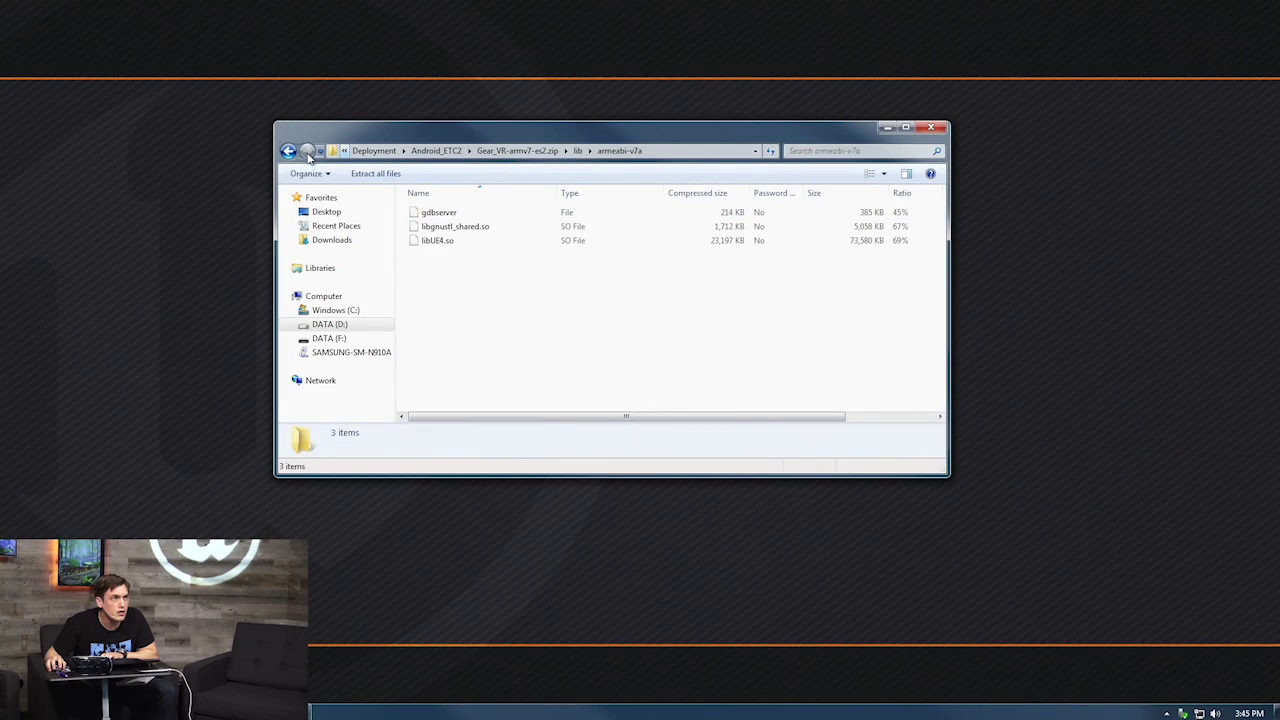
click(288, 151)
click(288, 151)
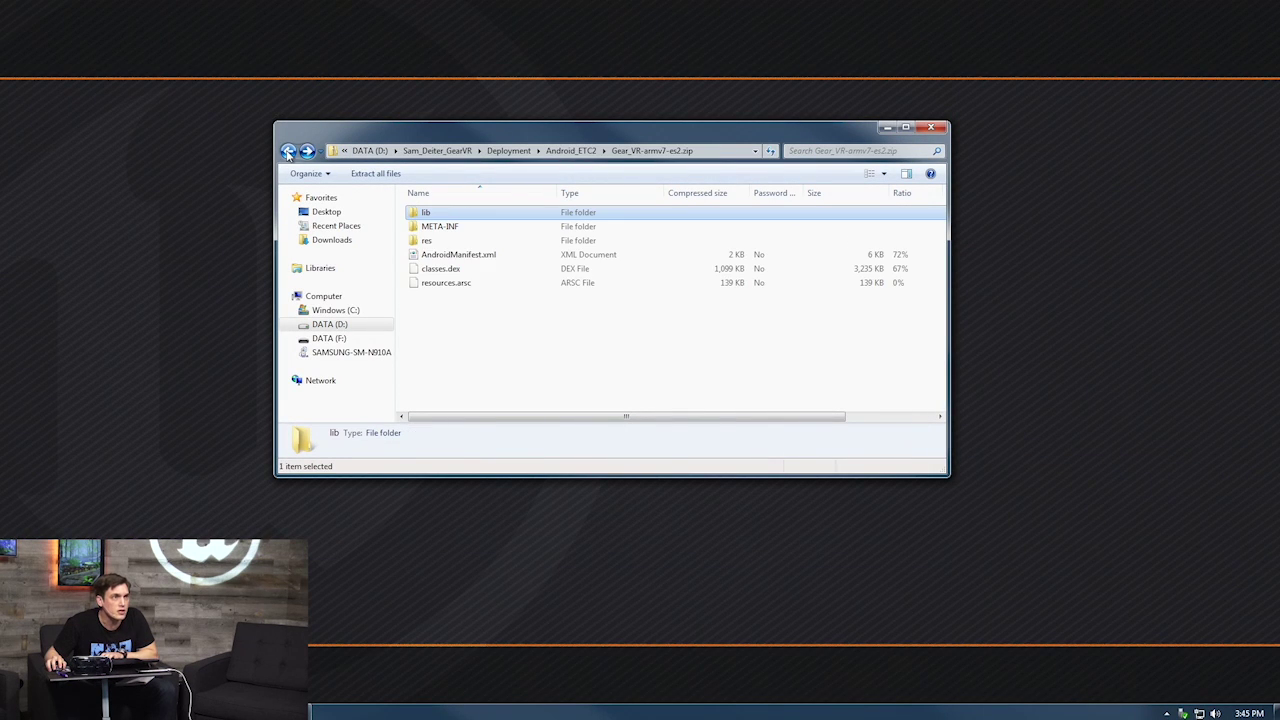
Inspect the archive's res folder and return to the Android_ETC2 deployment folder.
double_click(438, 244)
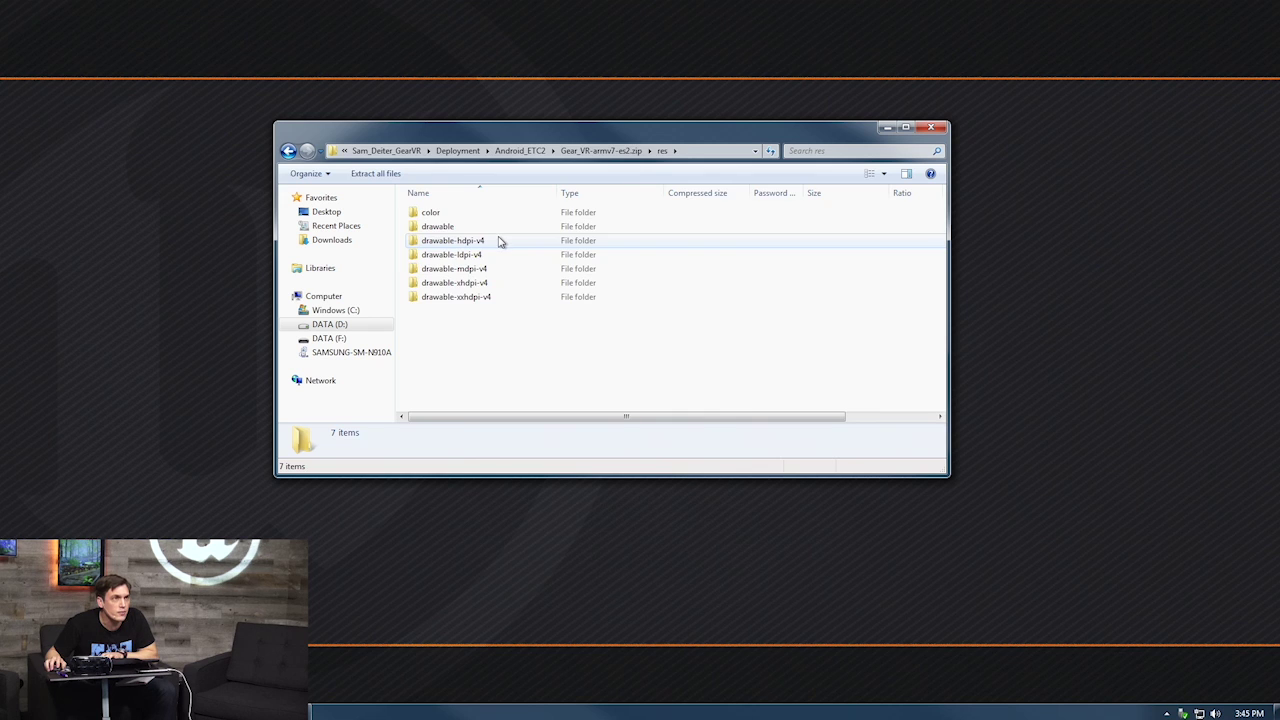
key(BackSpace)
key(BackSpace)
click(529, 294)
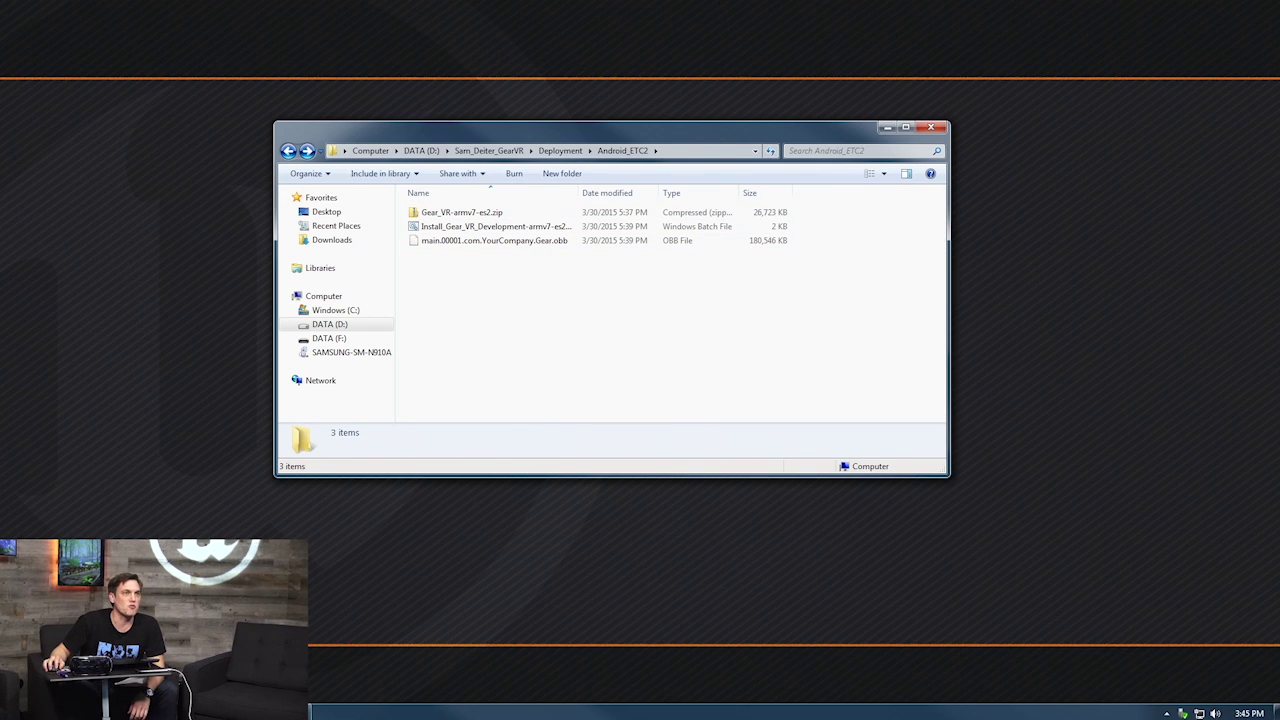
drag(950, 284, 881, 286)
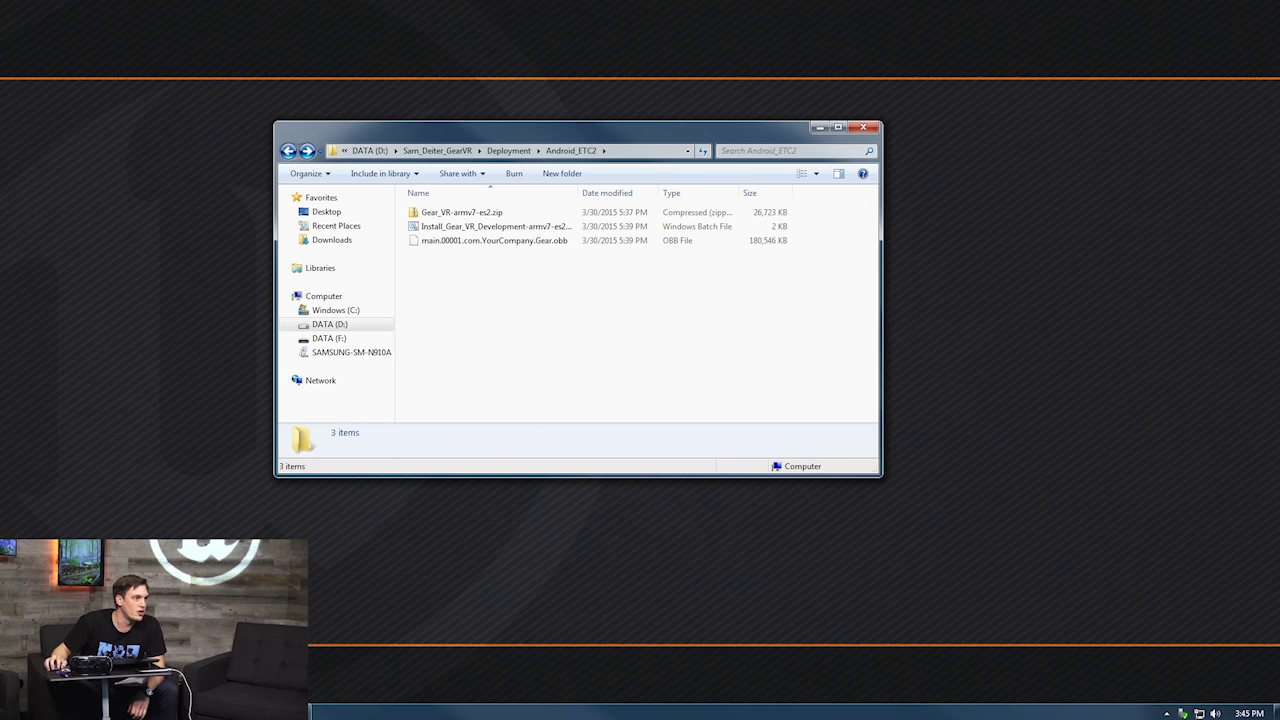
Bring up the GearVR_Twitch and Gear_VR Unreal Editor windows in turn and minimize each one.
mouse_move(362, 711)
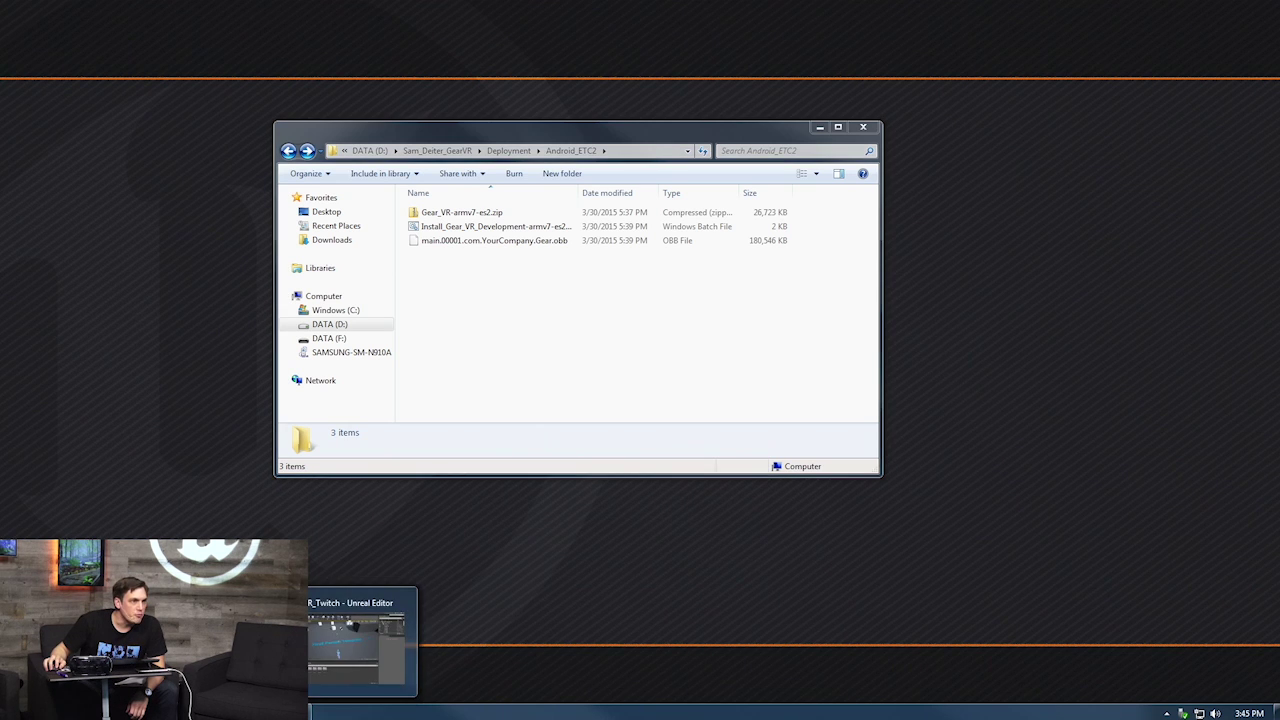
click(351, 660)
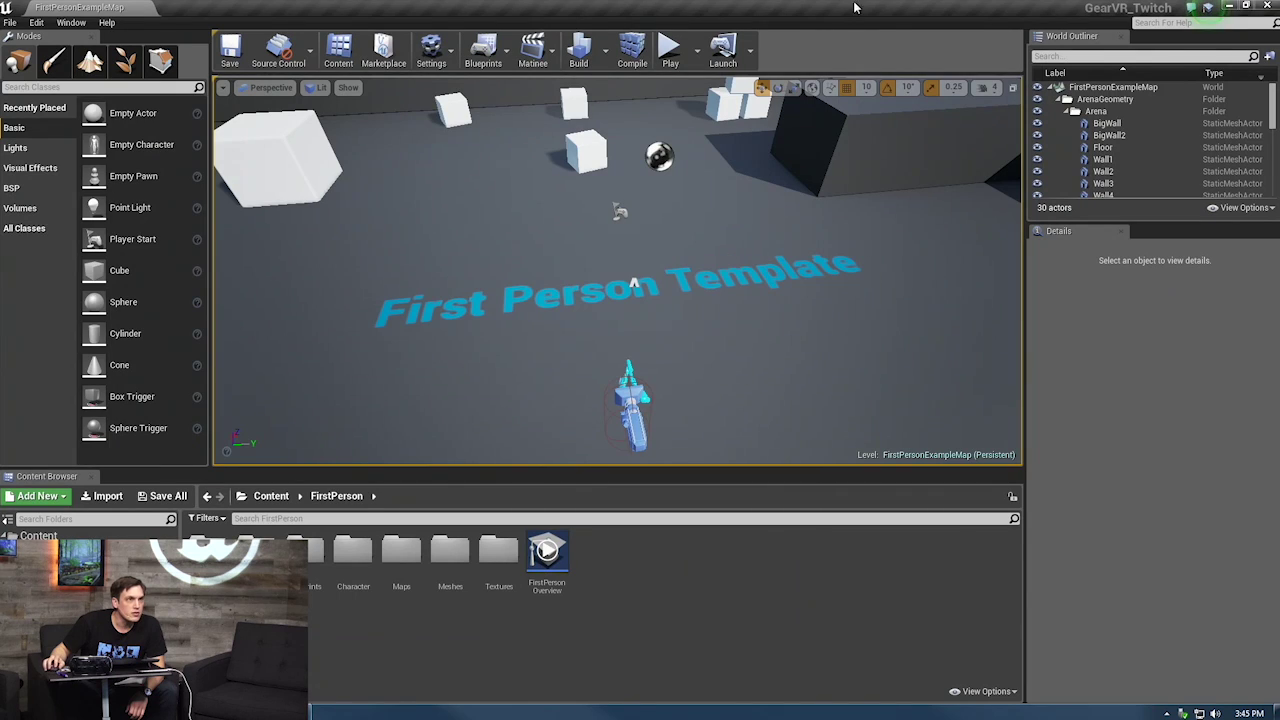
click(1229, 6)
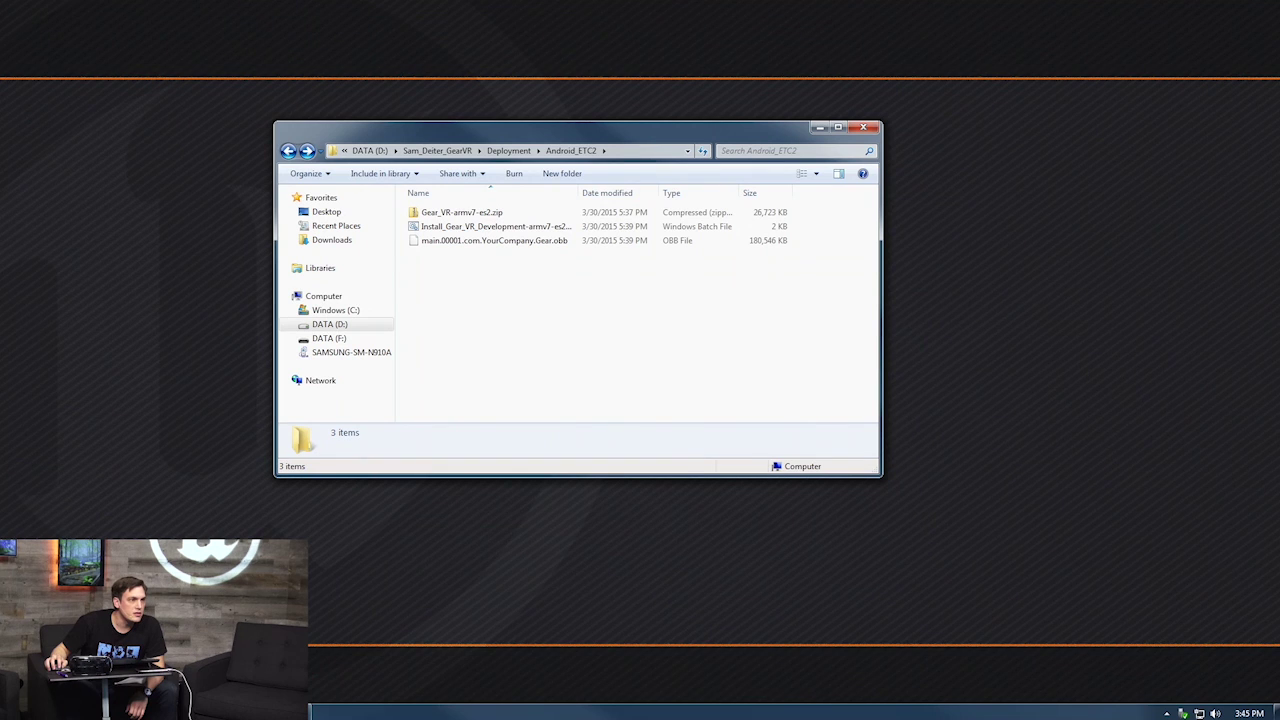
click(322, 648)
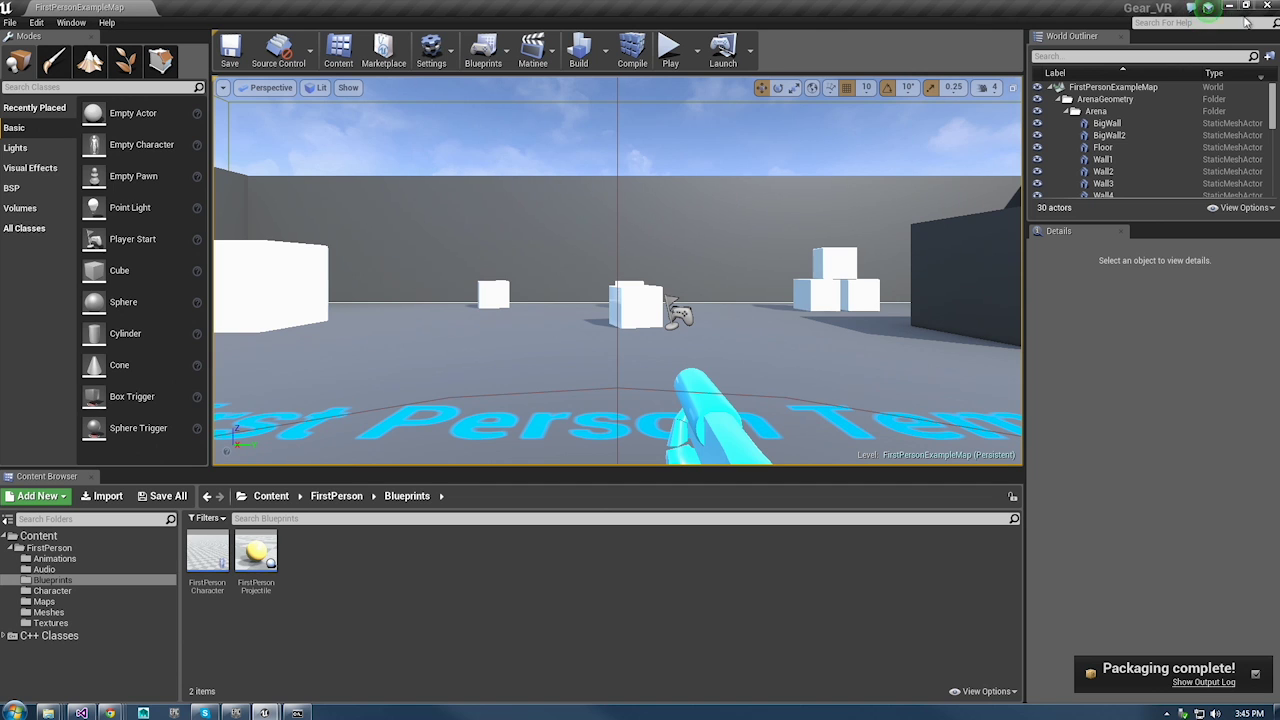
click(1230, 6)
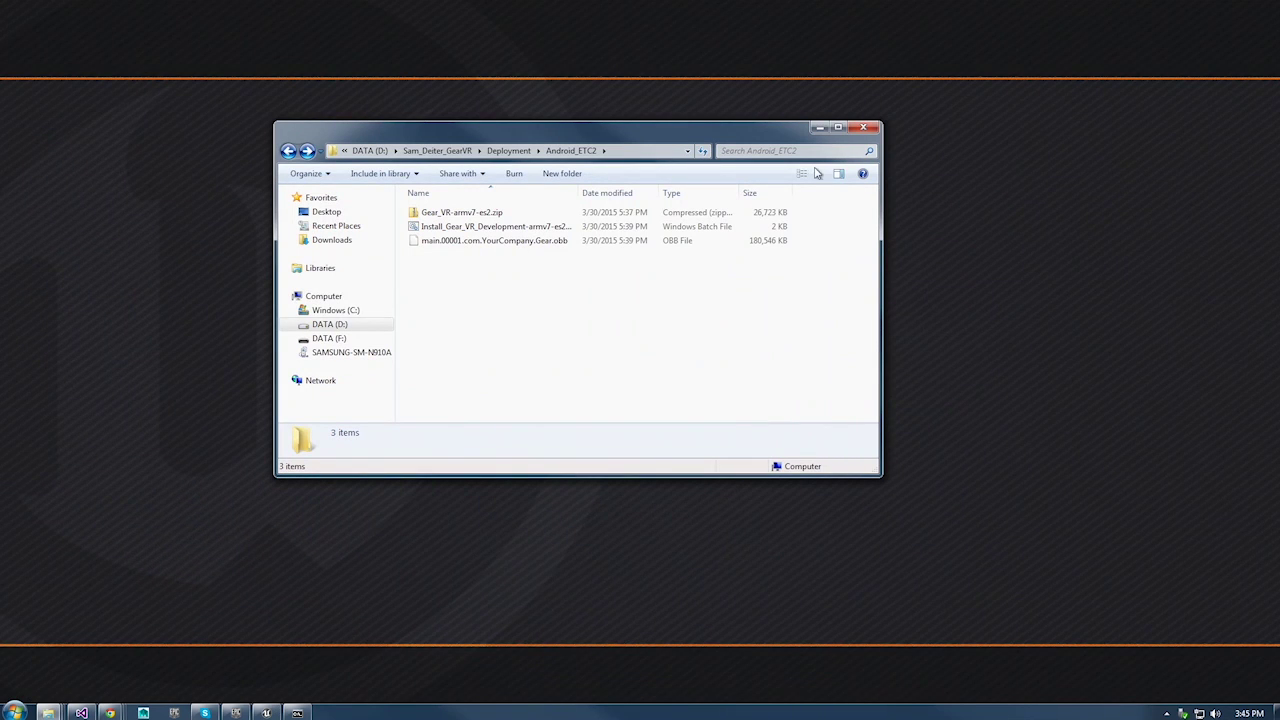
Close the old deployment folder window and bring up the Twitch_Build\Android_ETC2 folder.
click(862, 127)
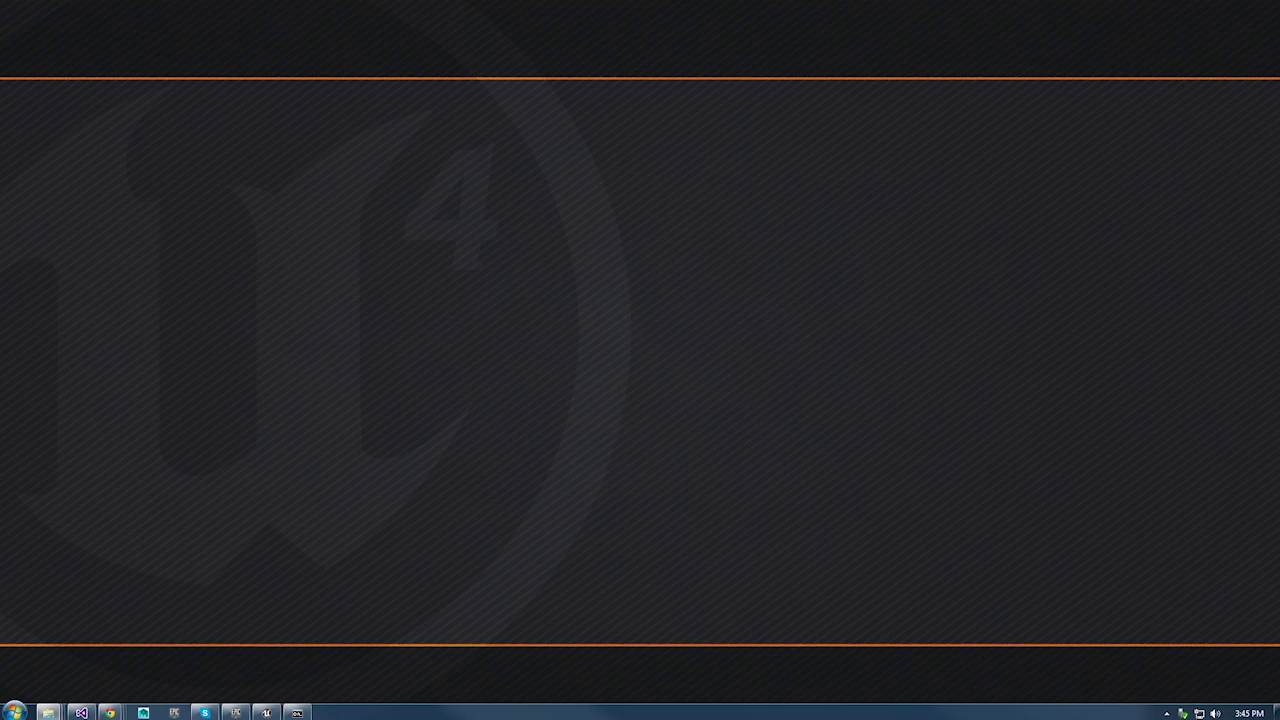
click(48, 712)
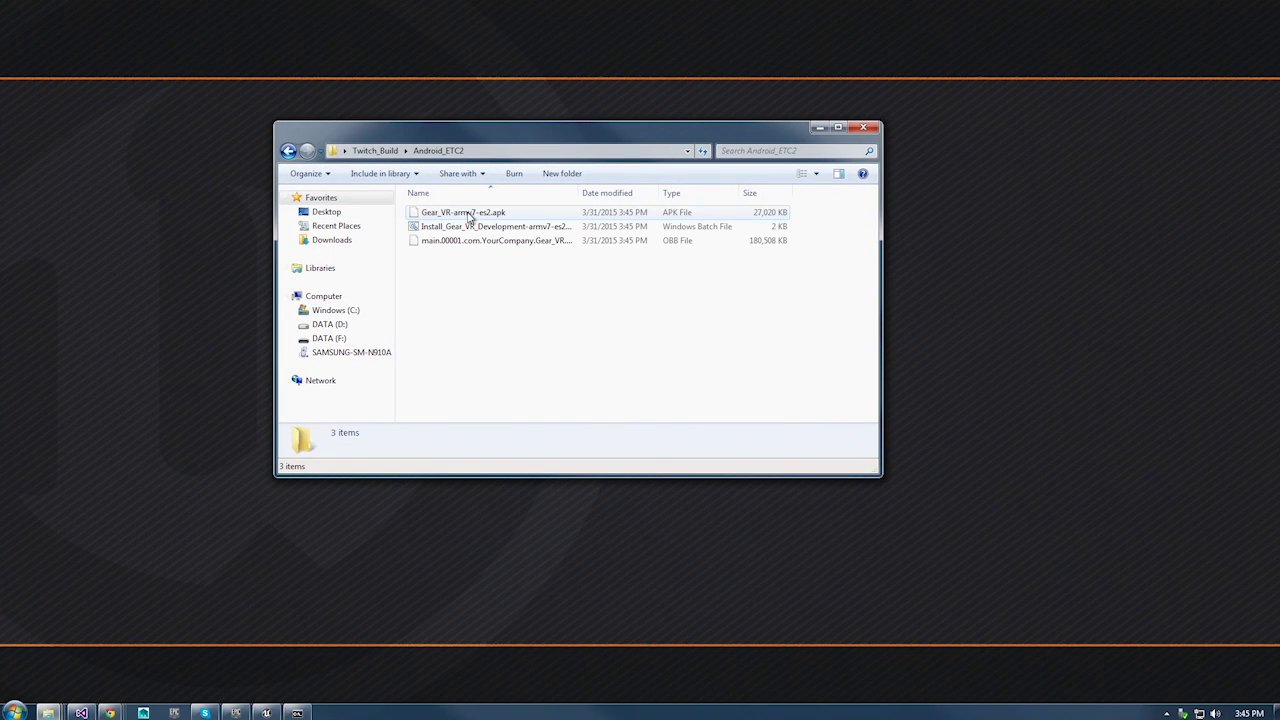
Rename Gear_VR-armv7-es2.apk in Twitch_Build\Android_ETC2 as Gear_VR-armv7-es2.zip and accept the extension change.
click(468, 217)
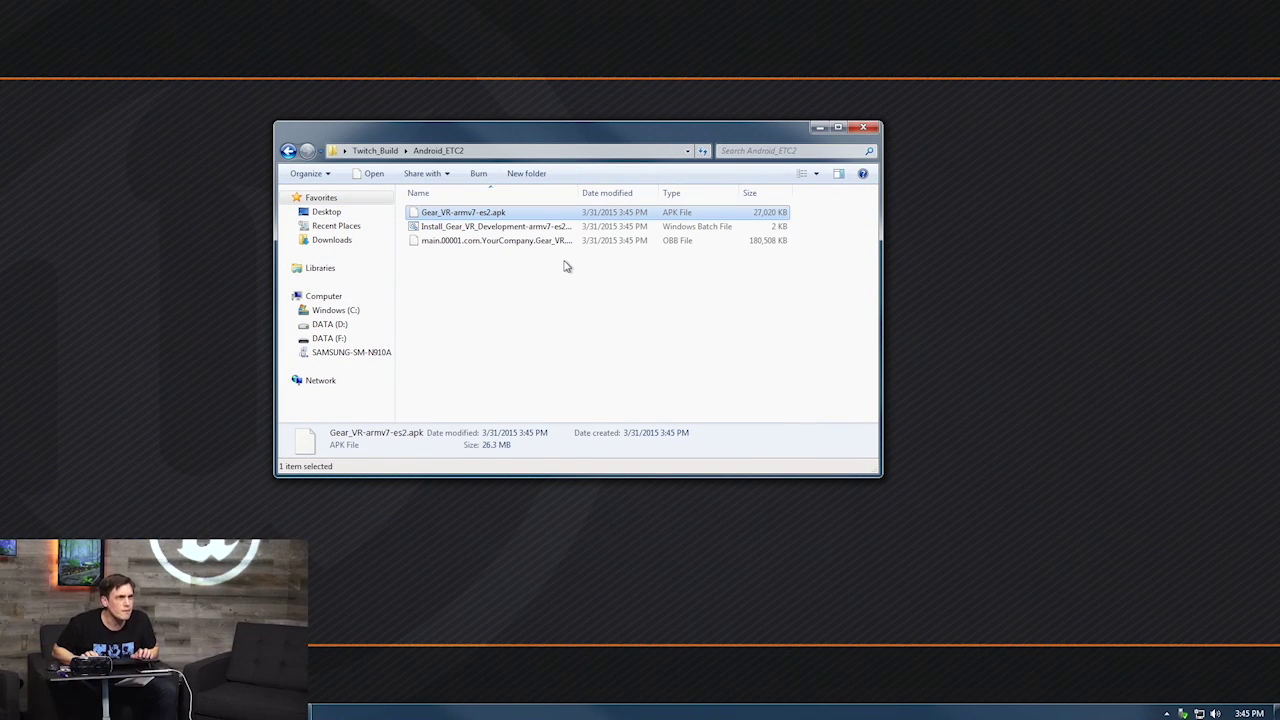
key(F2)
key(Right)
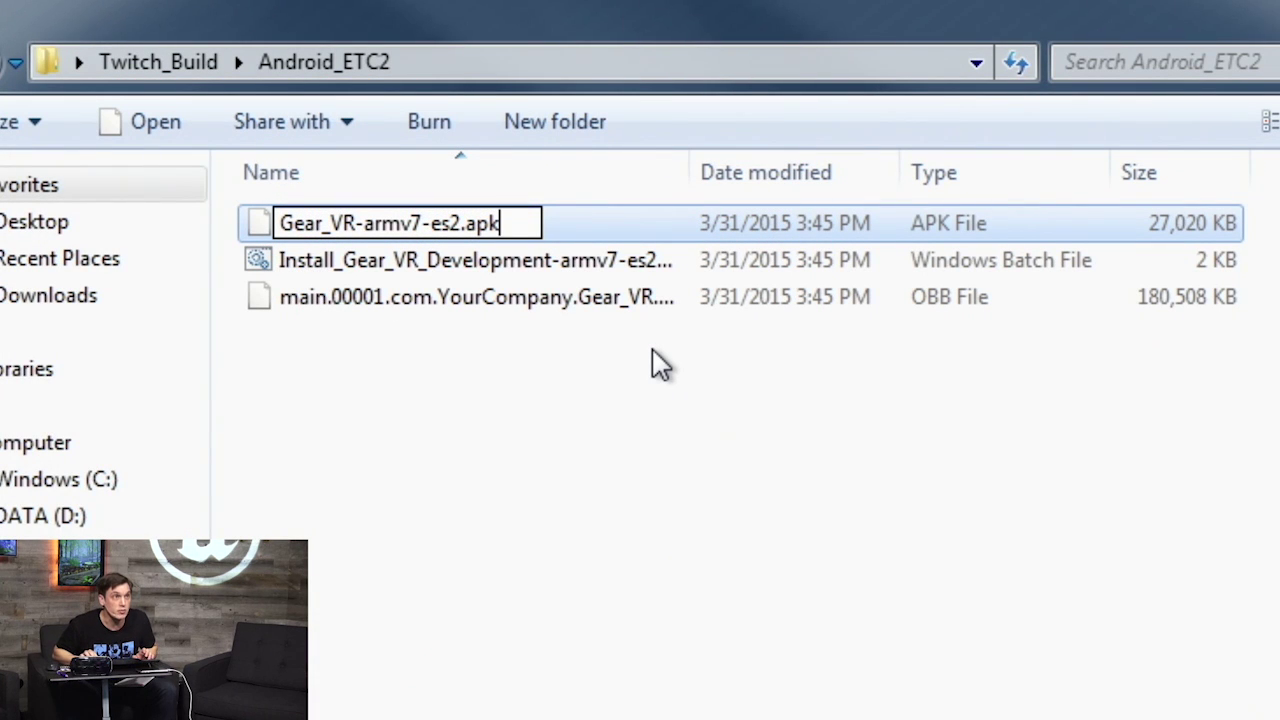
key(shift+Left)
key(shift+Left)
key(shift+Left)
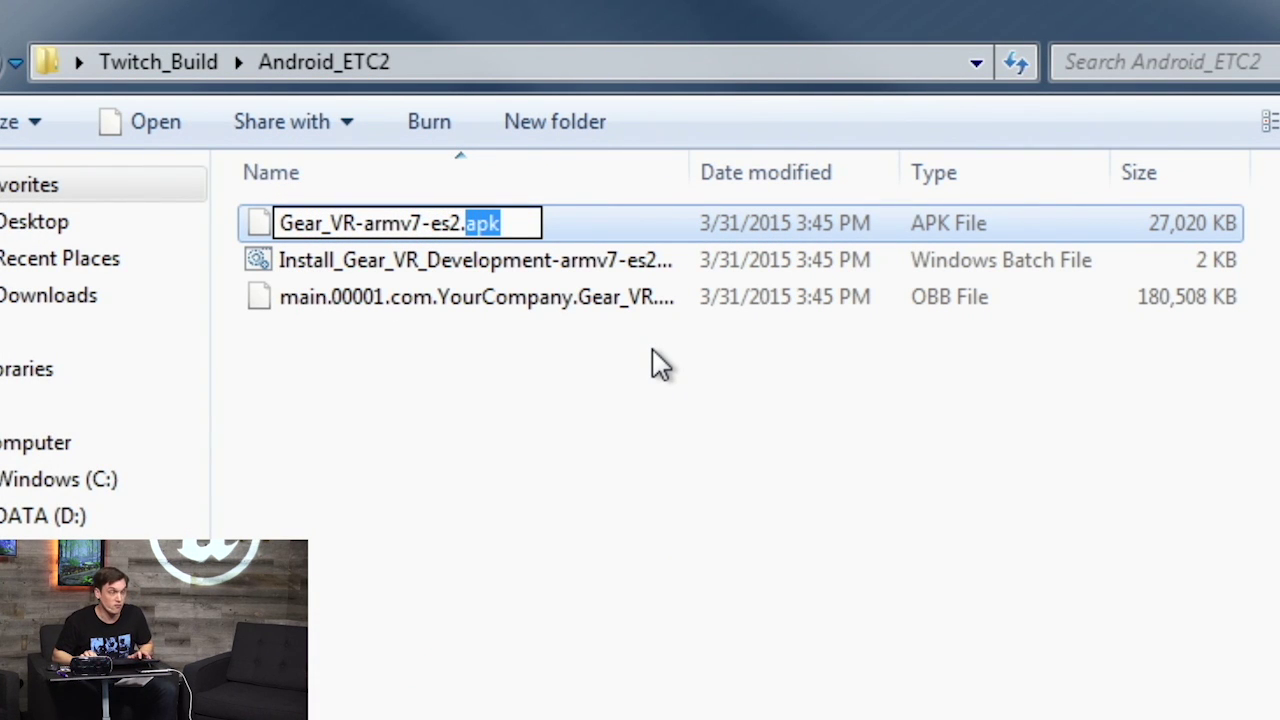
key(BackSpace)
text(zip)
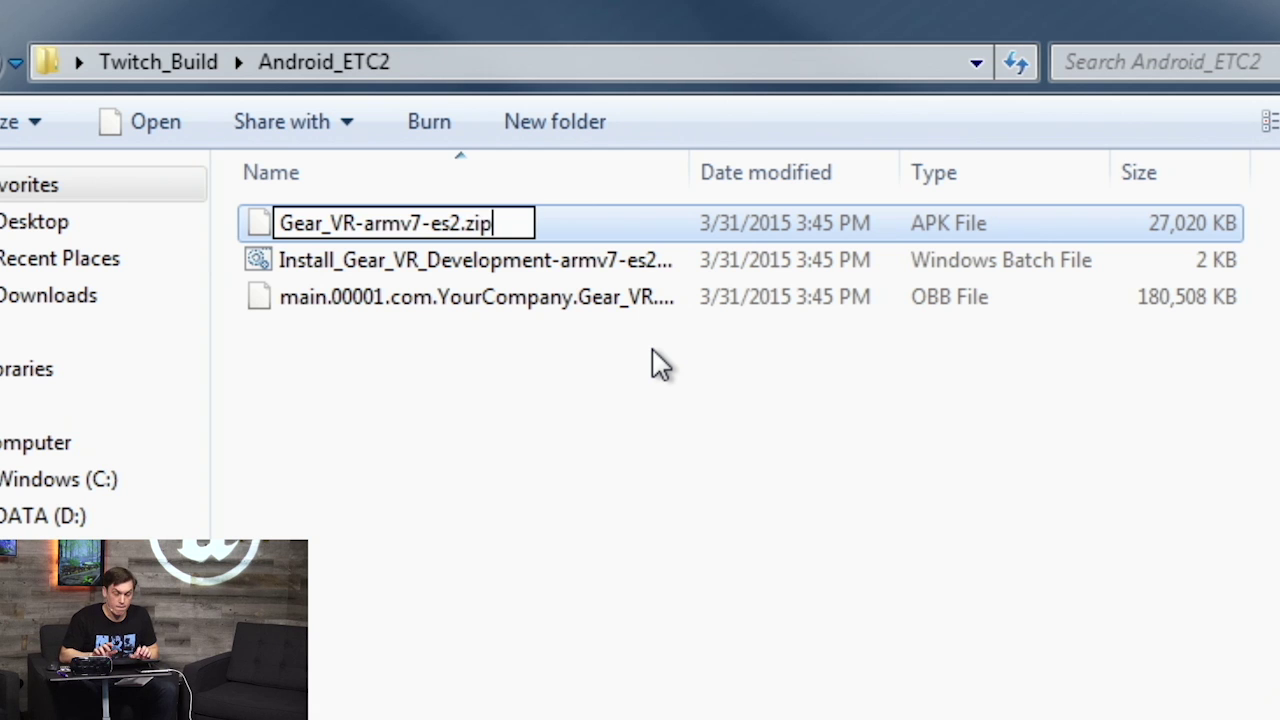
key(Return)
key(Return)
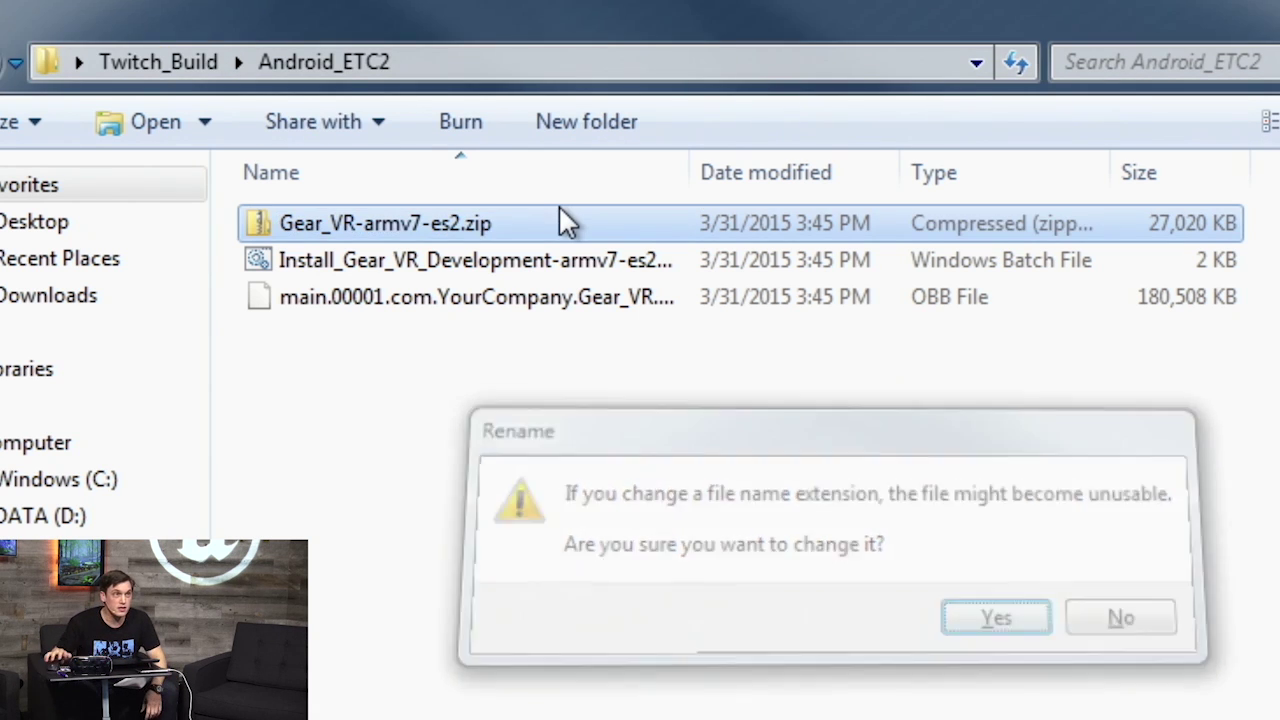
Open the Twitch_Build Gear_VR-armv7-es2.zip, check its assets folder for the Oculus signature file, and return to Android_ETC2.
double_click(474, 232)
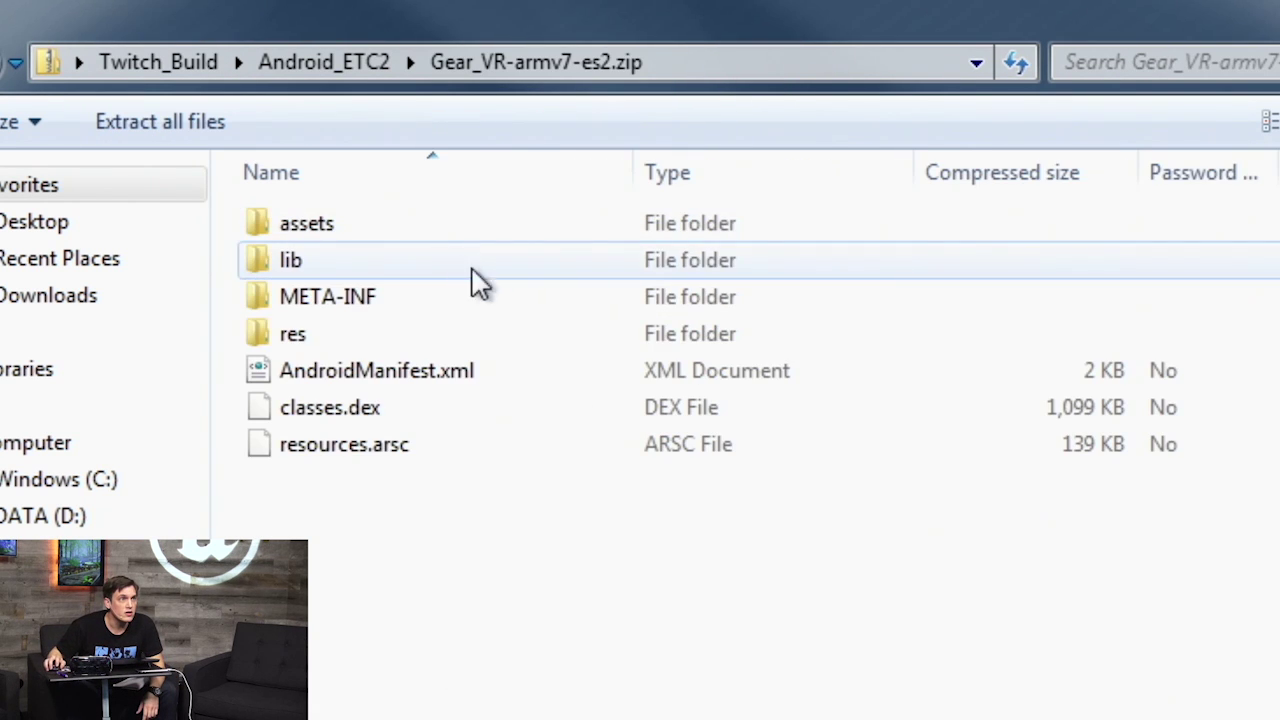
double_click(434, 232)
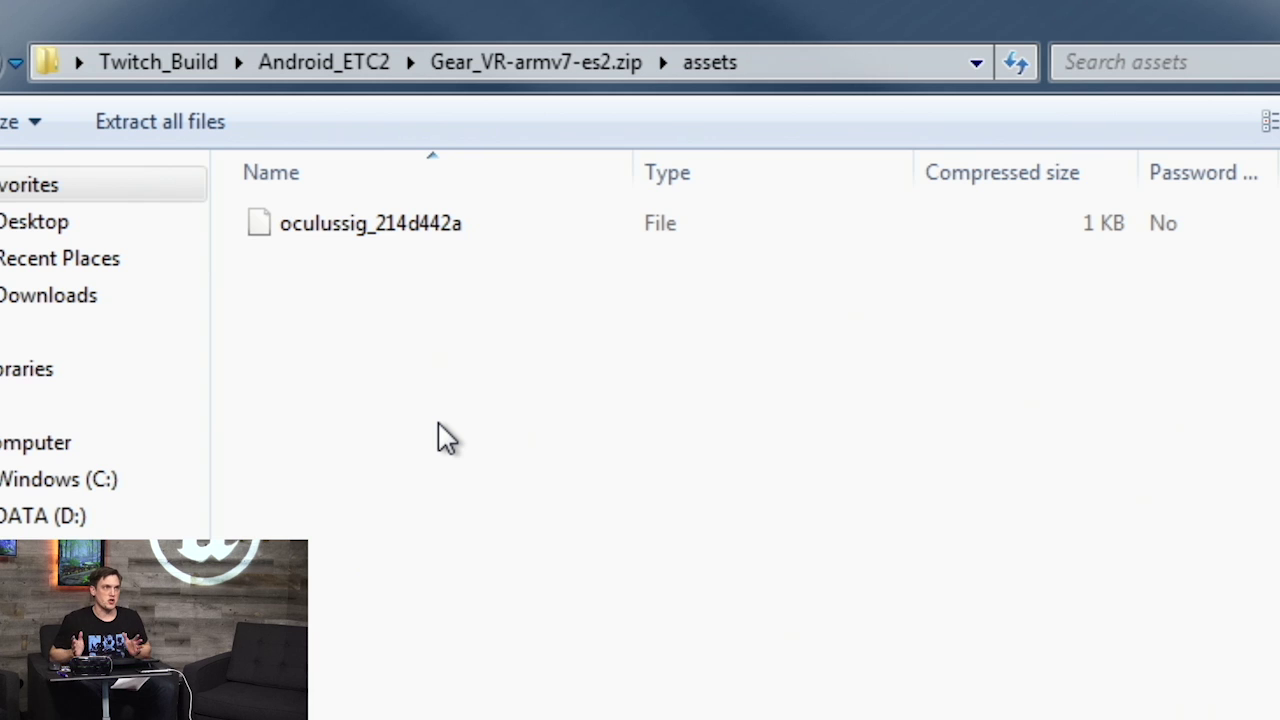
key(BackSpace)
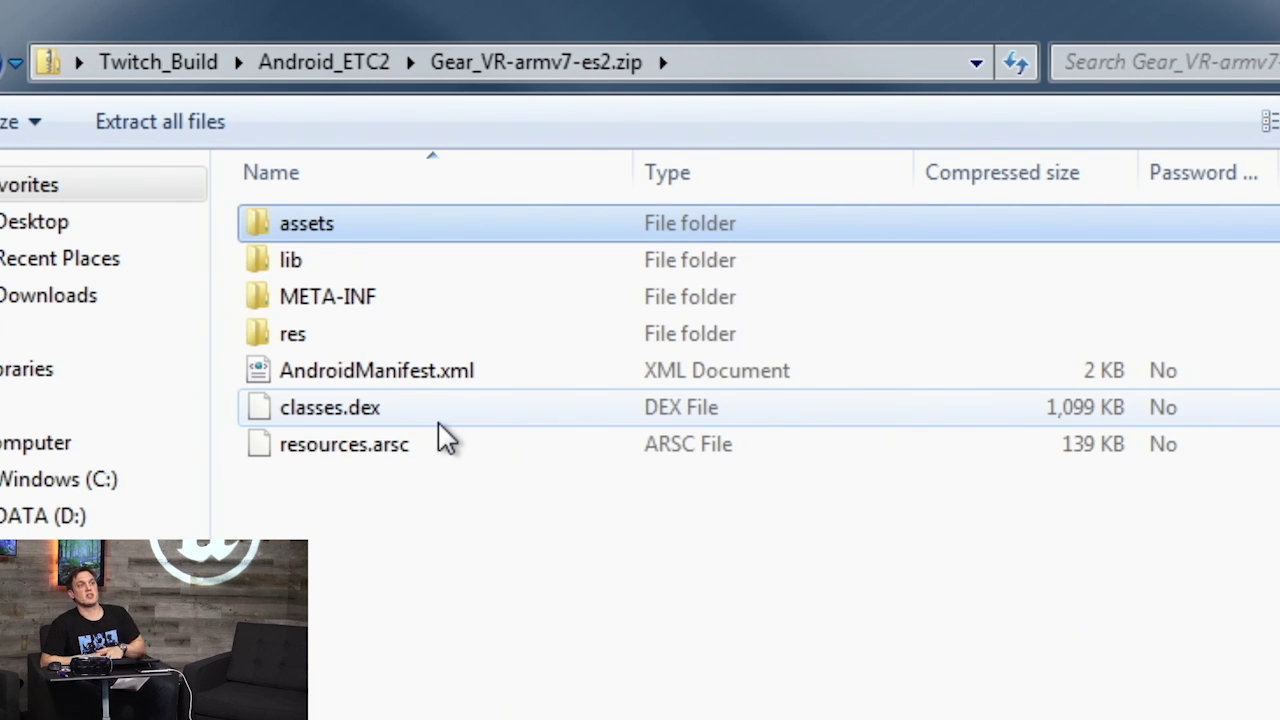
double_click(369, 222)
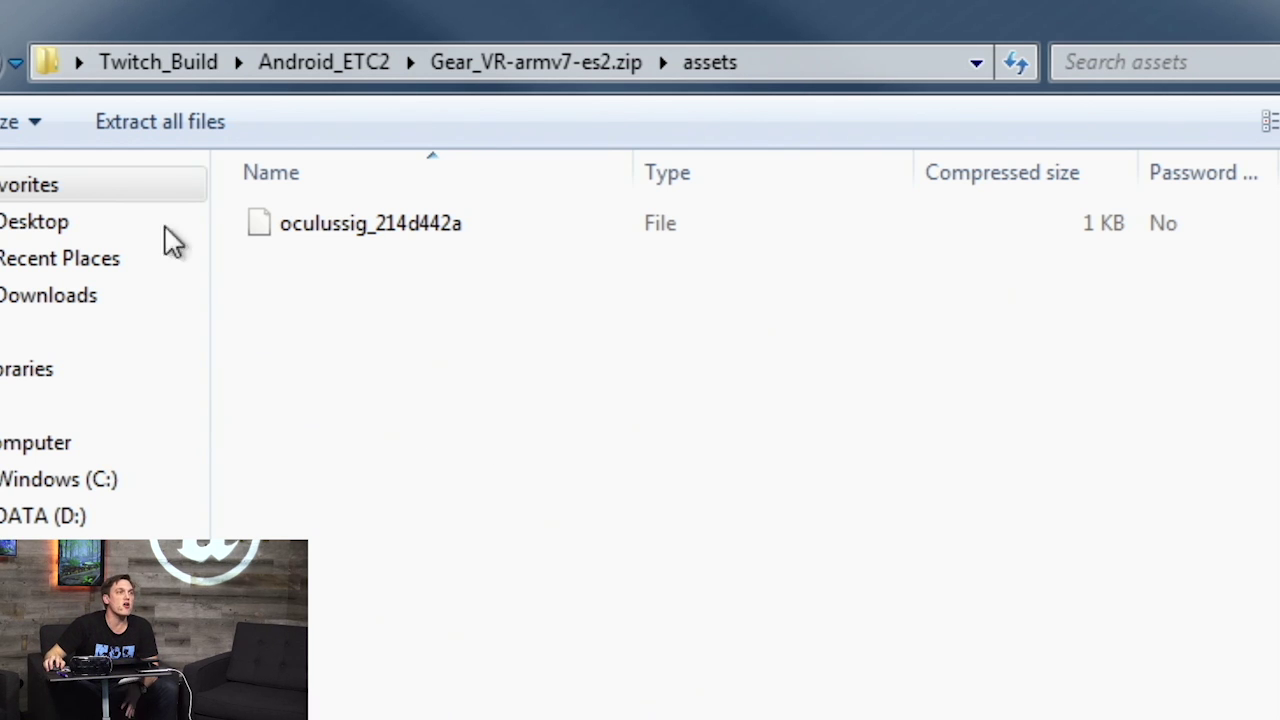
key(BackSpace)
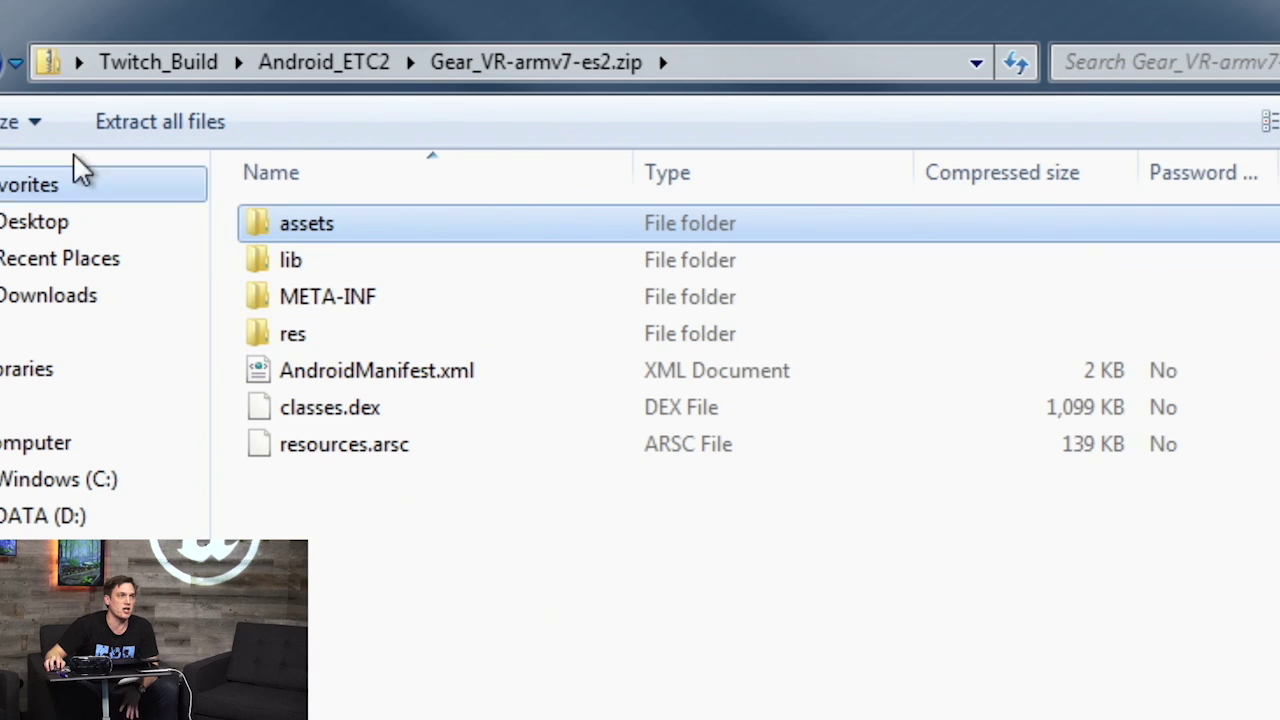
key(BackSpace)
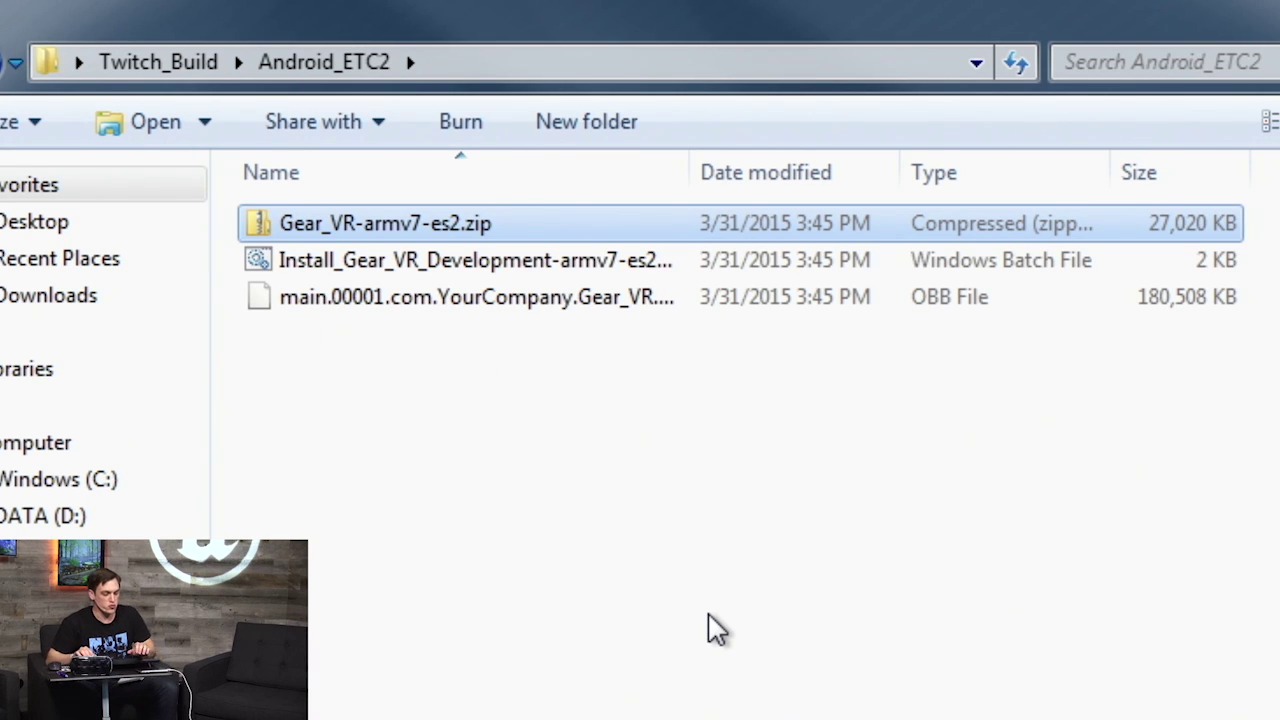
Rename Gear_VR-armv7-es2.zip back to Gear_VR-armv7-es2.apk and accept the extension change.
key(F2)
key(Right)
key(Right)
key(Right)
key(Right)
key(Right)
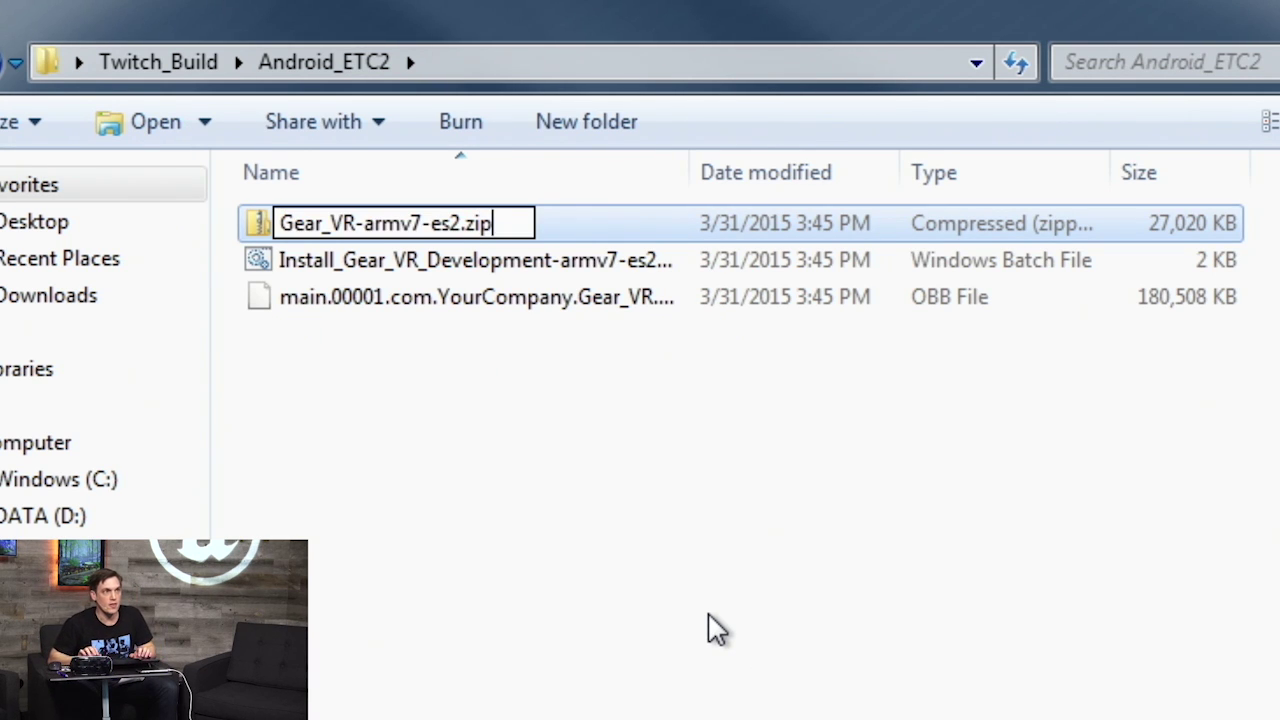
key(BackSpace)
key(BackSpace)
key(BackSpace)
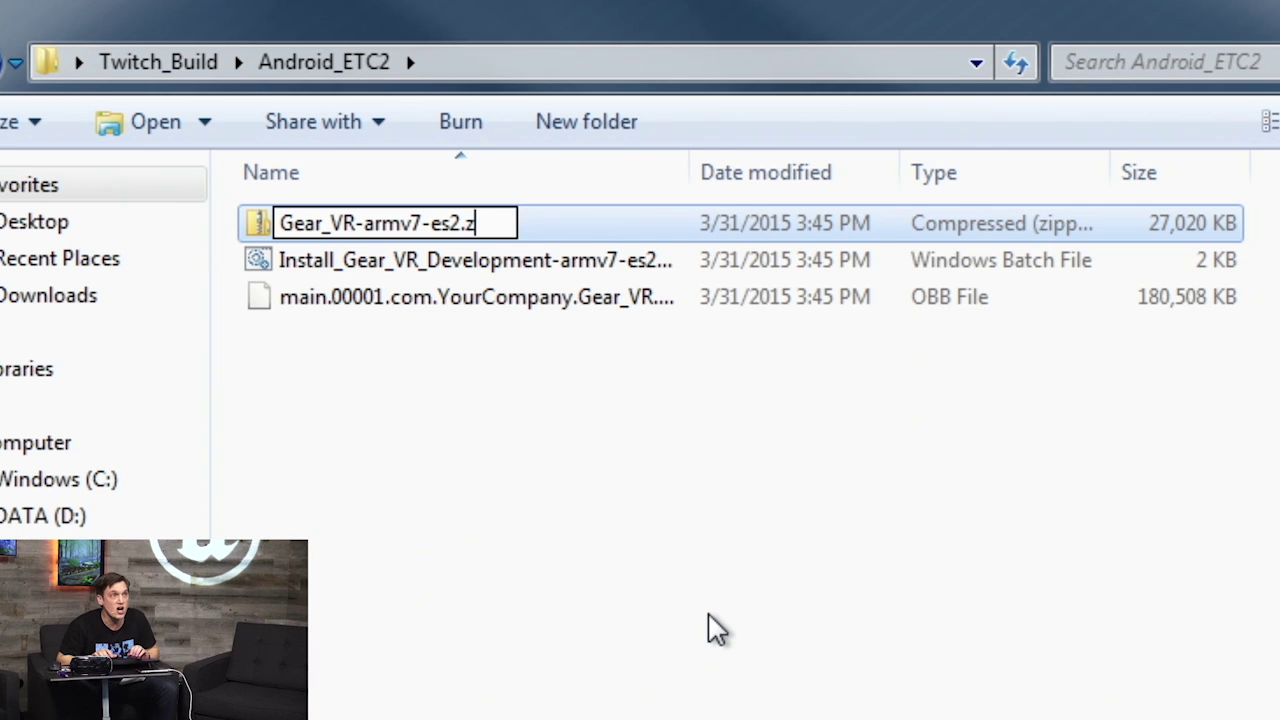
text(apk)
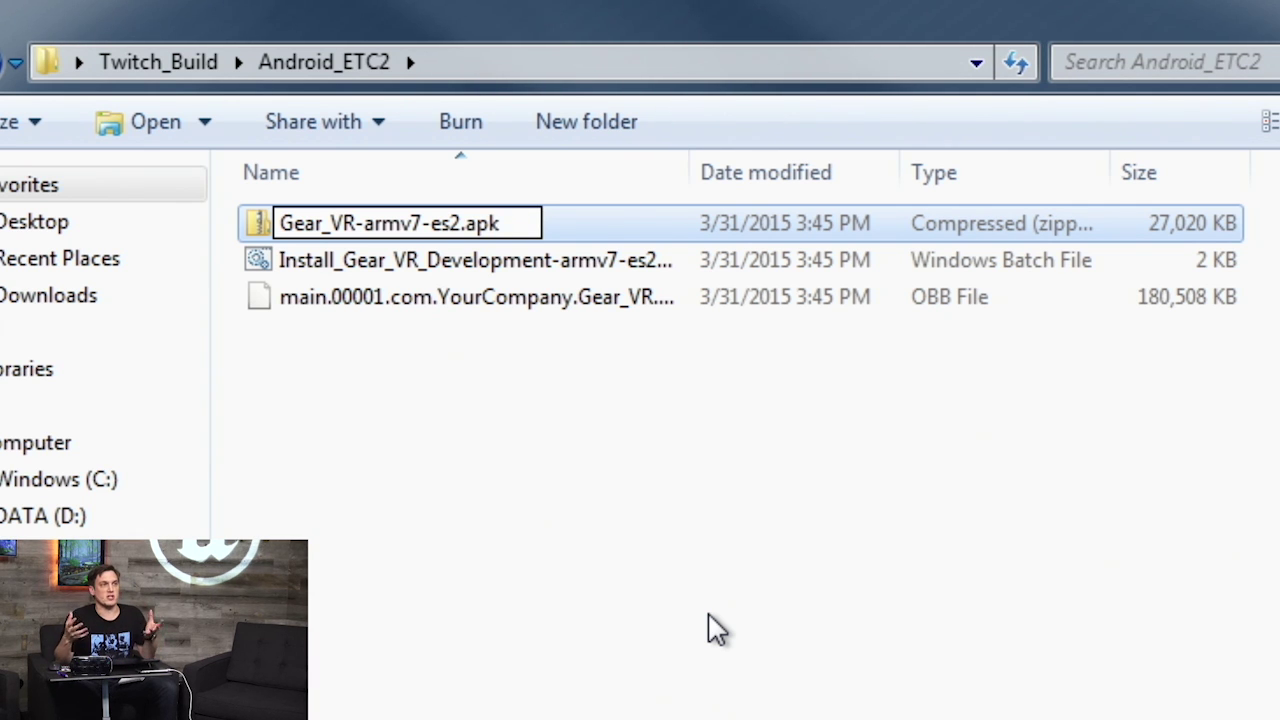
key(Return)
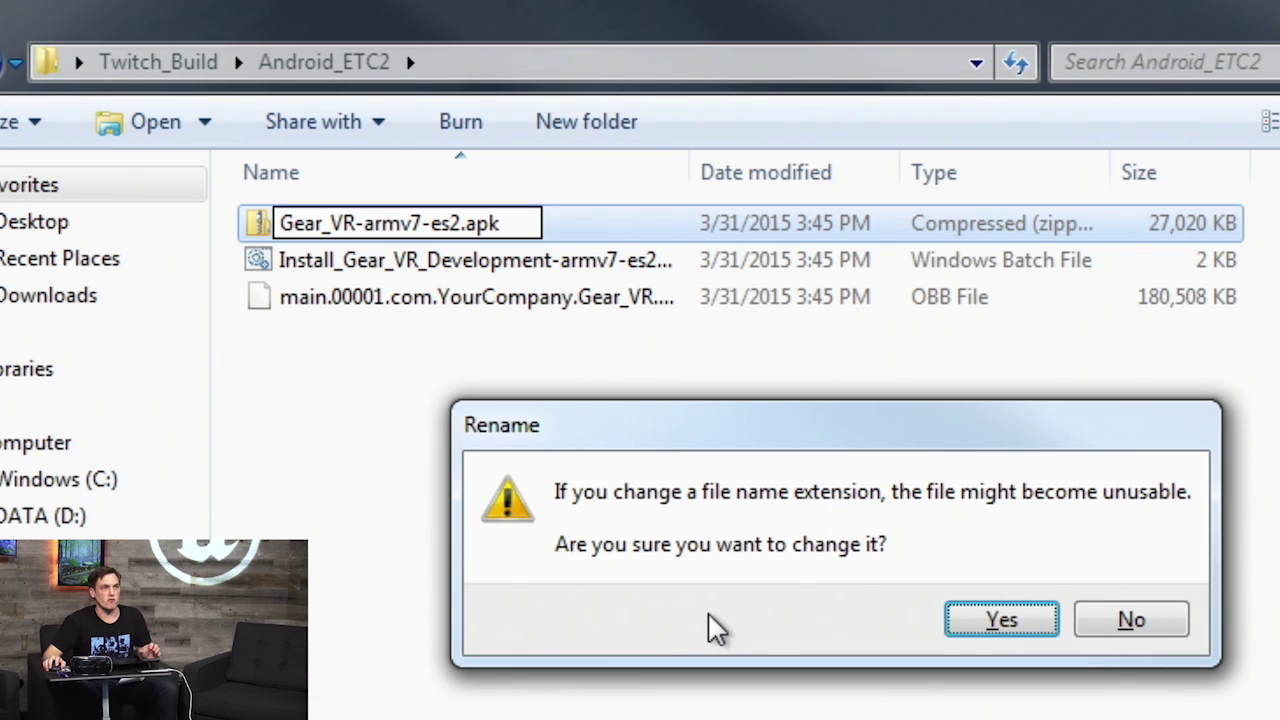
click(1037, 624)
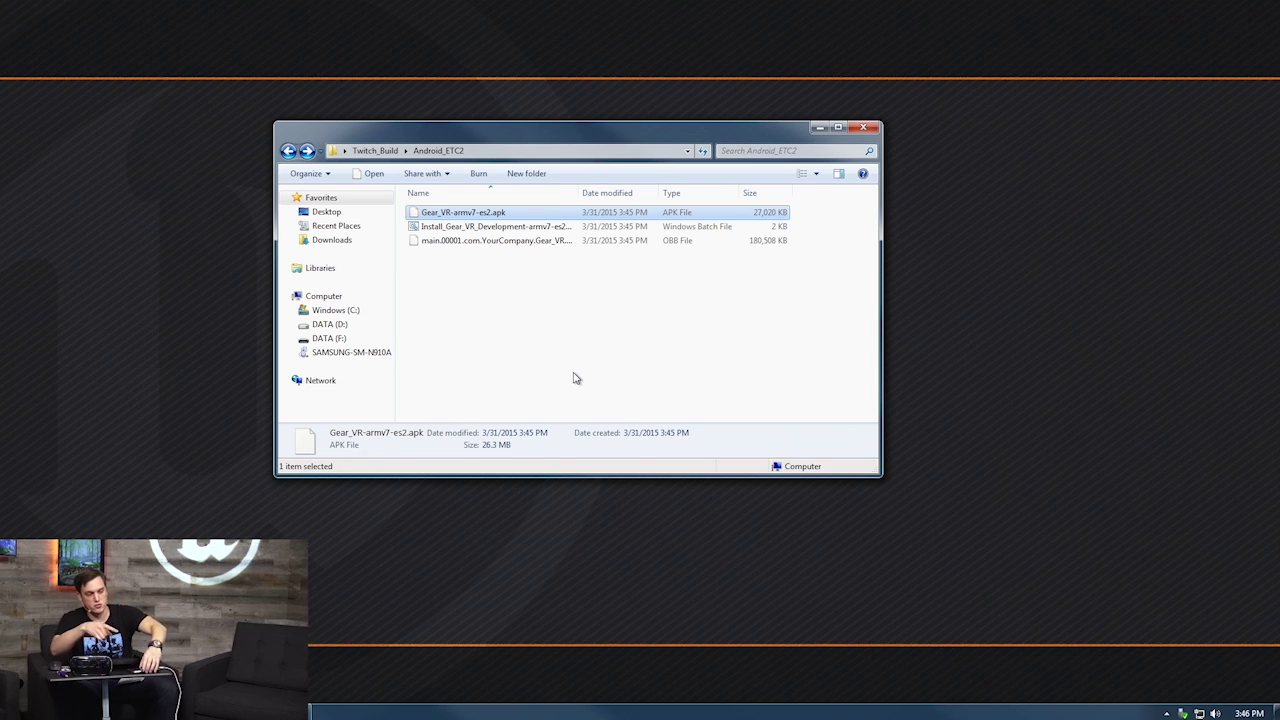
Run the Gear_VR Development armv7-es2 install batch file to deploy the build to the connected phone.
double_click(540, 226)
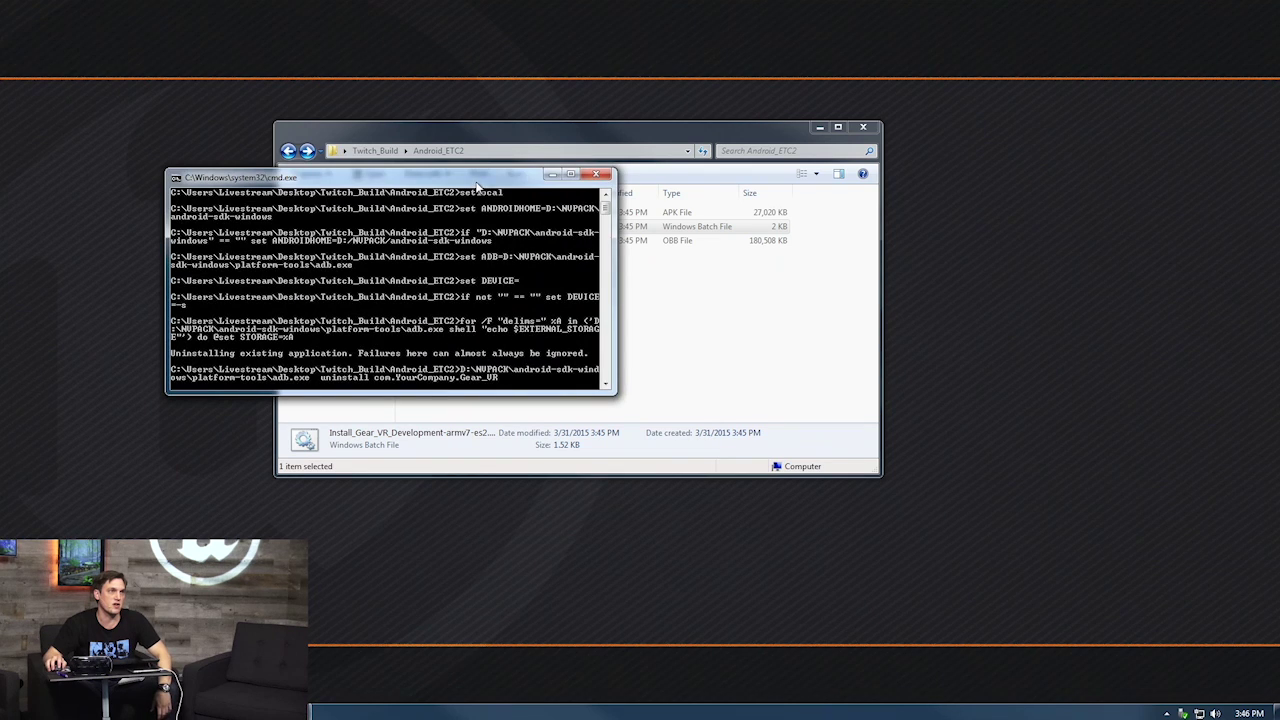